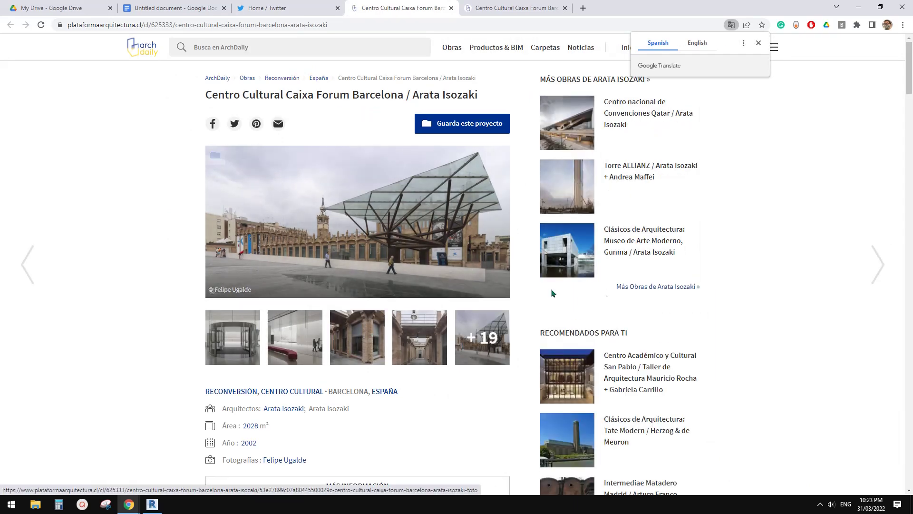
Open the photo gallery of the Centro Cultural Caixa Forum Barcelona project to view the glass canopy.
mouse_move(857, 287)
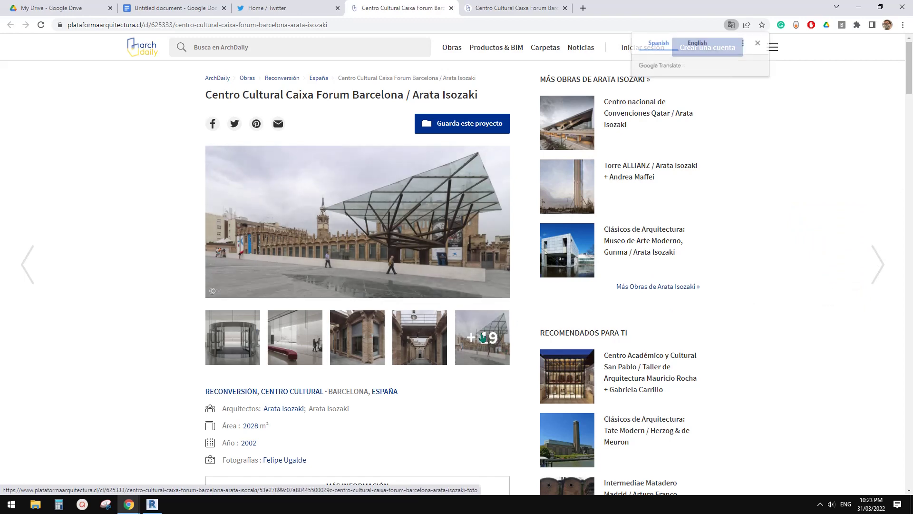
click(490, 330)
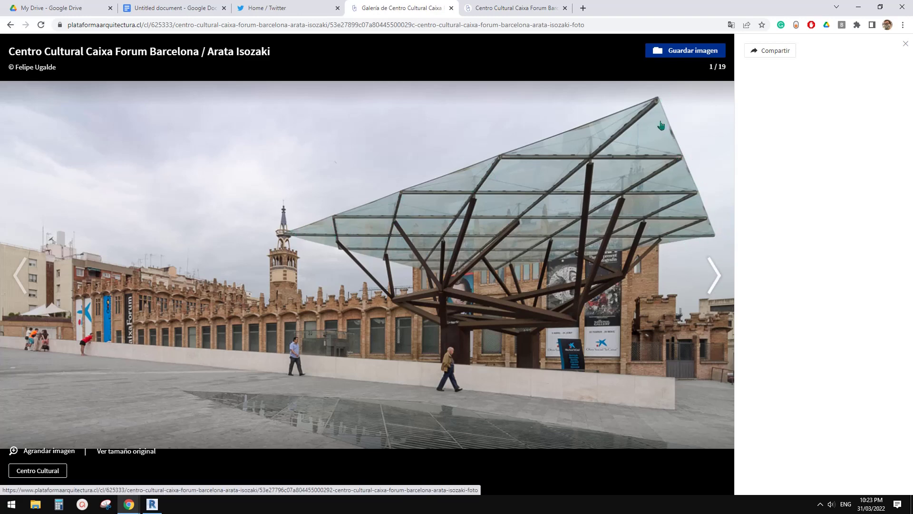
Switch to Revit and create a new project from the defaultAUSENU template.
click(152, 504)
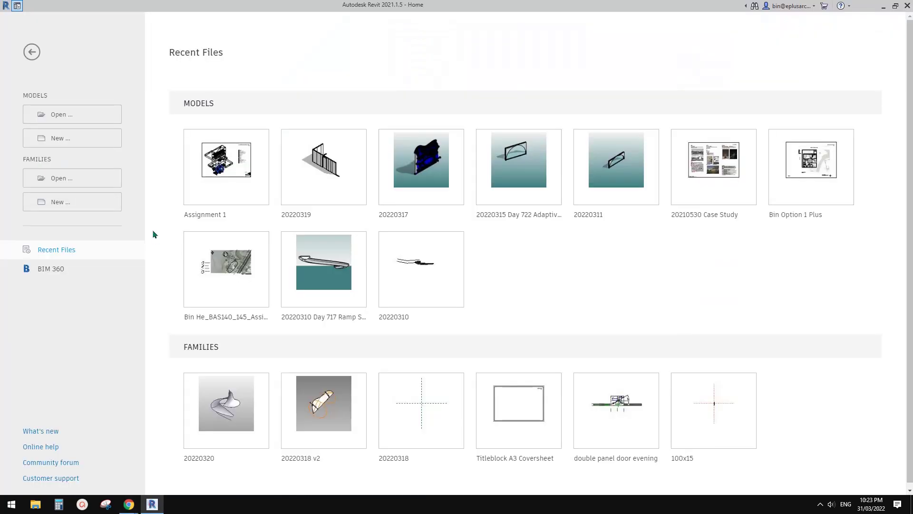
click(62, 140)
click(241, 209)
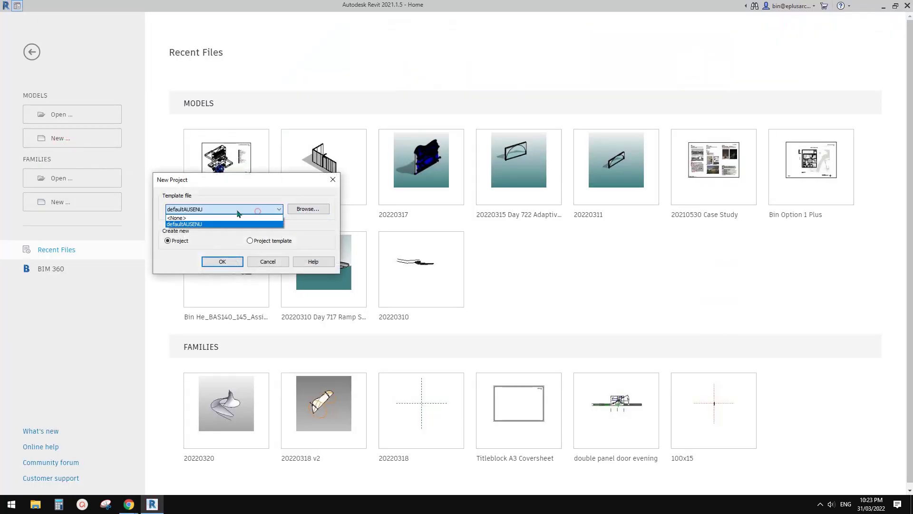
click(212, 221)
click(227, 265)
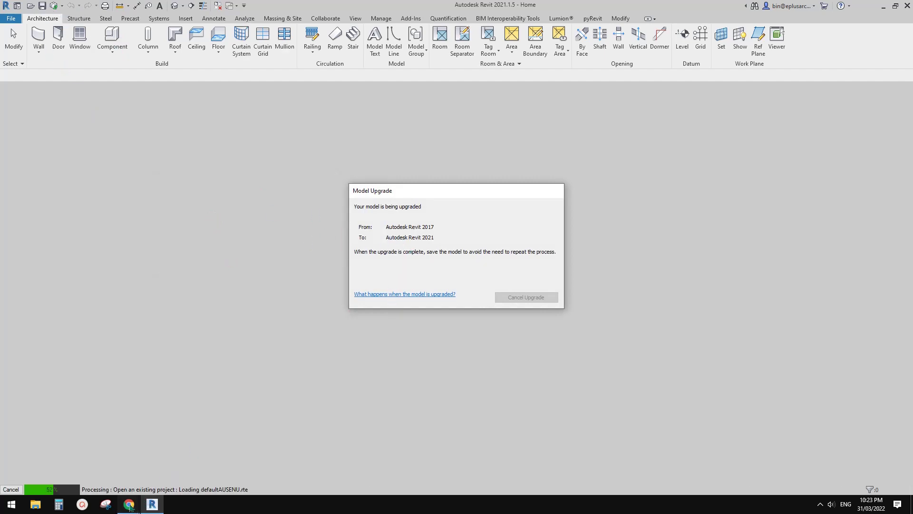
Check the canopy photo in Chrome, return to Revit and start a roof by footprint on Level 1.
mouse_move(129, 504)
click(211, 469)
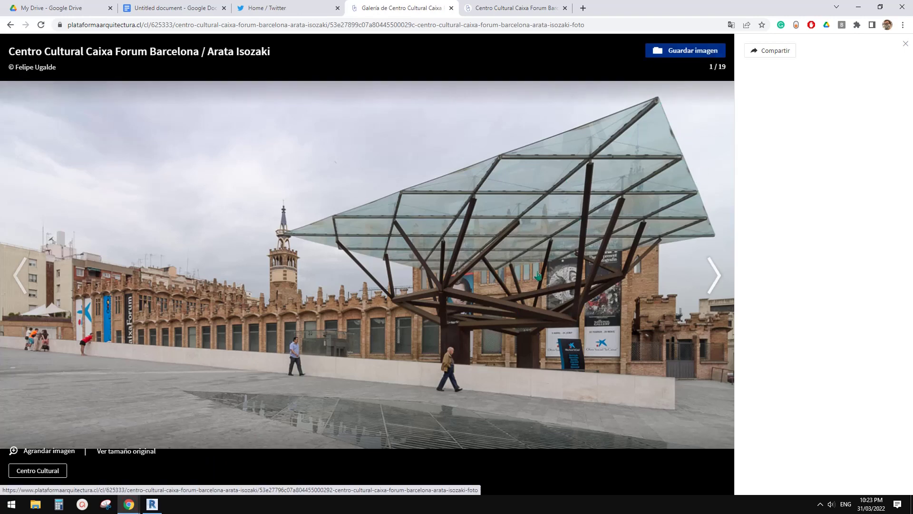
click(152, 505)
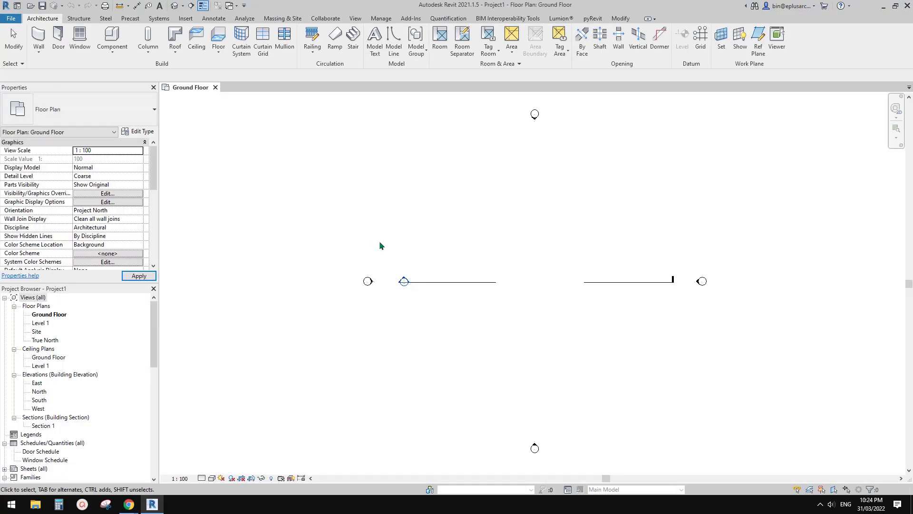
middle_drag(534, 281, 457, 274)
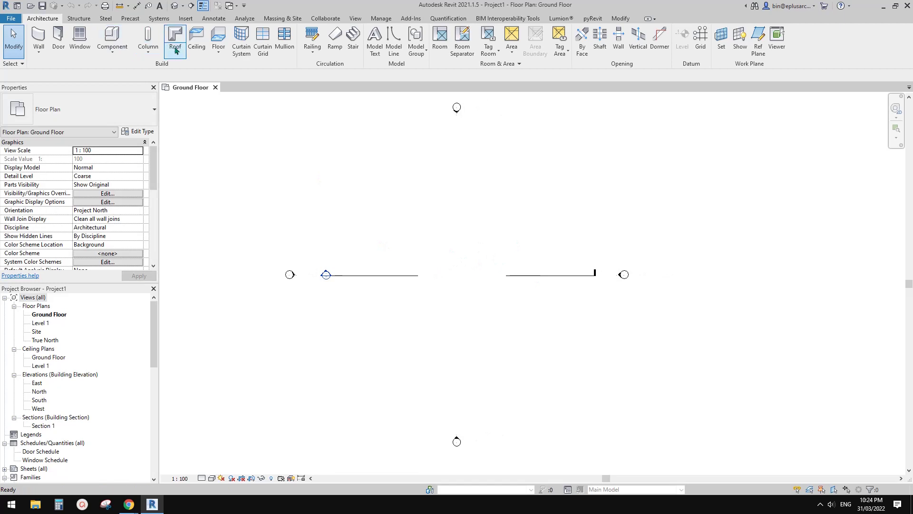
click(176, 50)
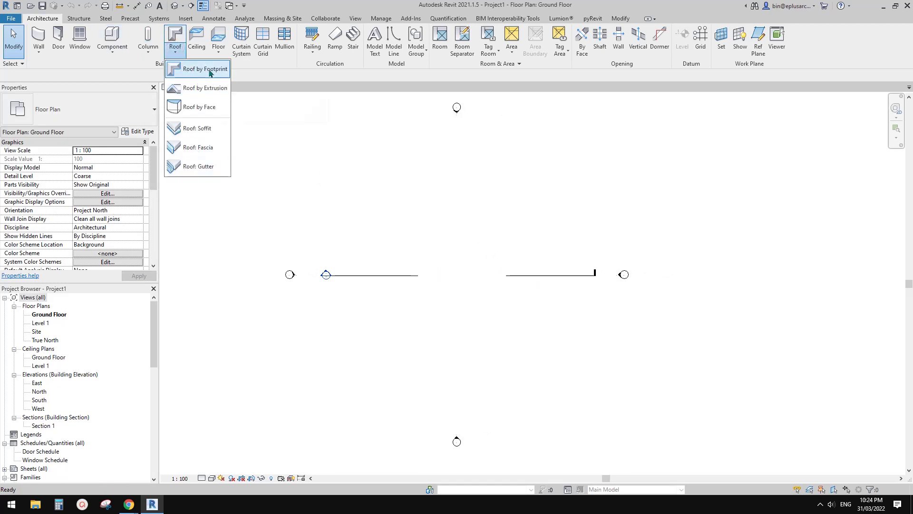
click(204, 72)
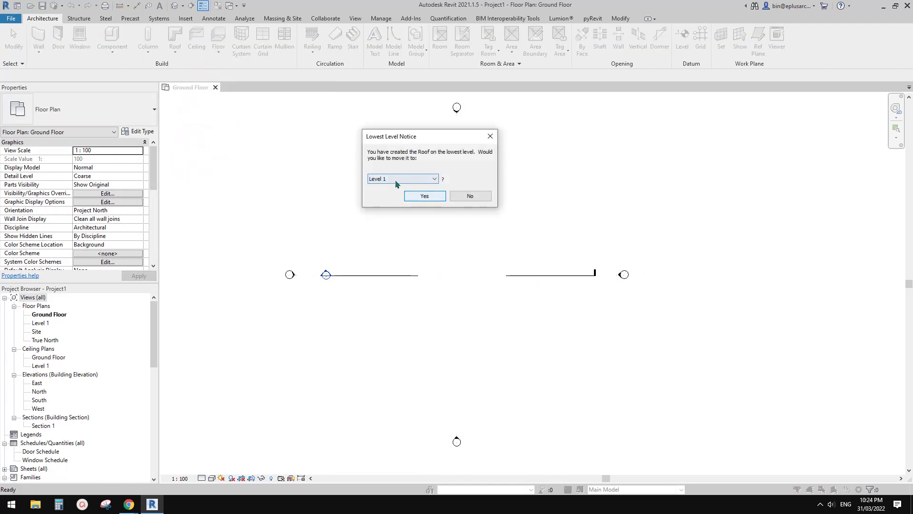
click(422, 195)
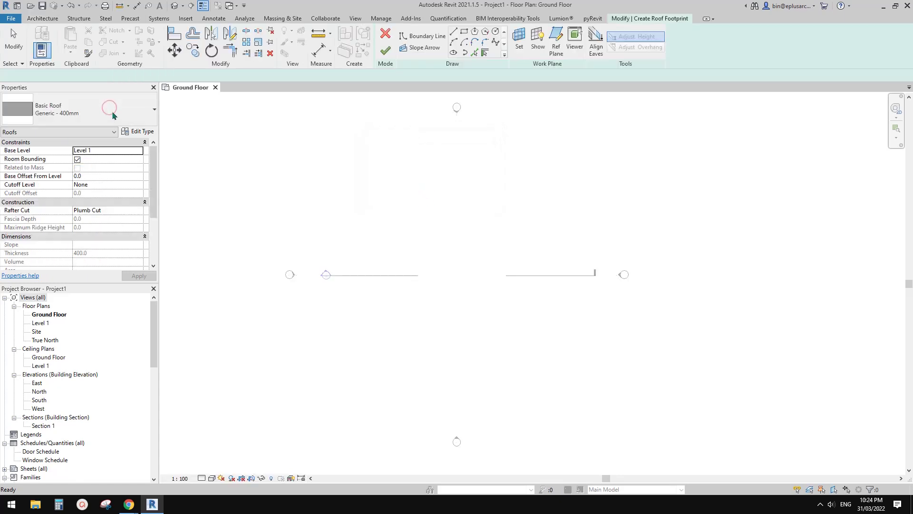
Review the canopy photo in Chrome again, and create the roof in Revit from a rectangular boundary of about 14000 by 13000 mm.
click(106, 113)
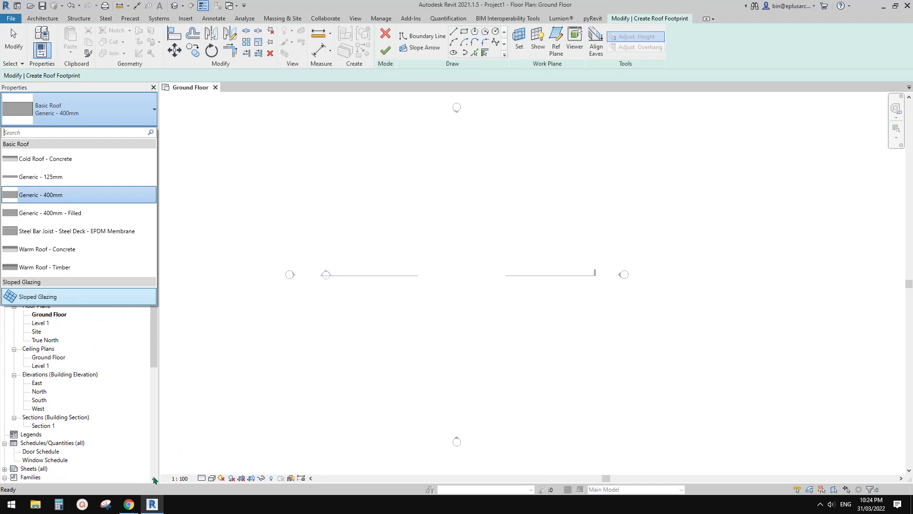
mouse_move(129, 504)
click(205, 470)
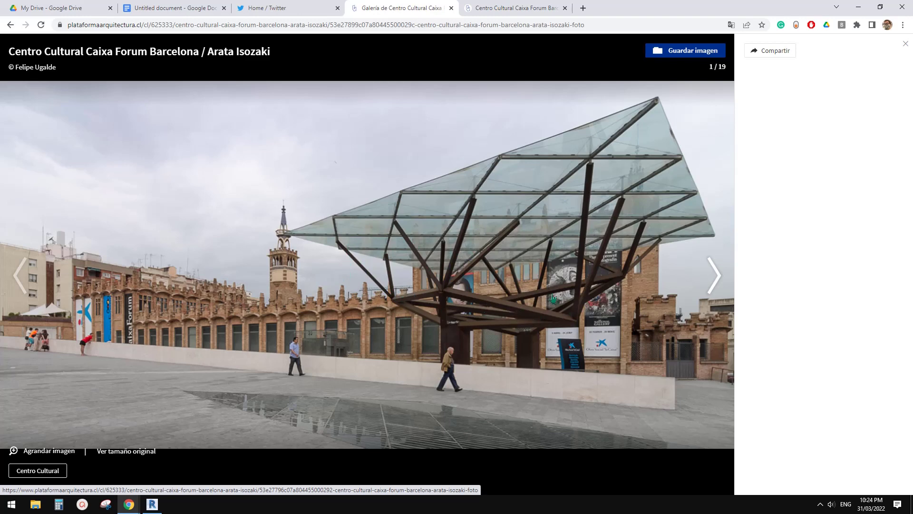
click(152, 505)
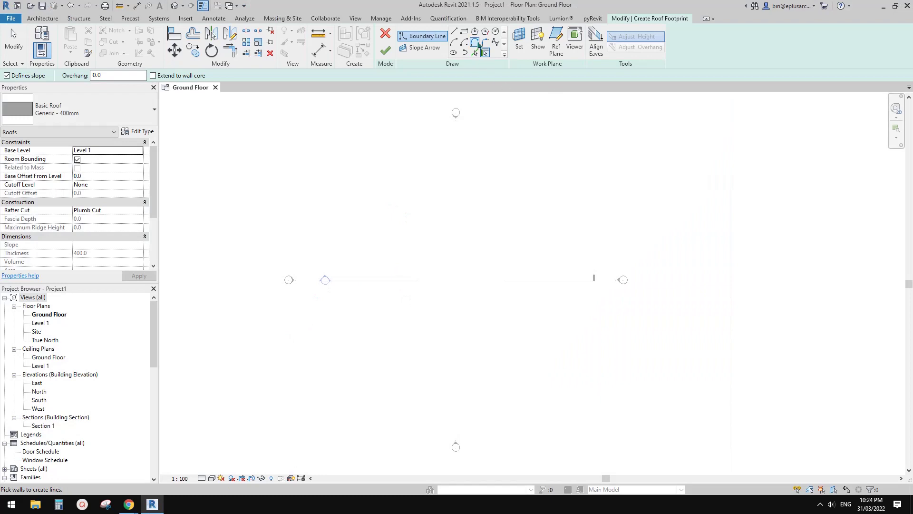
click(464, 32)
click(404, 243)
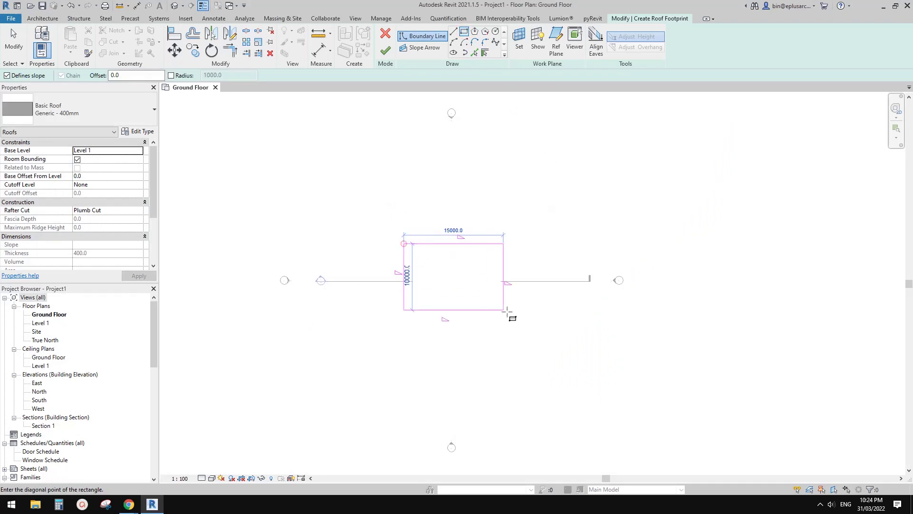
click(492, 323)
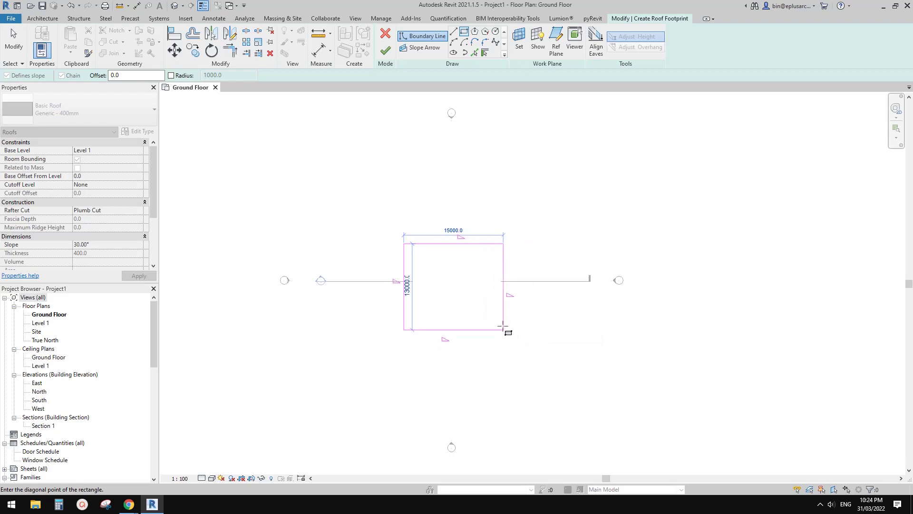
click(498, 324)
scroll(471, 143, up, 1)
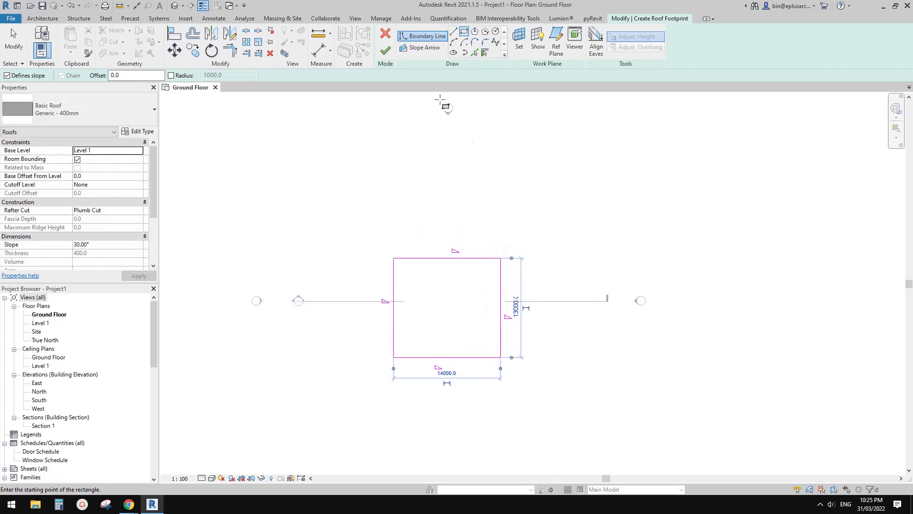
click(392, 56)
scroll(470, 253, up, 1)
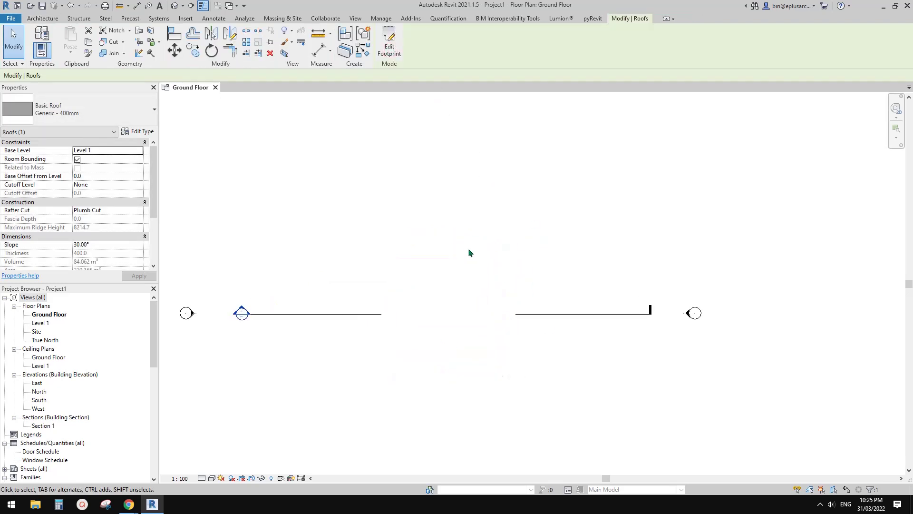
Open the default 3D view and select the roof.
click(174, 5)
scroll(541, 289, up, 2)
click(517, 269)
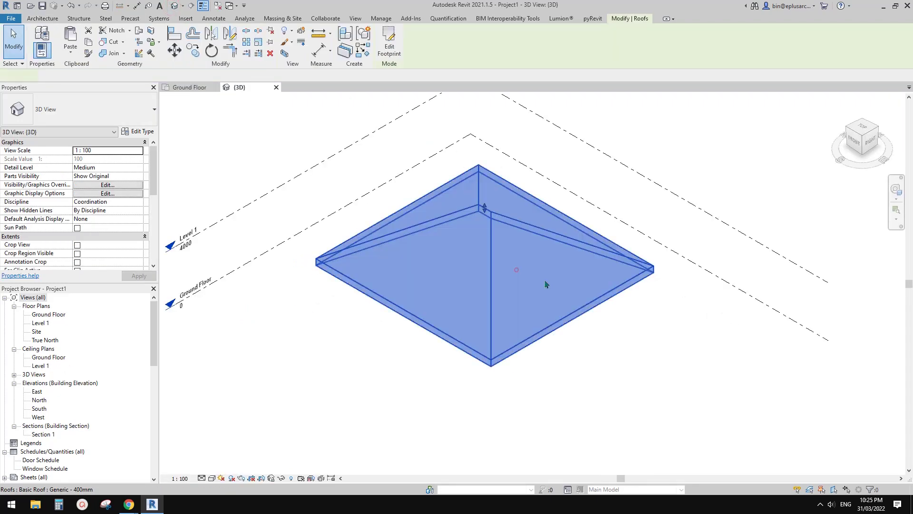
middle_drag(551, 252, 556, 292)
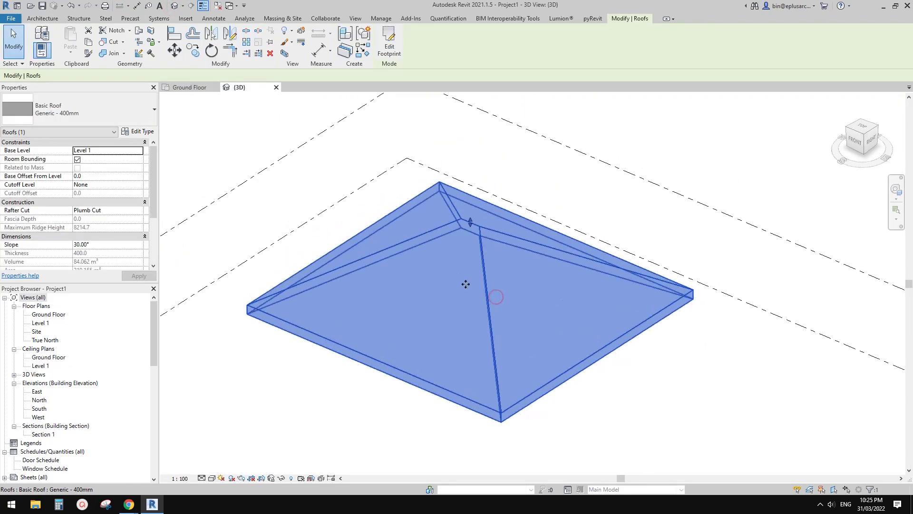
click(137, 131)
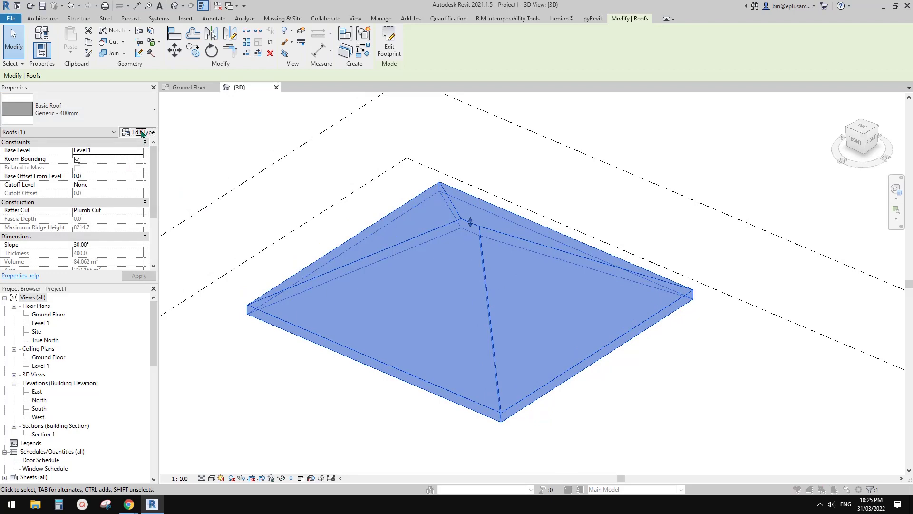
key(Escape)
Edit the roof footprint so that none of its four boundary lines defines a slope.
click(389, 47)
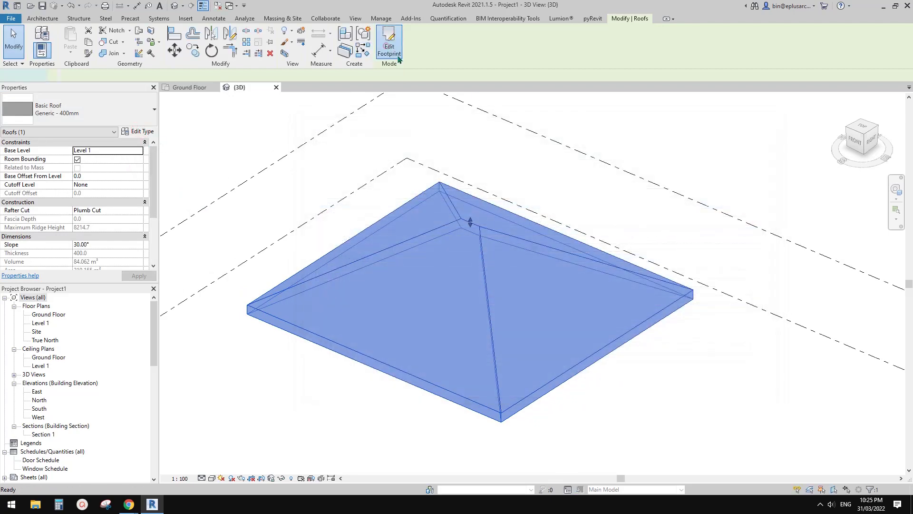
key(Tab)
click(571, 251)
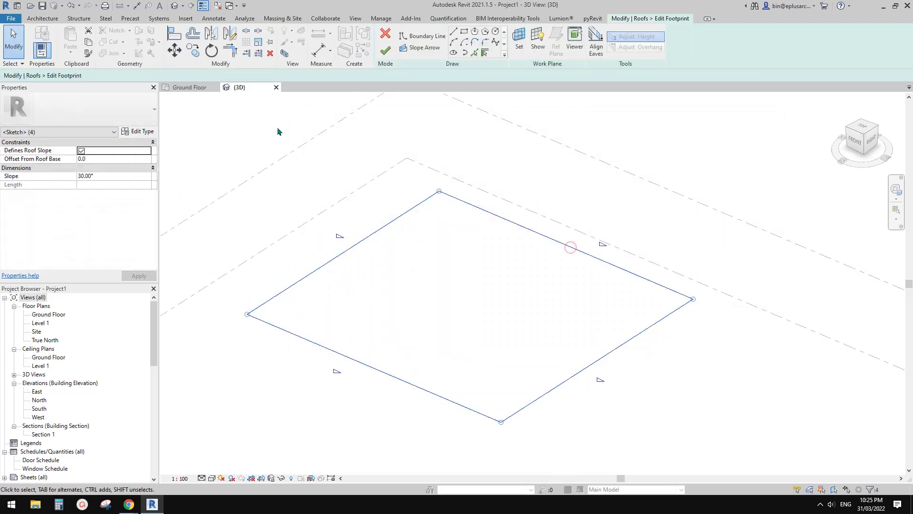
click(212, 76)
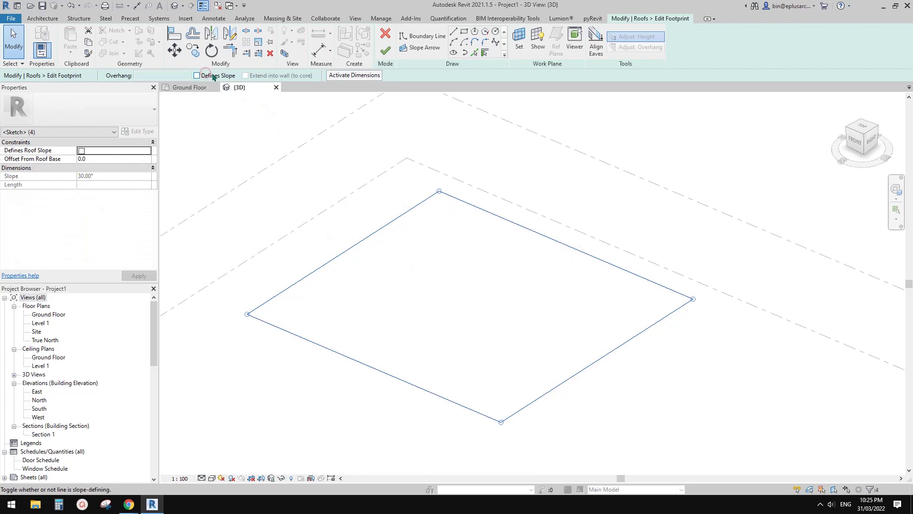
click(385, 50)
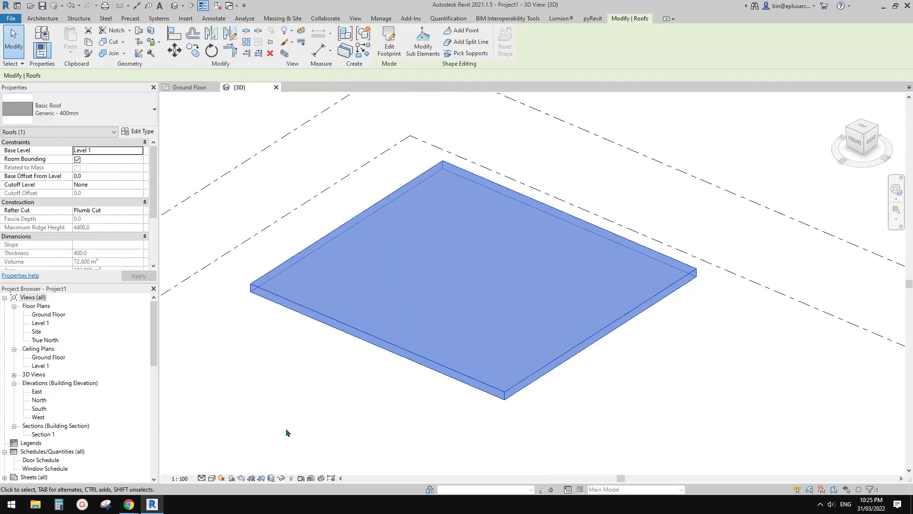
Compare with the canopy photo in Chrome, and edit the roof footprint in Revit so its front-right edge defines a 2° slope.
mouse_move(129, 505)
click(195, 461)
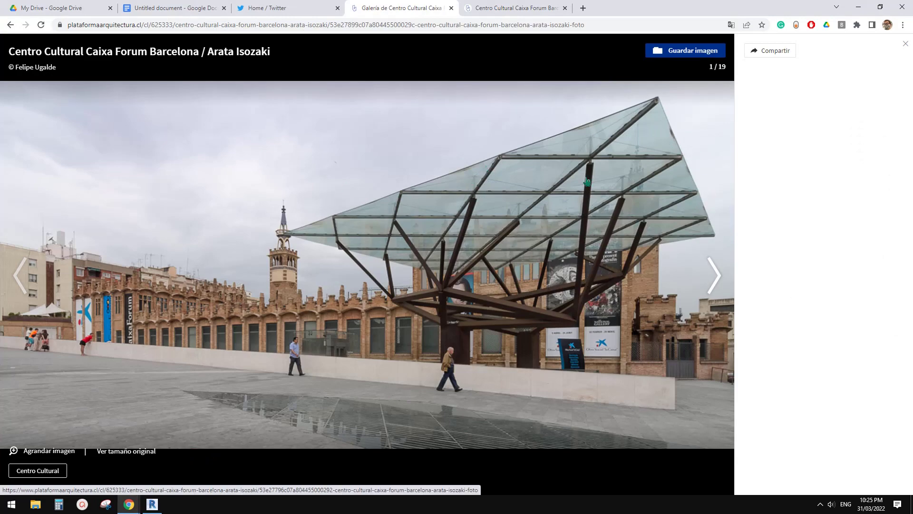
key(alt+Tab)
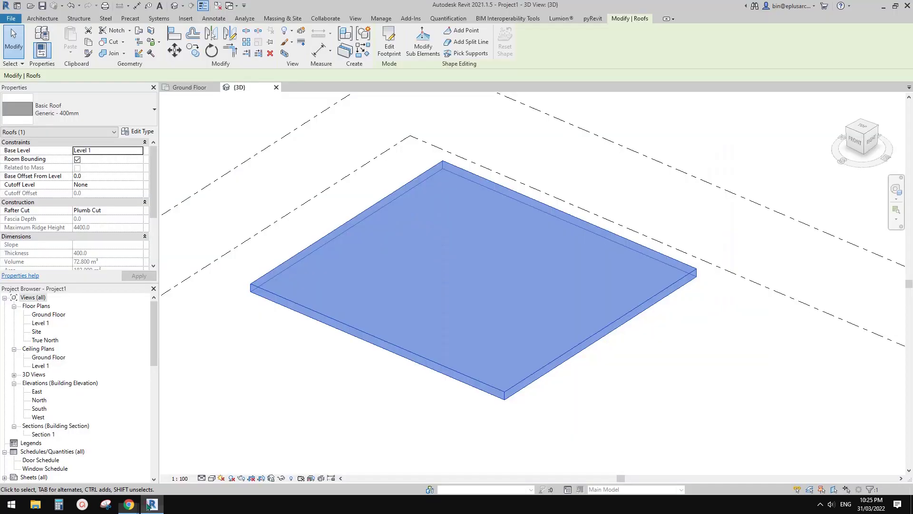
double_click(470, 344)
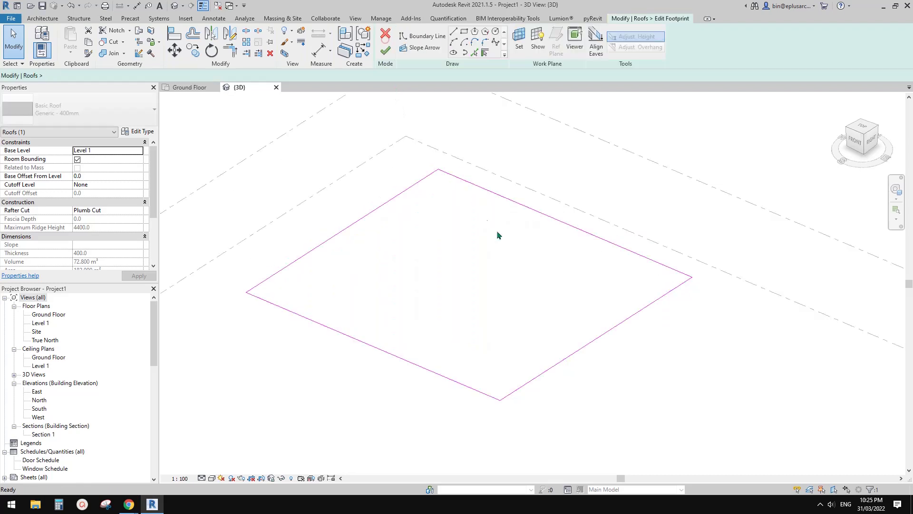
click(598, 341)
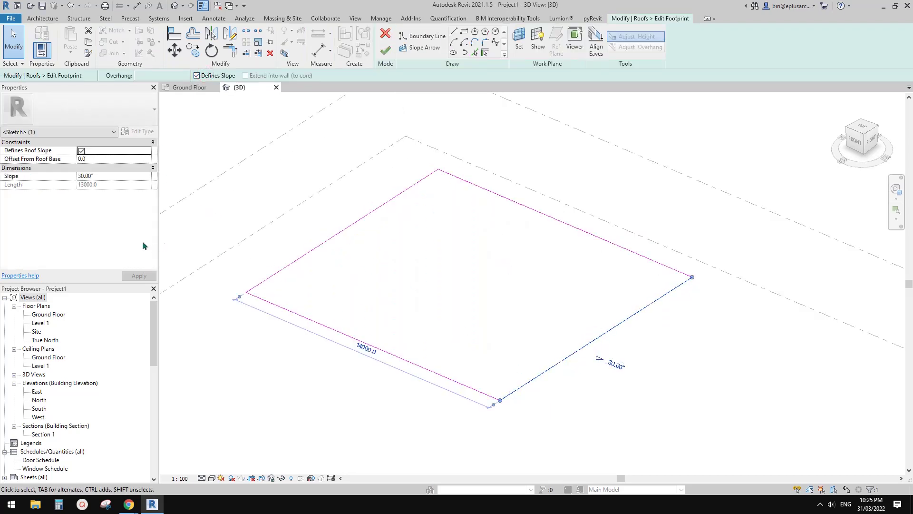
click(114, 175)
text(2)
click(318, 176)
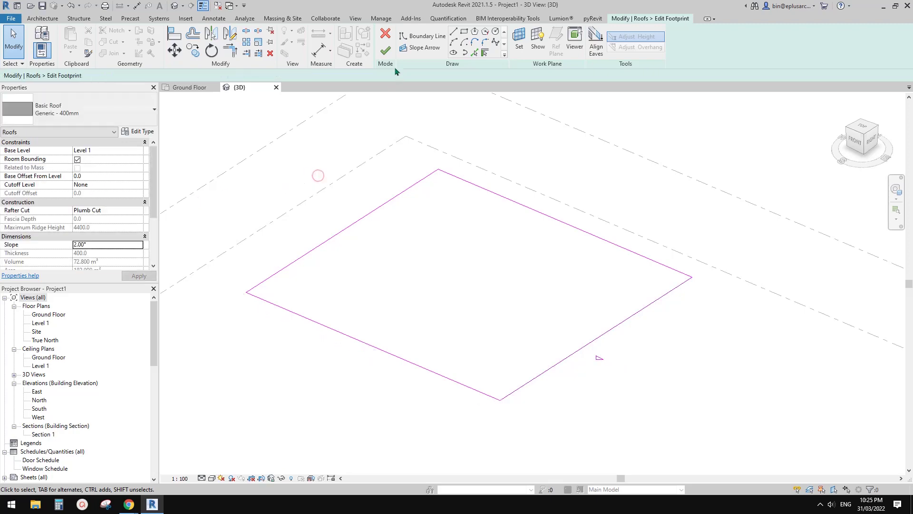
click(385, 50)
shift+middle_drag(505, 256, 433, 249)
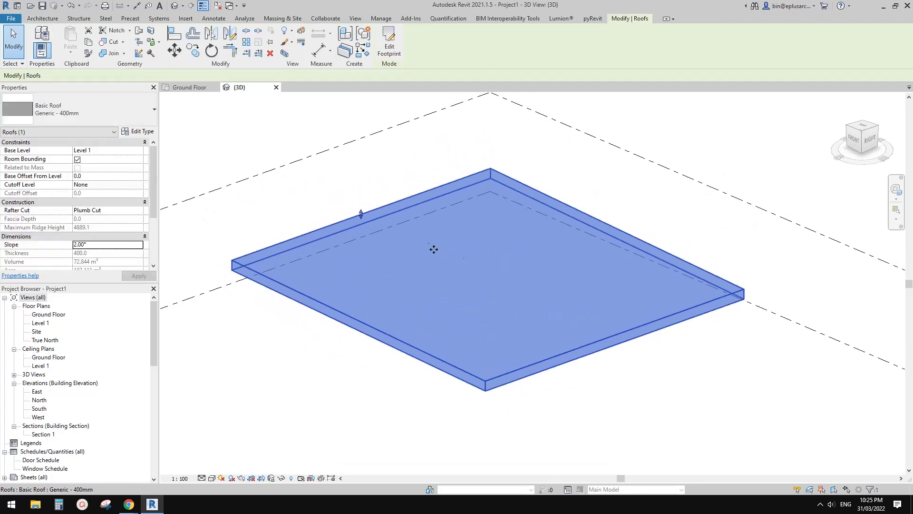
Change the roof's type to Sloped Glazing.
click(100, 108)
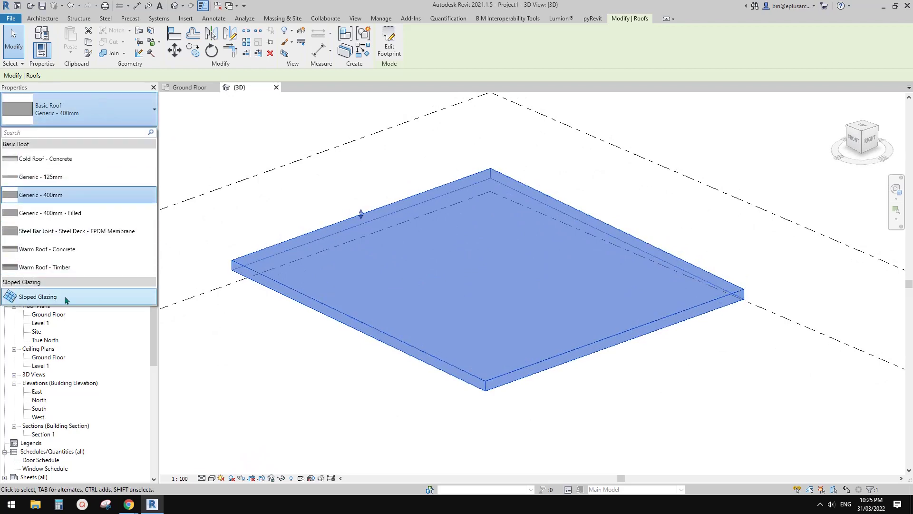
click(35, 296)
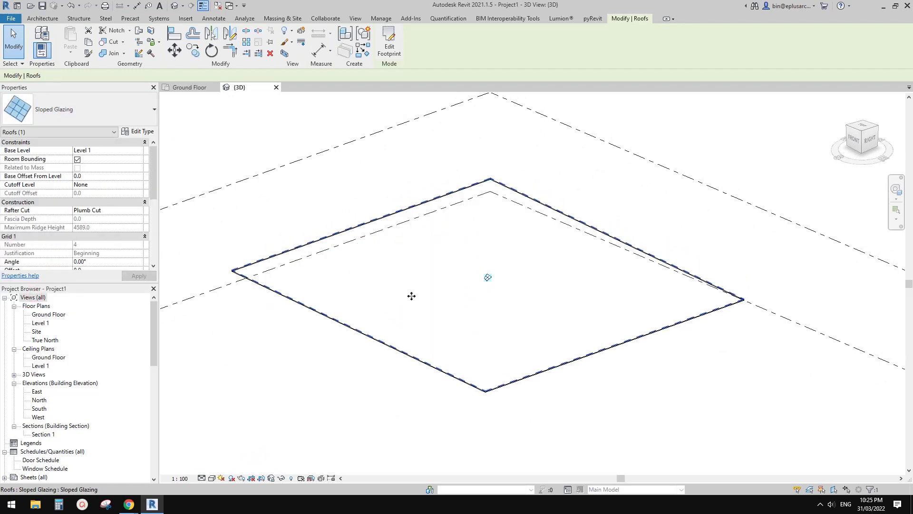
shift+middle_drag(412, 296, 403, 254)
shift+middle_drag(306, 241, 355, 265)
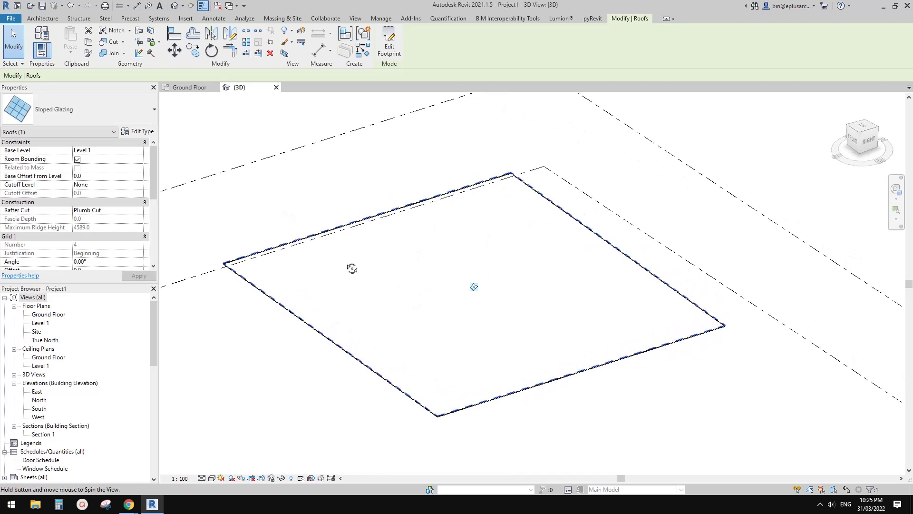
Check the canopy photo in Chrome, and in Revit set the Sloped Glazing type's Grid 2 interior mullions to Rectangular Mullion : 50 x 150mm.
click(138, 132)
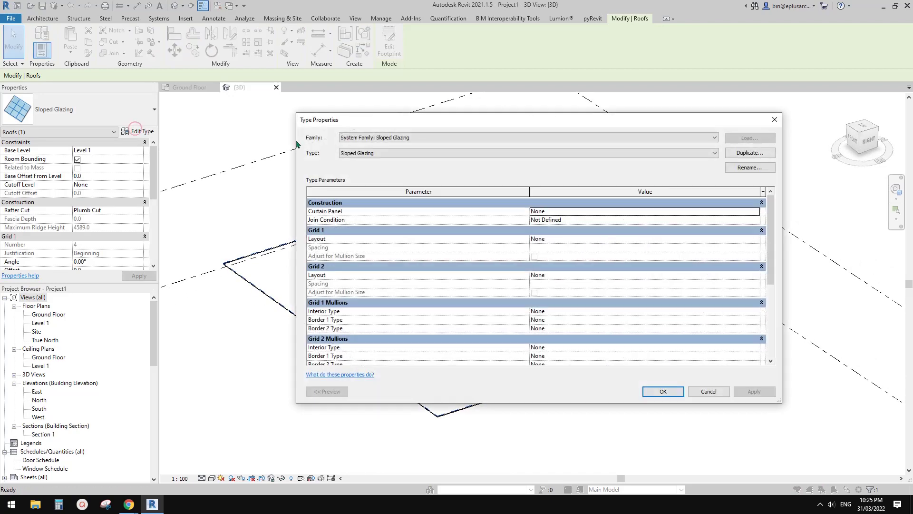
drag(771, 228, 772, 272)
click(755, 273)
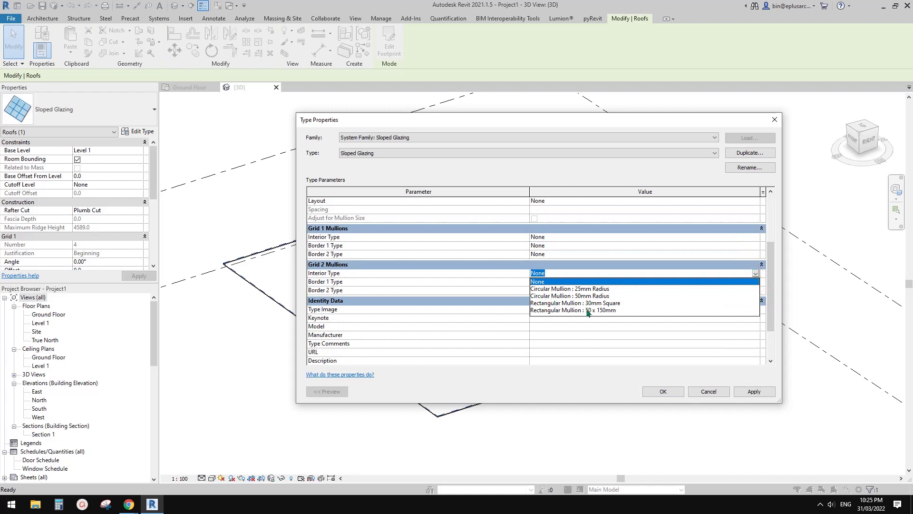
click(129, 504)
click(195, 467)
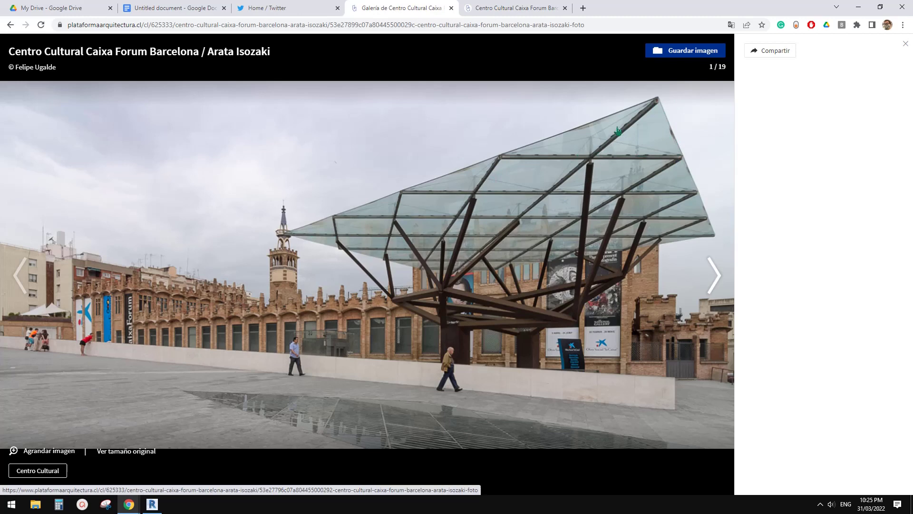
click(153, 505)
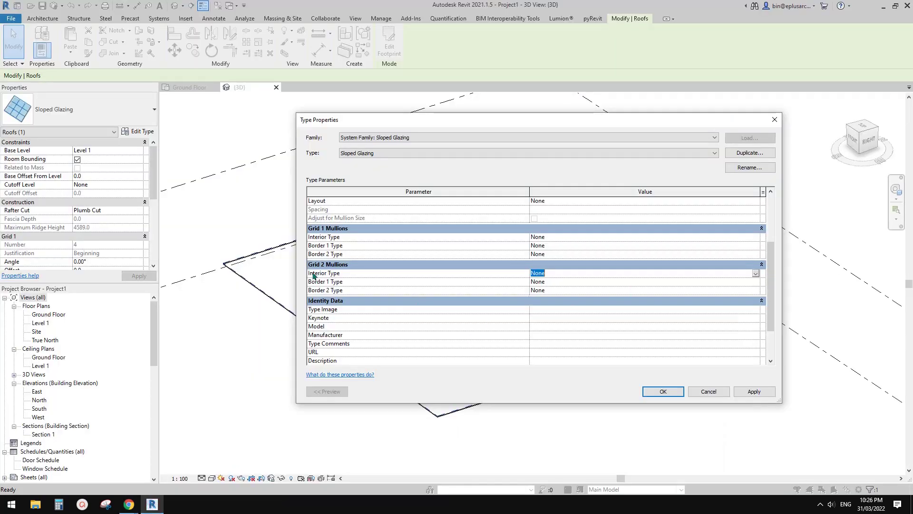
click(745, 273)
click(594, 310)
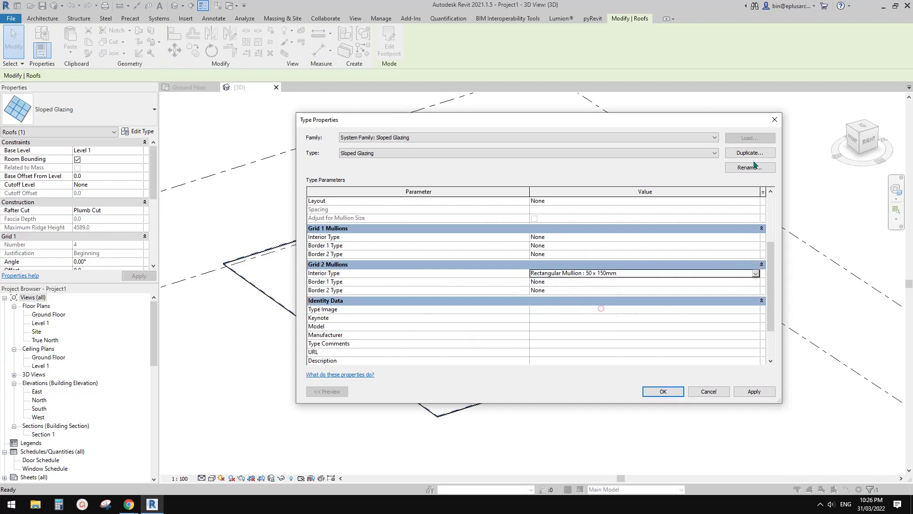
Set the Grid 1 interior mullions to Rectangular Mullion : 50 x 150mm and apply the type changes.
click(741, 236)
click(756, 237)
click(604, 270)
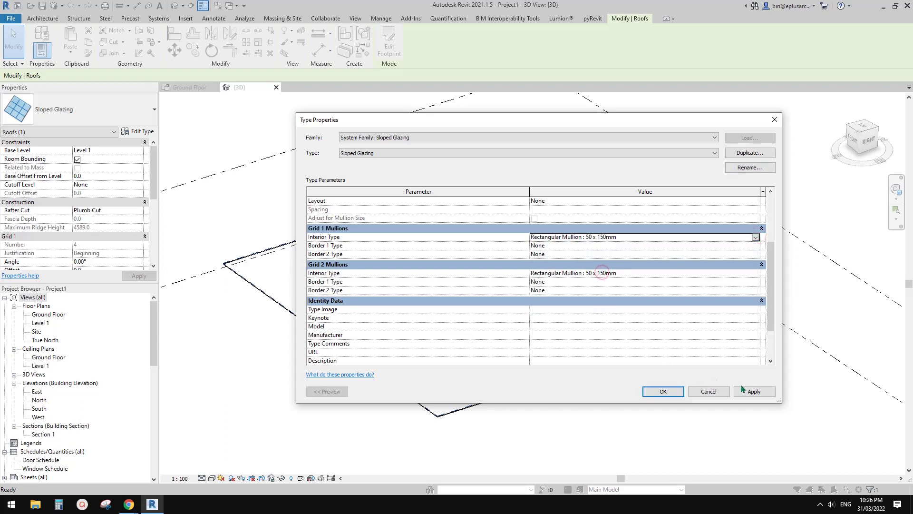
click(755, 391)
click(664, 391)
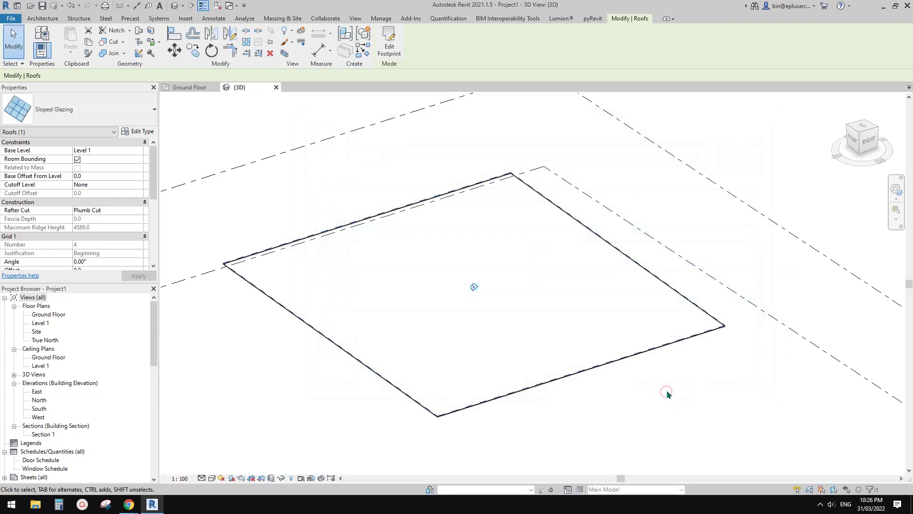
Set the Grid 1 and Grid 2 layouts of the Sloped Glazing type to Fixed Distance.
click(144, 131)
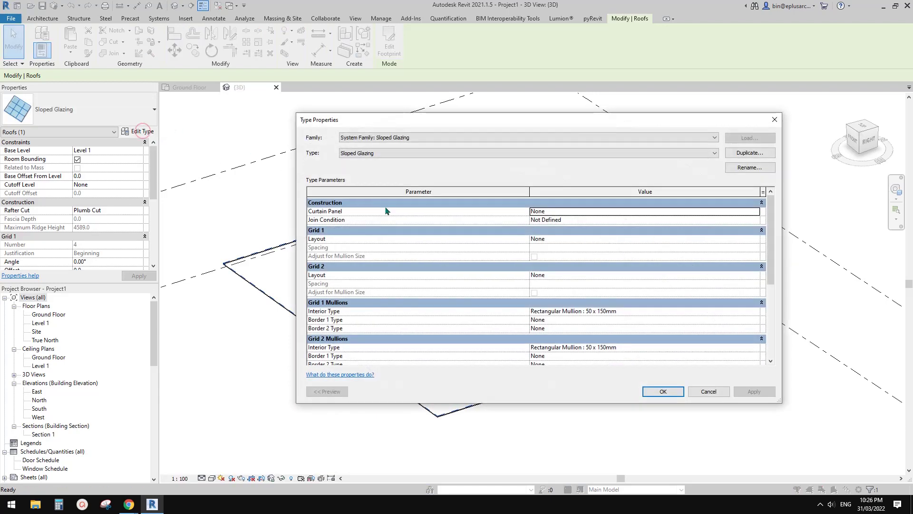
drag(611, 119, 554, 110)
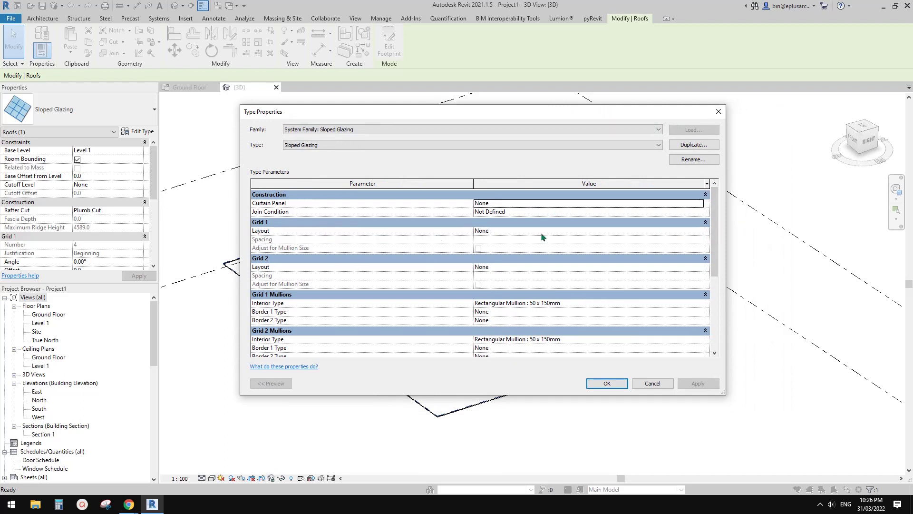
click(571, 231)
click(698, 231)
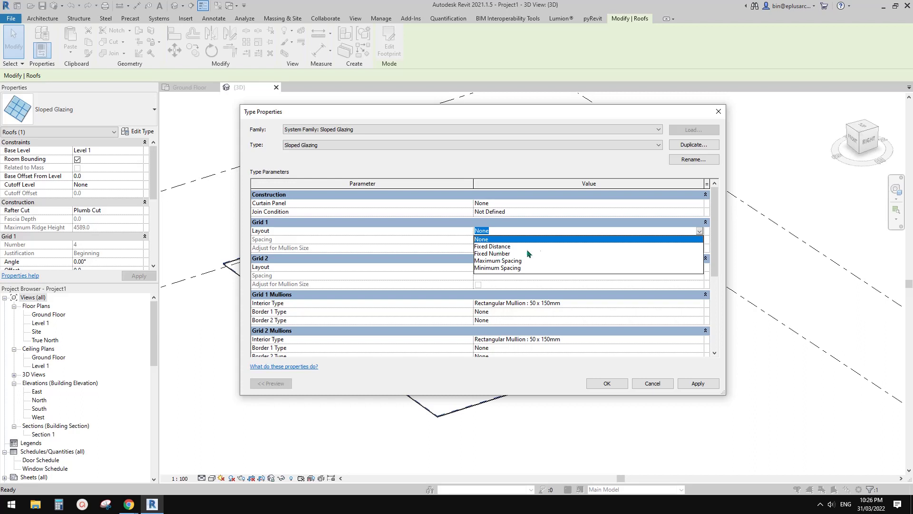
click(496, 247)
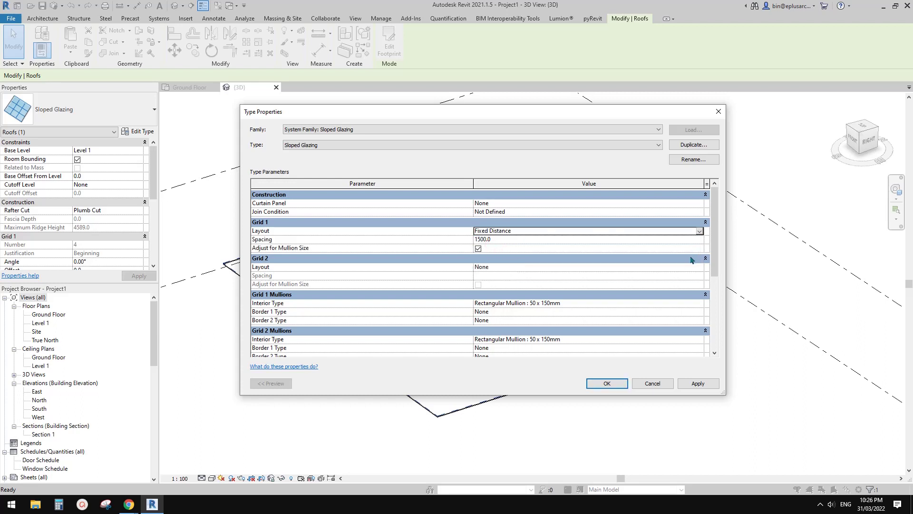
click(570, 267)
click(699, 267)
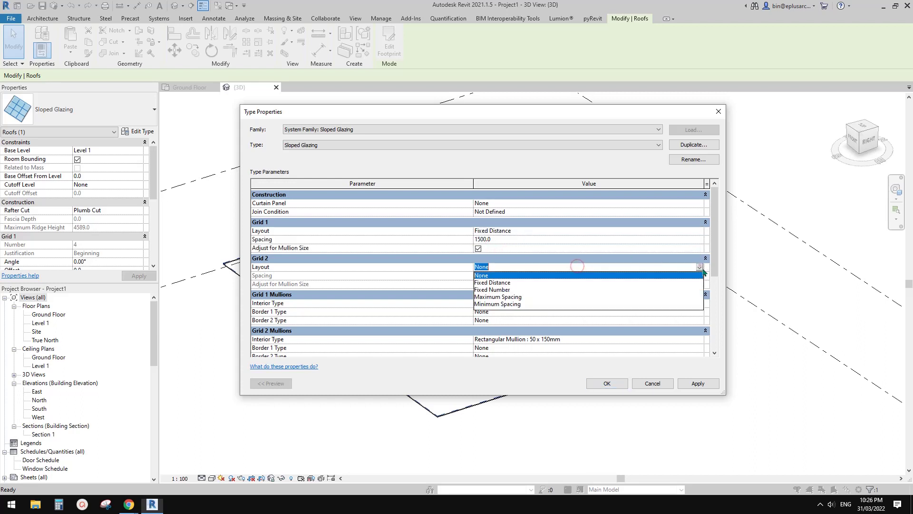
click(493, 285)
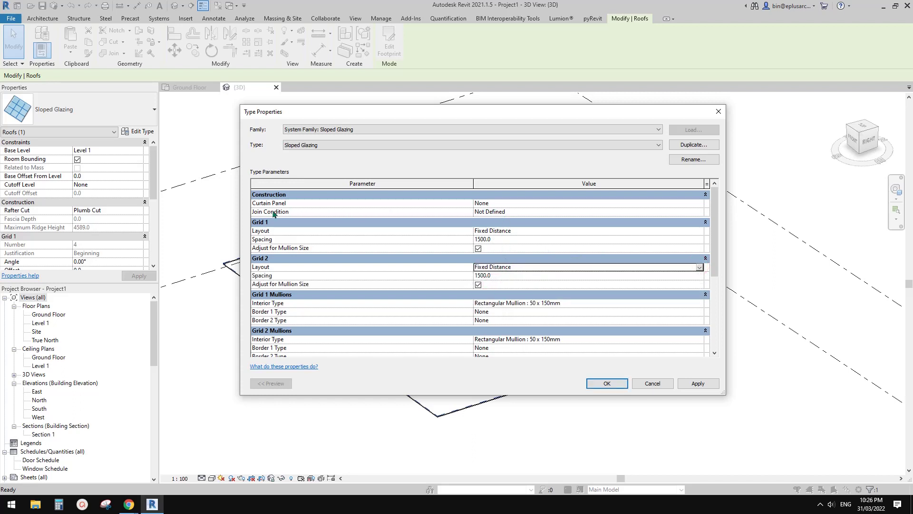
Set the Sloped Glazing type's curtain panel to System Panel : Glazed and accept the type properties.
click(524, 203)
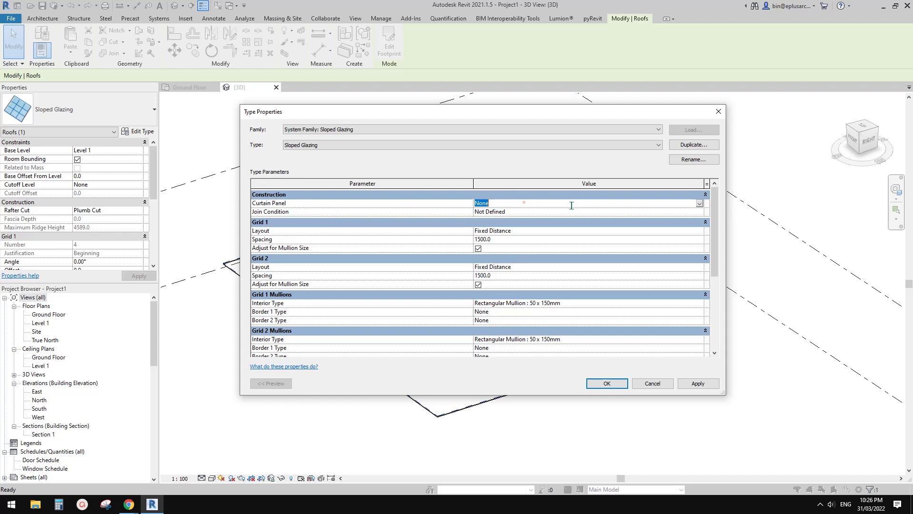
click(699, 203)
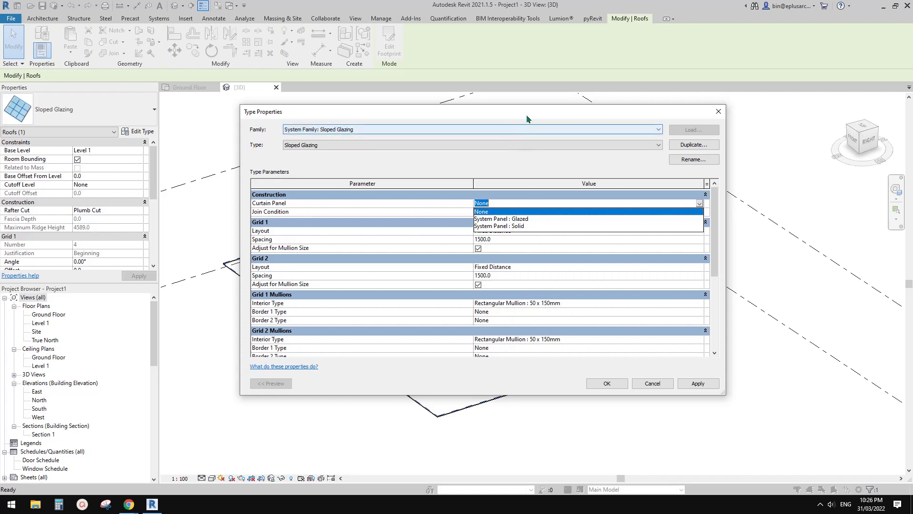
drag(533, 112, 710, 79)
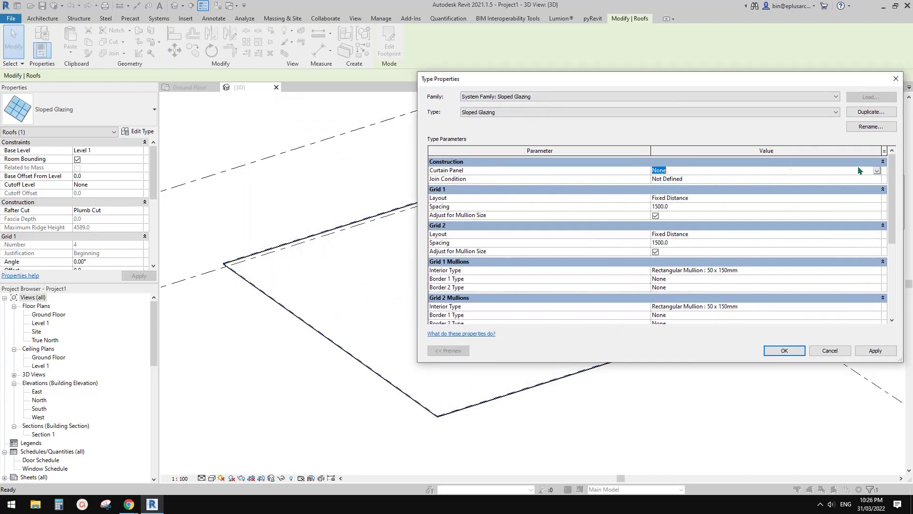
click(877, 170)
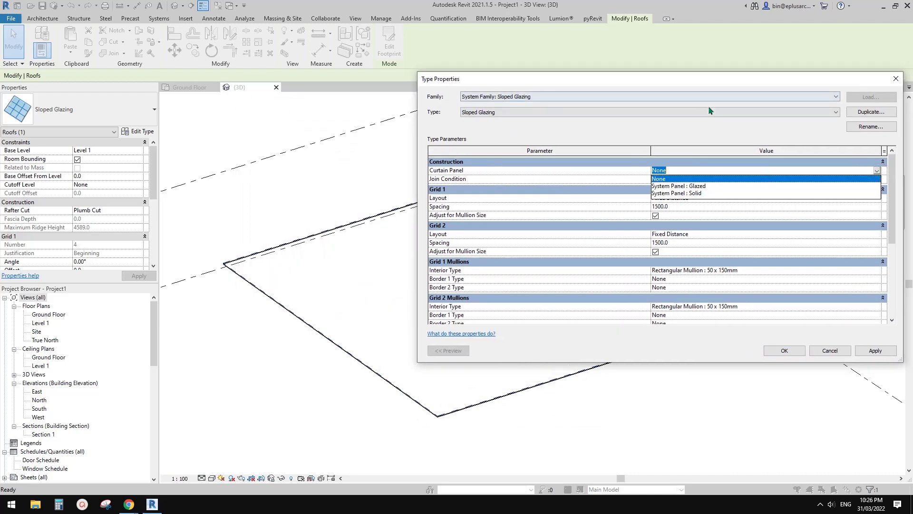
click(695, 186)
drag(703, 79, 589, 84)
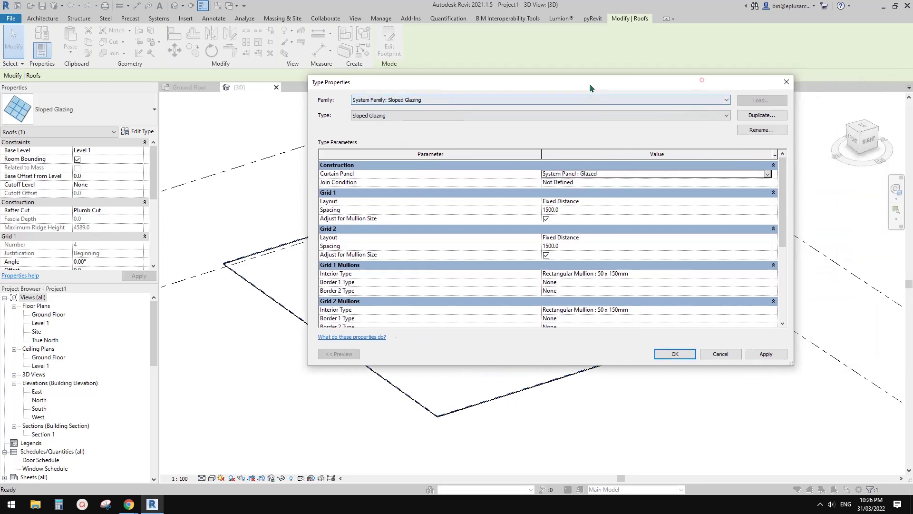
mouse_move(779, 229)
mouse_down()
mouse_move(782, 277)
mouse_move(780, 217)
mouse_up()
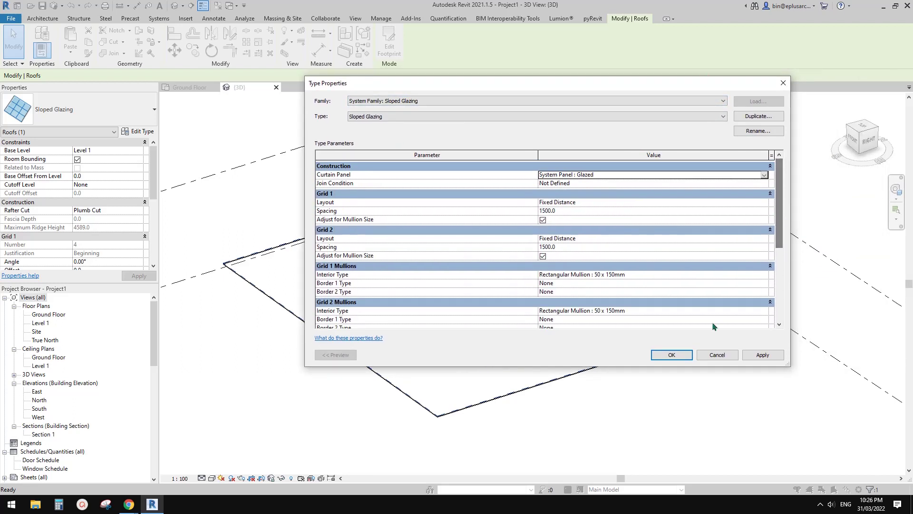
click(671, 355)
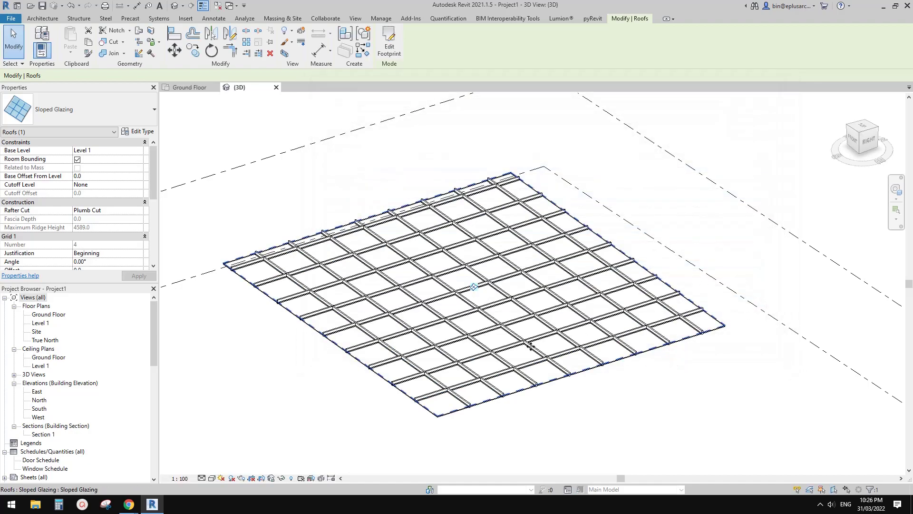
Examine the roof's mullion grid in 3D and its justification, angle and offset settings through the grid layout control.
shift+middle_drag(529, 346, 520, 326)
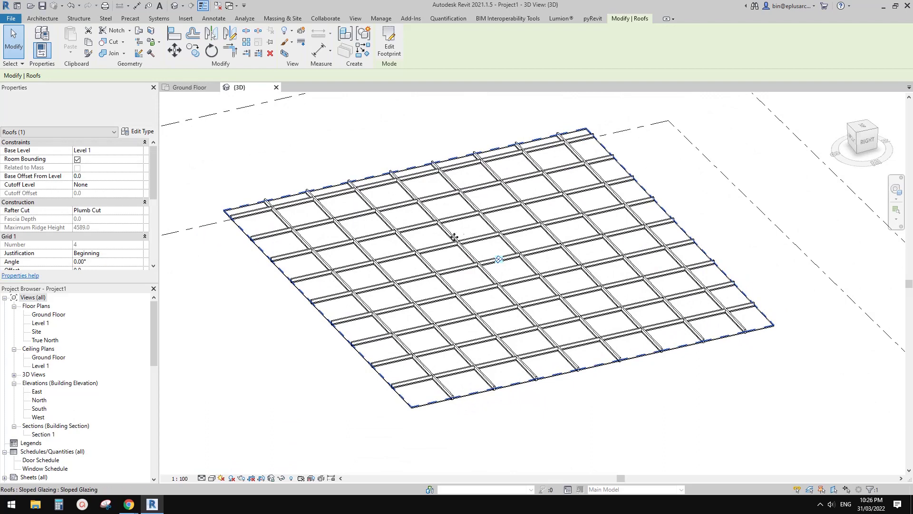
shift+middle_drag(454, 237, 362, 254)
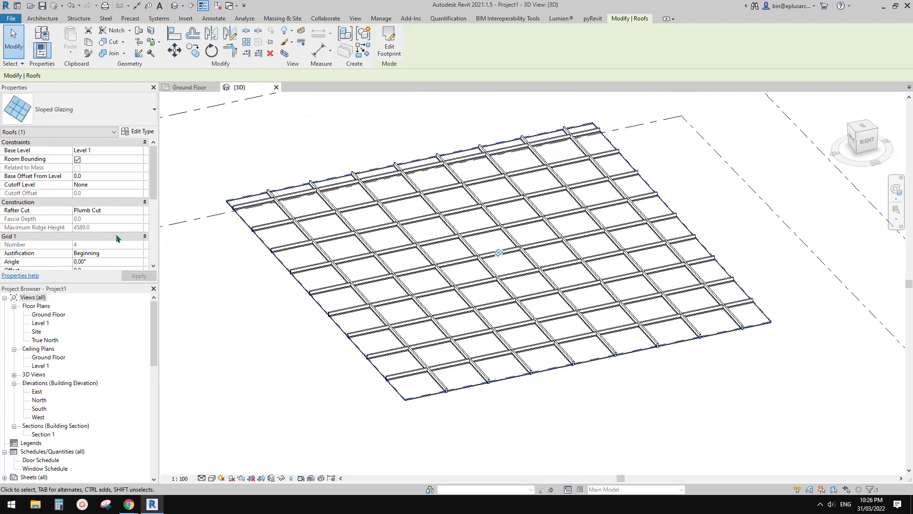
scroll(117, 239, down, 5)
scroll(117, 239, up, 2)
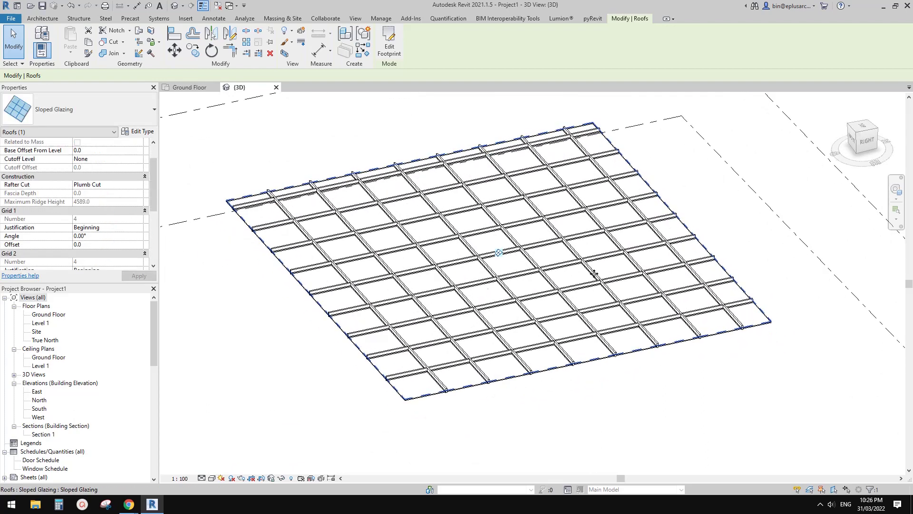
click(499, 256)
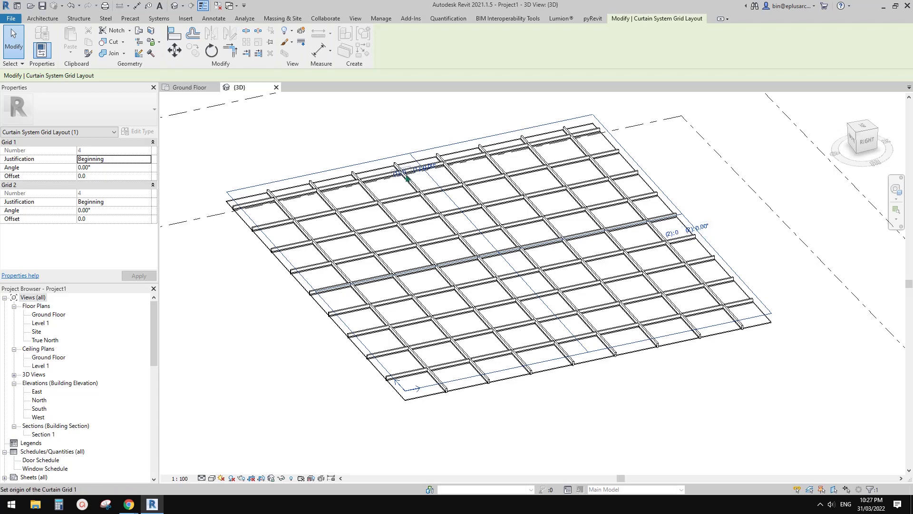
click(253, 292)
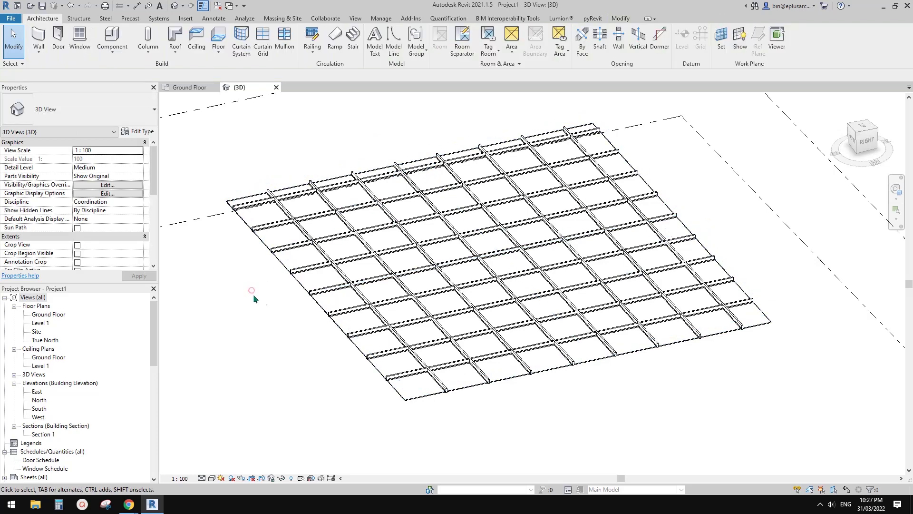
Select the sloped glazing roof and set the angle of both Grid 1 and Grid 2 to 45°.
click(464, 269)
scroll(83, 179, down, 2)
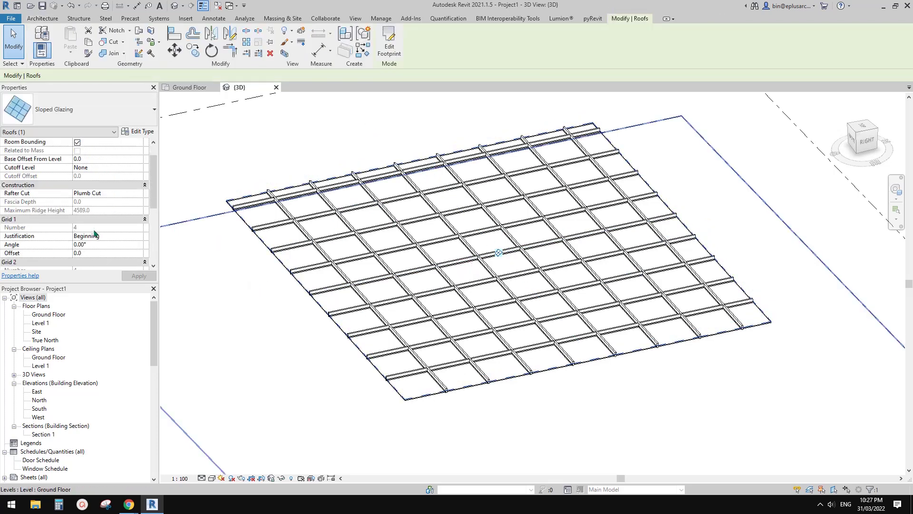
scroll(56, 212, down, 1)
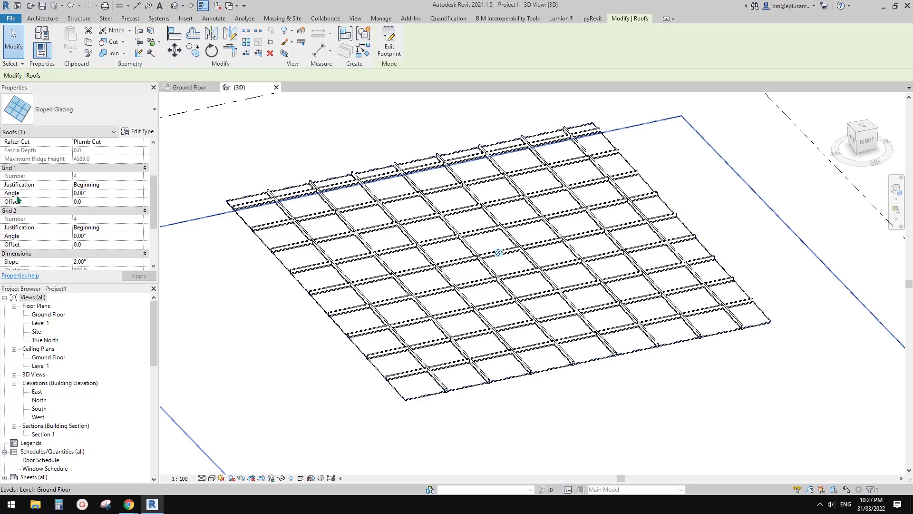
scroll(154, 175, up, 3)
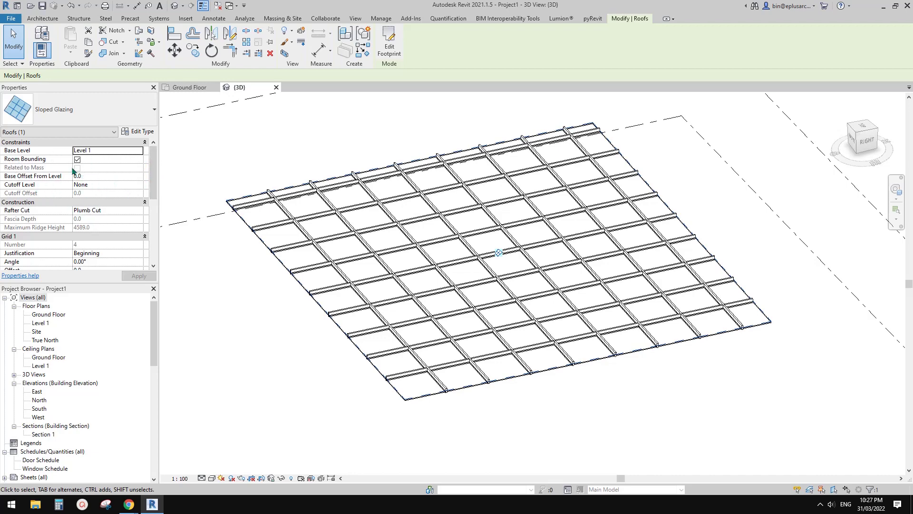
scroll(155, 176, down, 3)
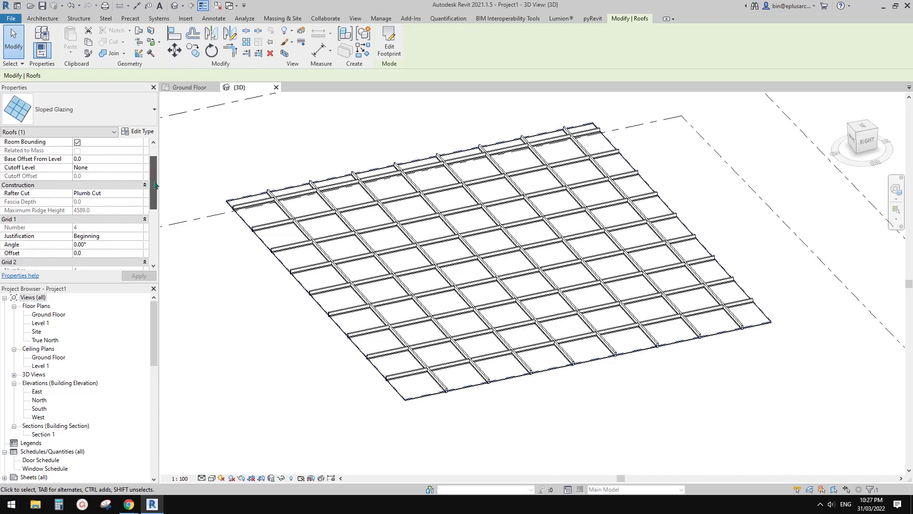
scroll(157, 178, up, 2)
scroll(157, 177, up, 1)
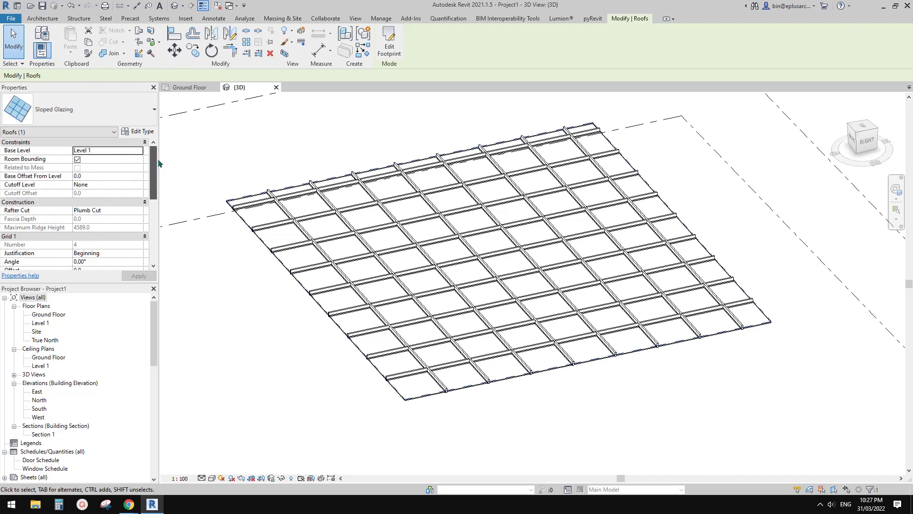
scroll(158, 163, down, 9)
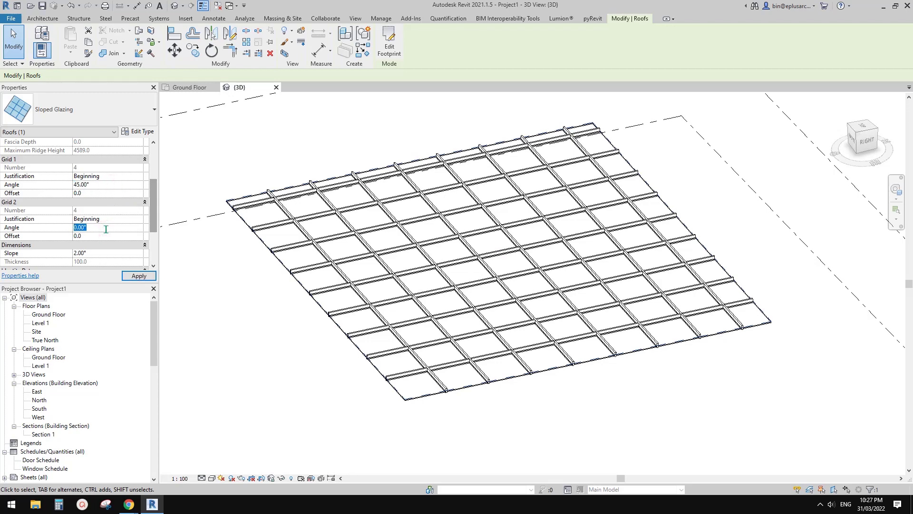
click(140, 275)
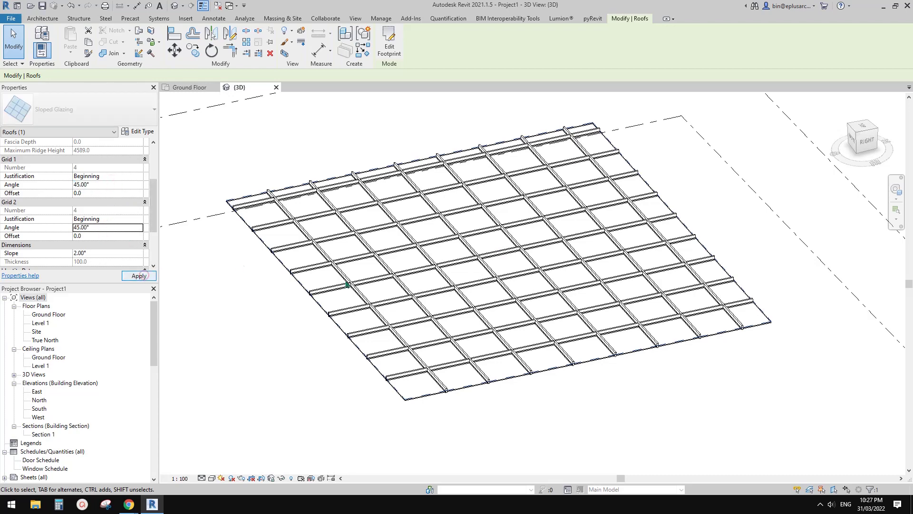
click(302, 333)
shift+middle_drag(303, 333, 428, 345)
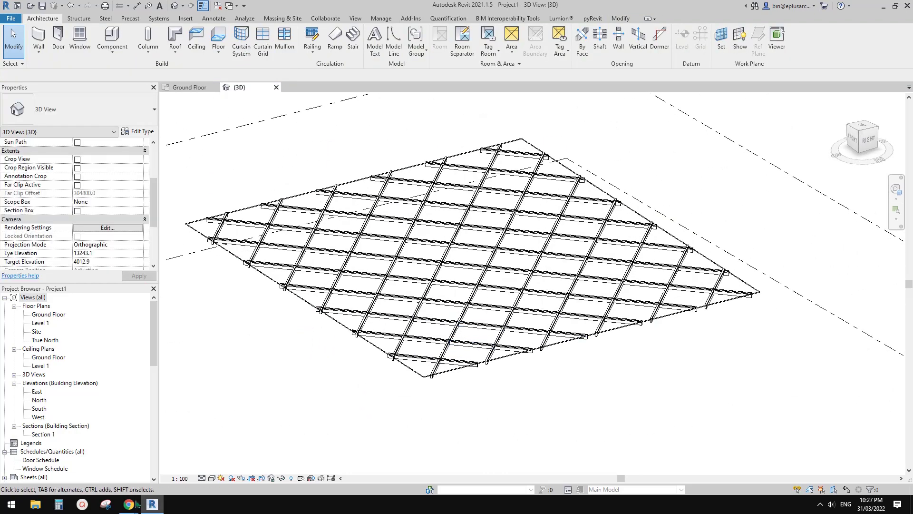
Compare the roof's diagonal mullion grid with the canopy photo in Chrome and return to Revit.
mouse_move(137, 503)
click(194, 471)
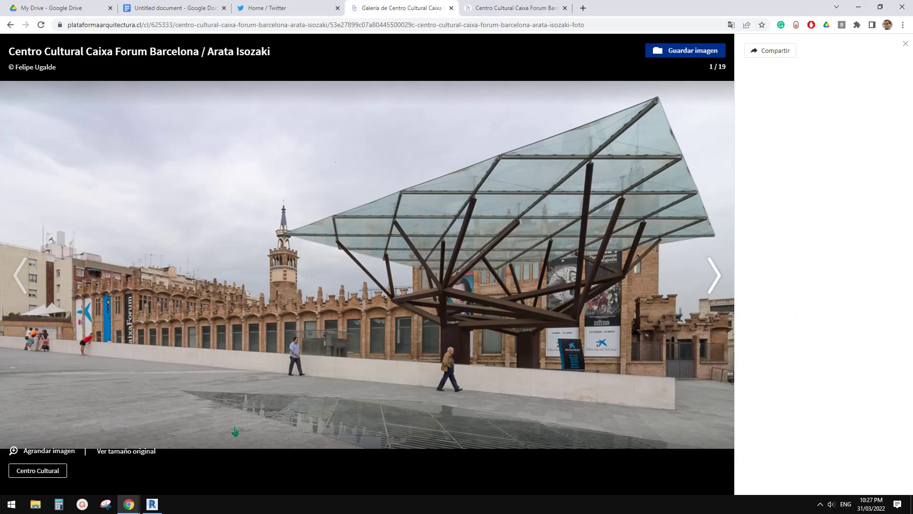
click(152, 504)
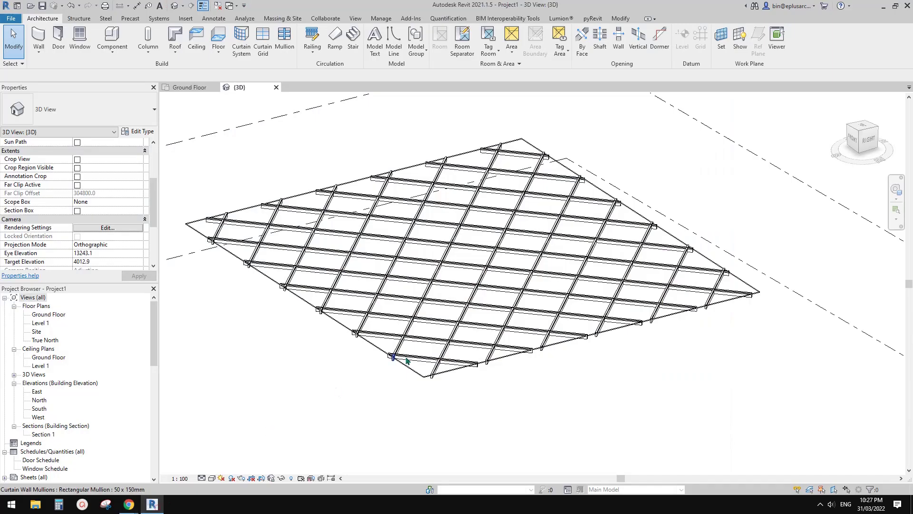
Select the sloped glazing roof and increase the fixed-distance spacing of Grid 1 and Grid 2 in its type properties.
click(491, 310)
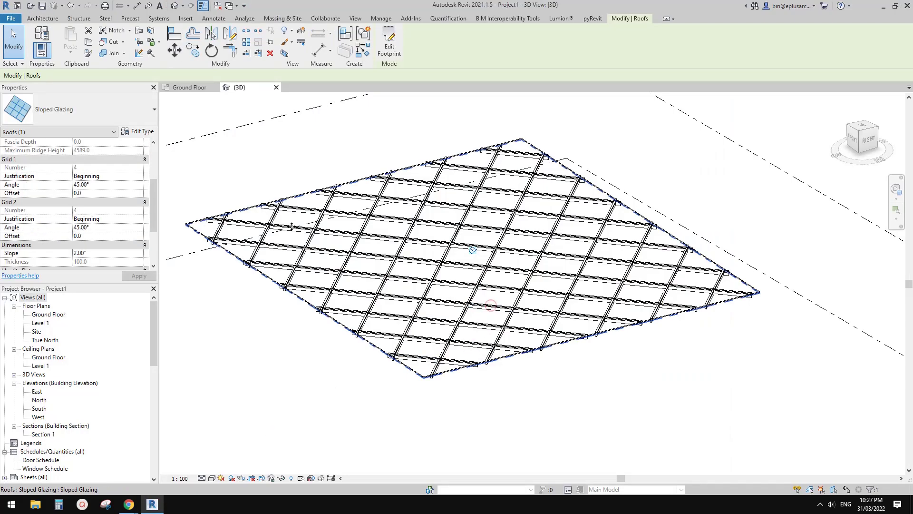
click(136, 132)
click(581, 211)
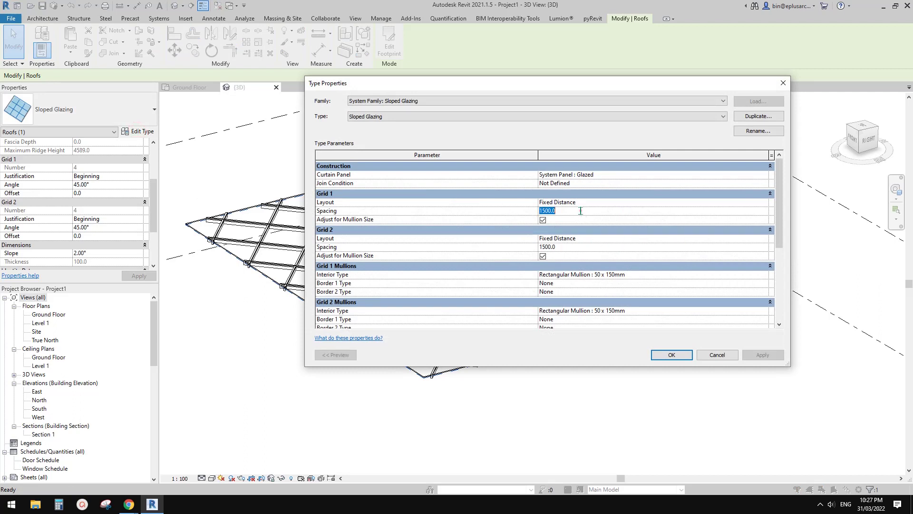
click(593, 247)
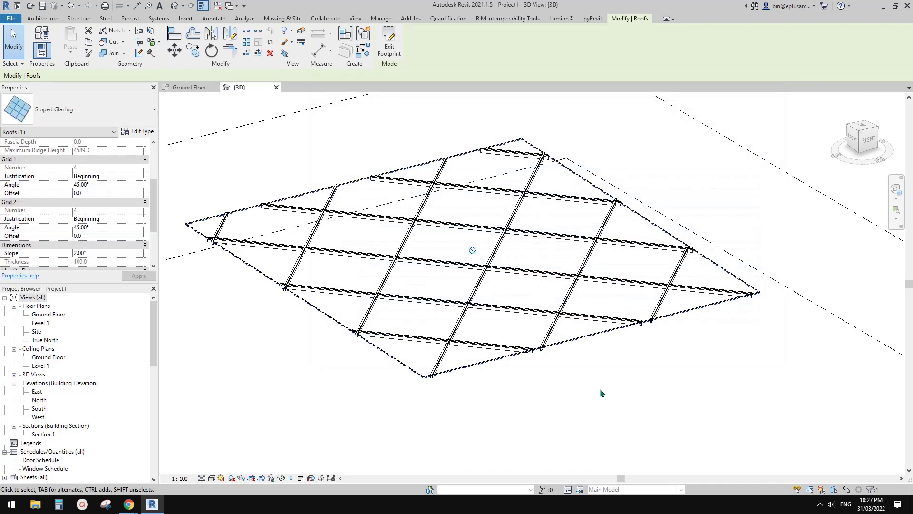
Edit the roof footprint, move its far edge outward to a depth of 15400 mm, and finish the sketch.
click(564, 380)
shift+middle_drag(563, 380, 538, 440)
shift+middle_drag(538, 405, 581, 377)
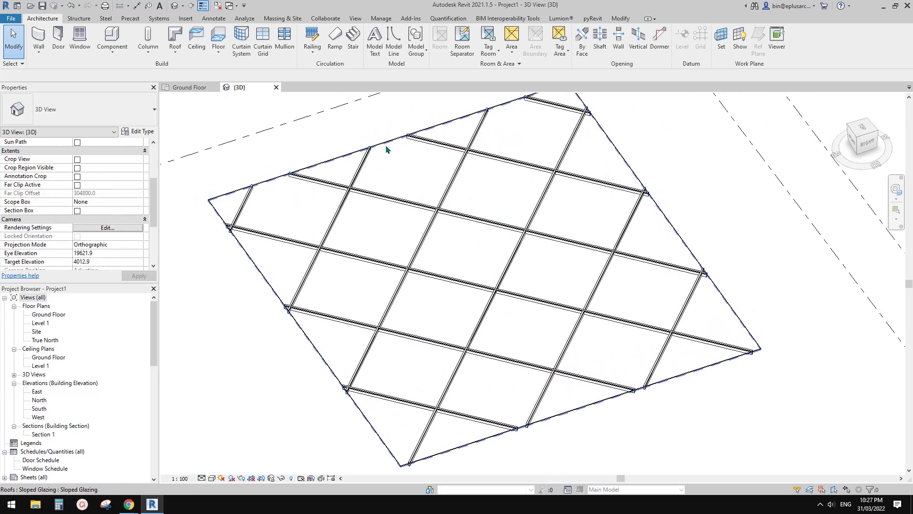
double_click(386, 144)
drag(409, 166, 403, 153)
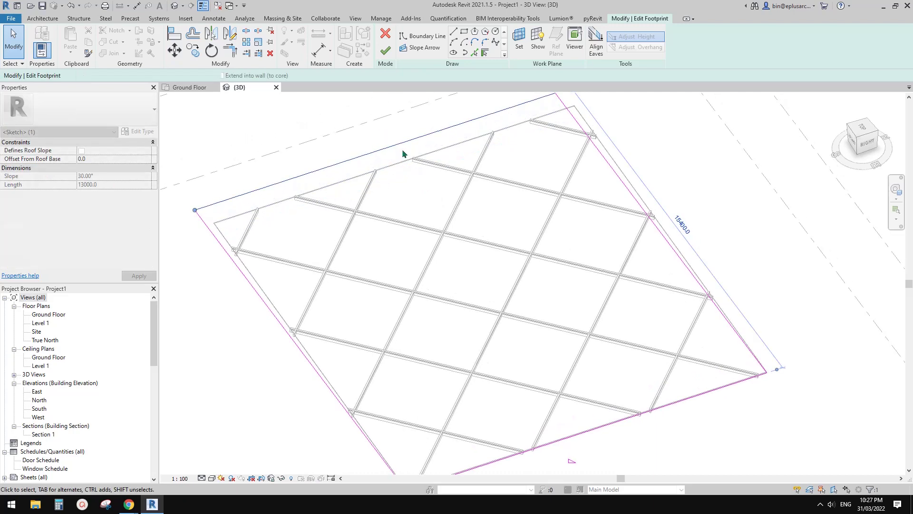
click(385, 50)
middle_drag(511, 193, 497, 194)
middle_drag(607, 360, 605, 315)
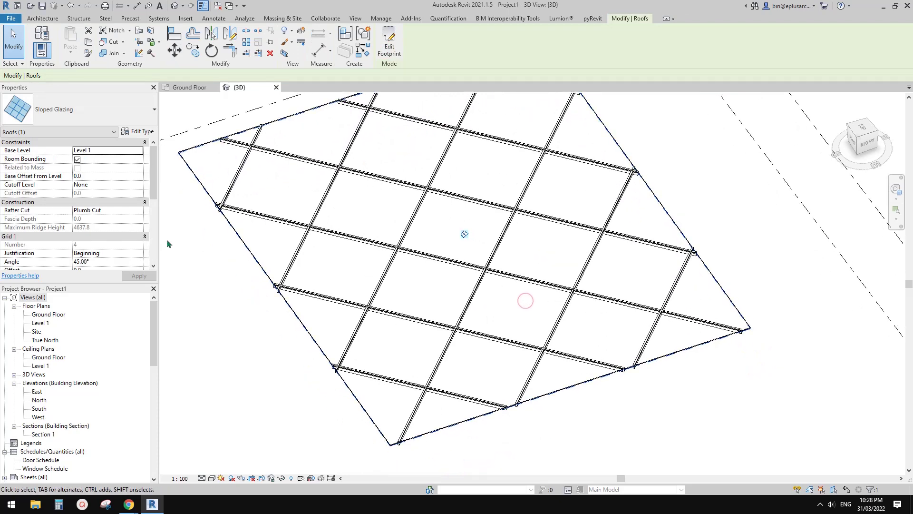
Set the justification of both Grid 1 and Grid 2 of the roof to Center.
scroll(100, 247, down, 2)
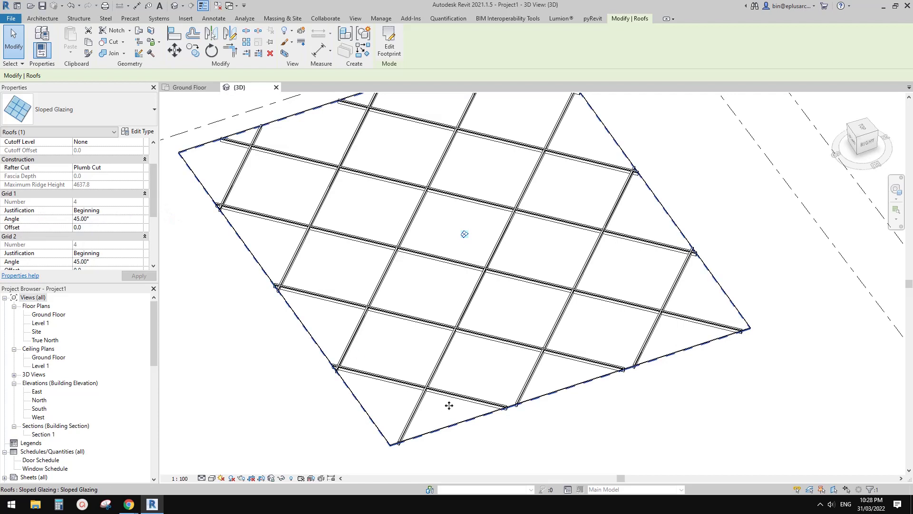
click(136, 254)
click(138, 253)
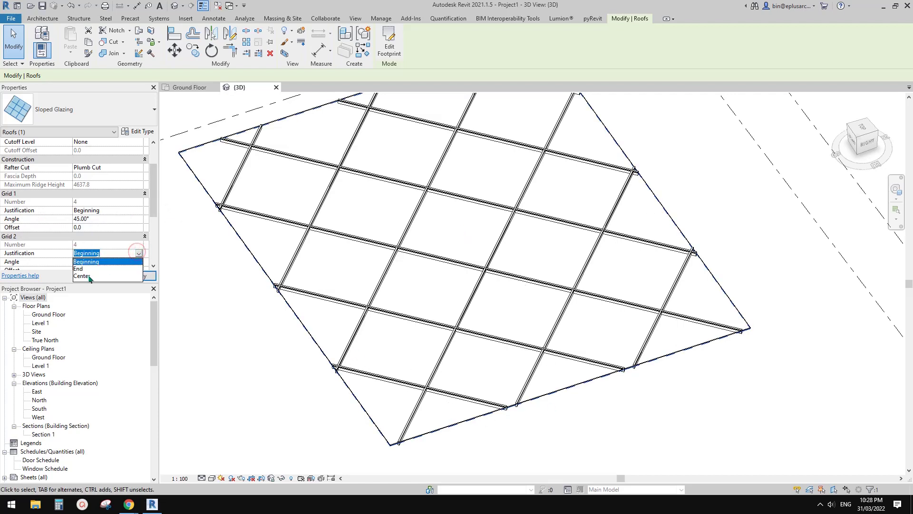
click(89, 276)
click(138, 210)
click(138, 210)
click(121, 228)
scroll(120, 202, down, 1)
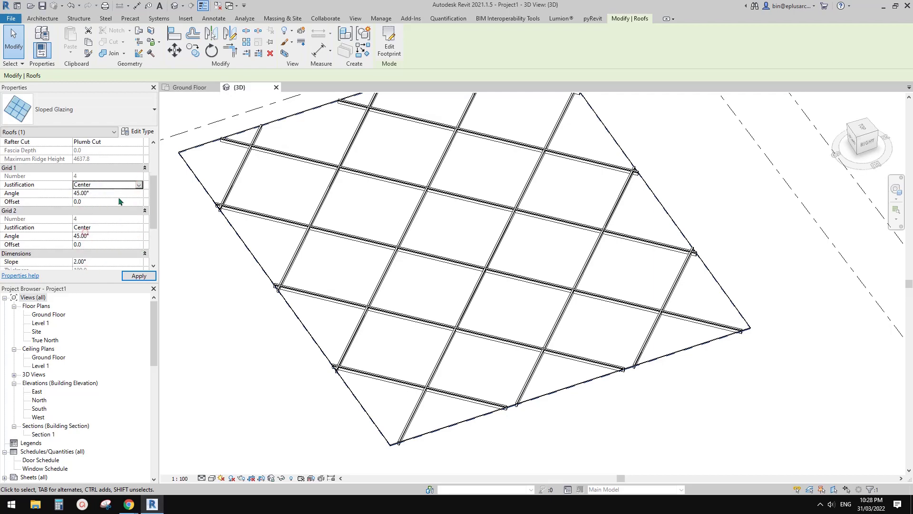
Move the footprint's sloped edge in to a depth of 13500 mm and its adjacent side edge to a width of 12700 mm.
middle_drag(479, 322, 492, 358)
scroll(493, 357, down, 1)
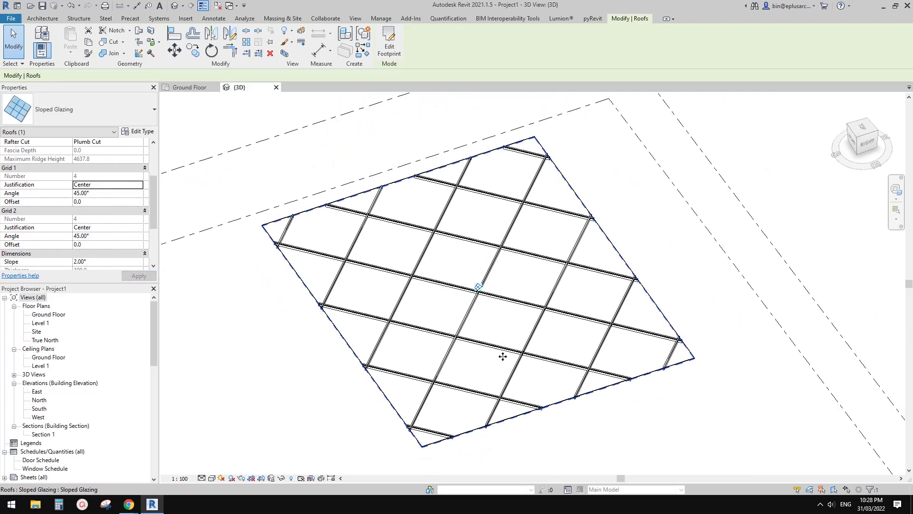
double_click(559, 404)
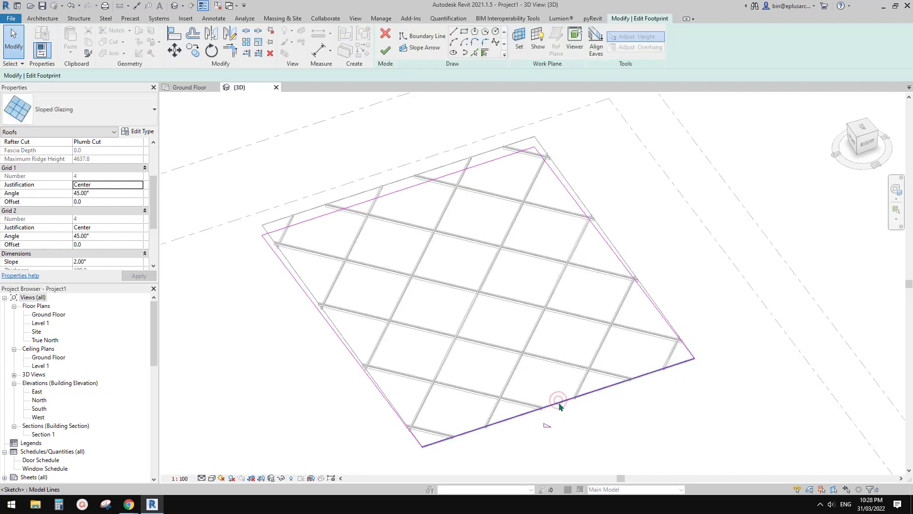
click(560, 406)
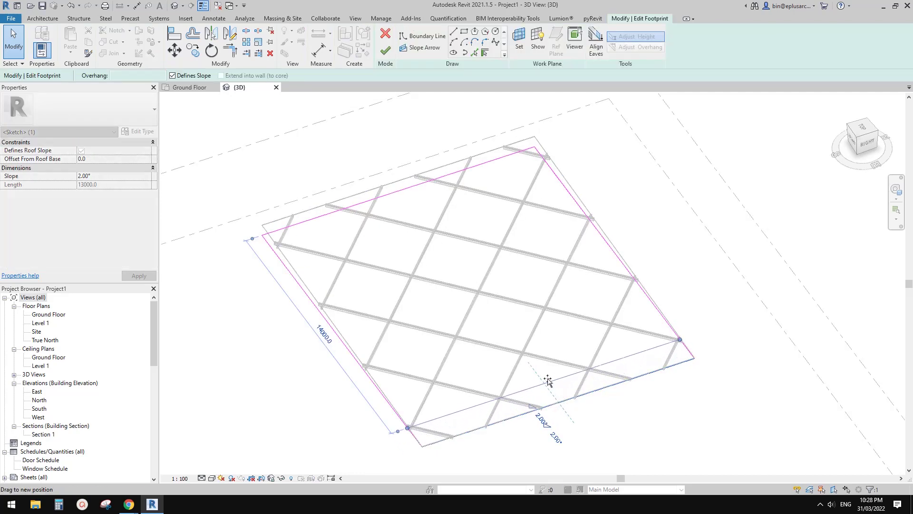
drag(548, 381, 547, 373)
click(354, 356)
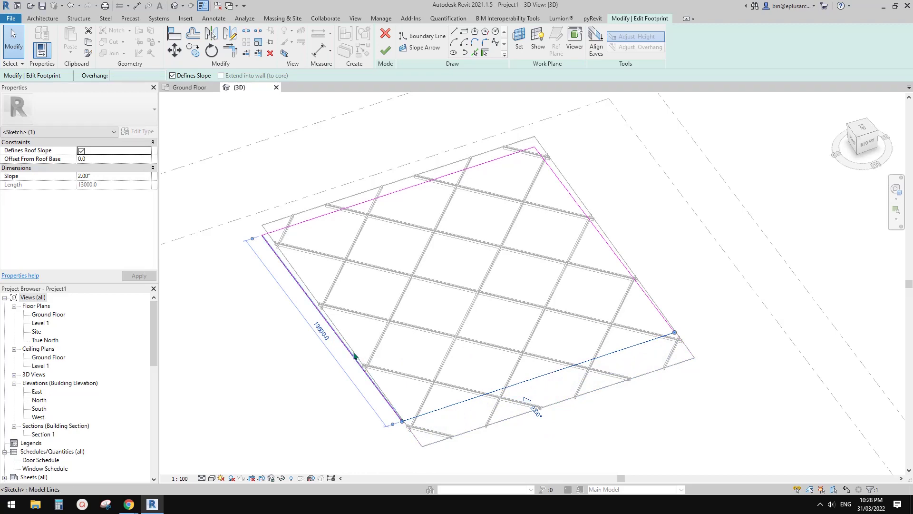
click(355, 356)
drag(360, 348, 367, 346)
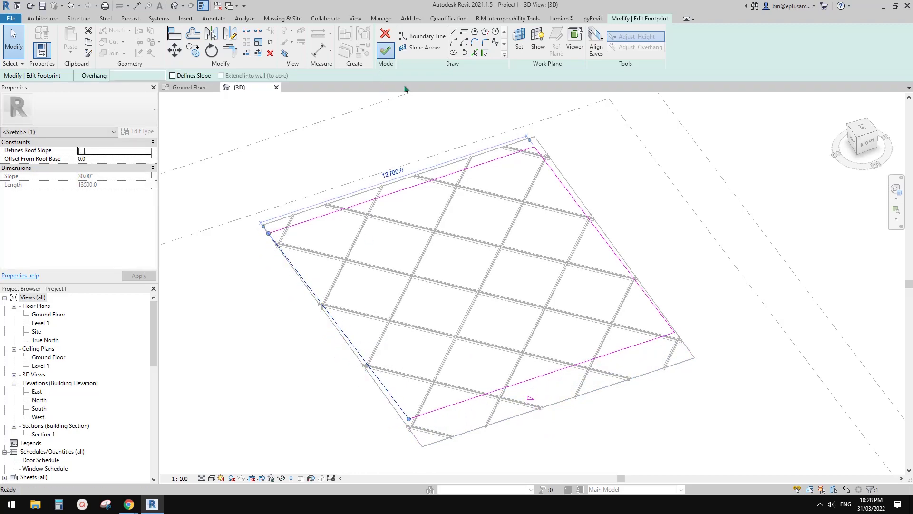
click(386, 50)
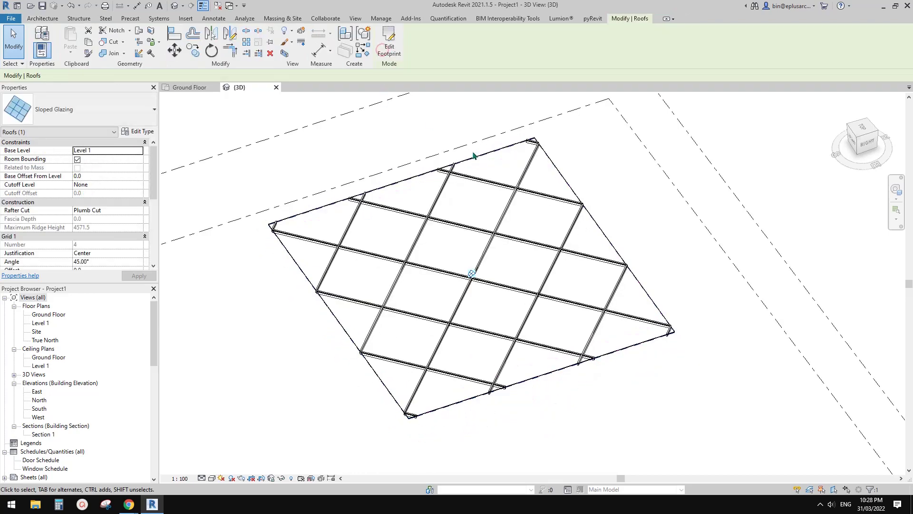
Move the sloped edge of the roof footprint further inward to a depth of 12700 mm and finish the sketch.
double_click(549, 376)
click(550, 373)
drag(551, 372, 547, 359)
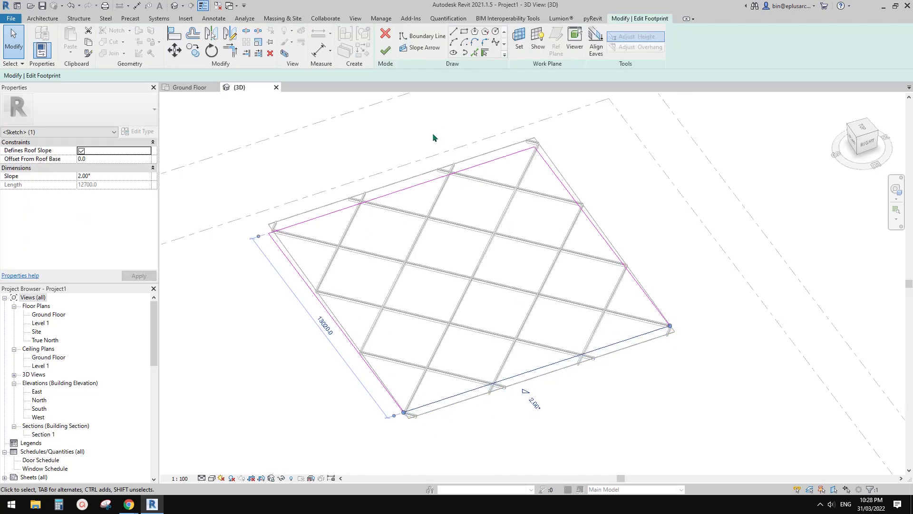
click(385, 50)
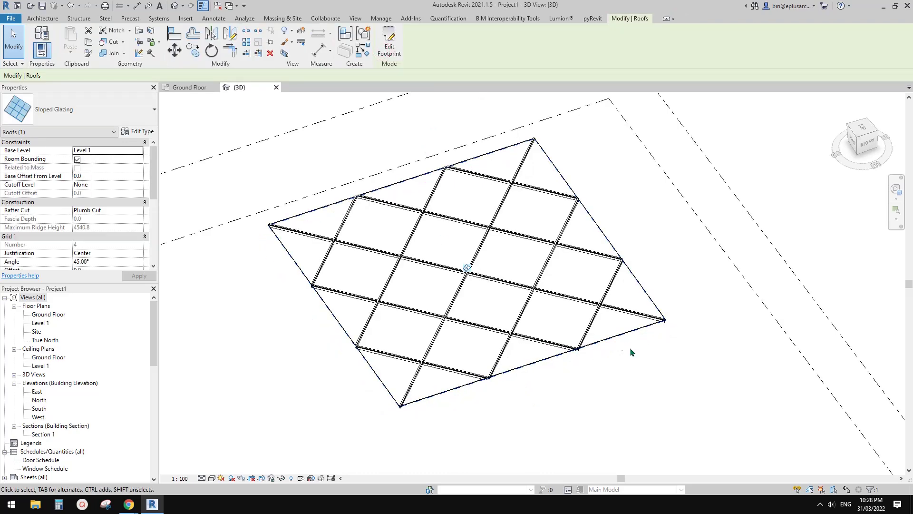
double_click(543, 363)
click(546, 364)
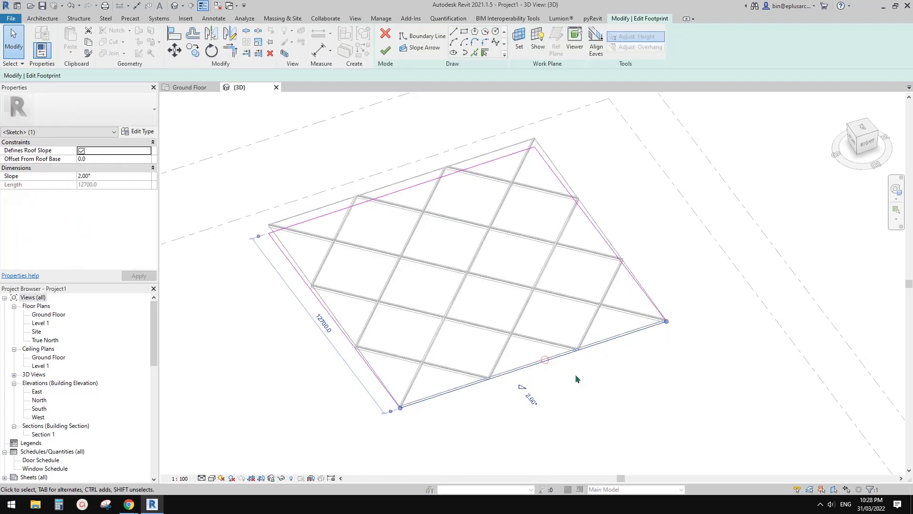
click(409, 195)
click(385, 50)
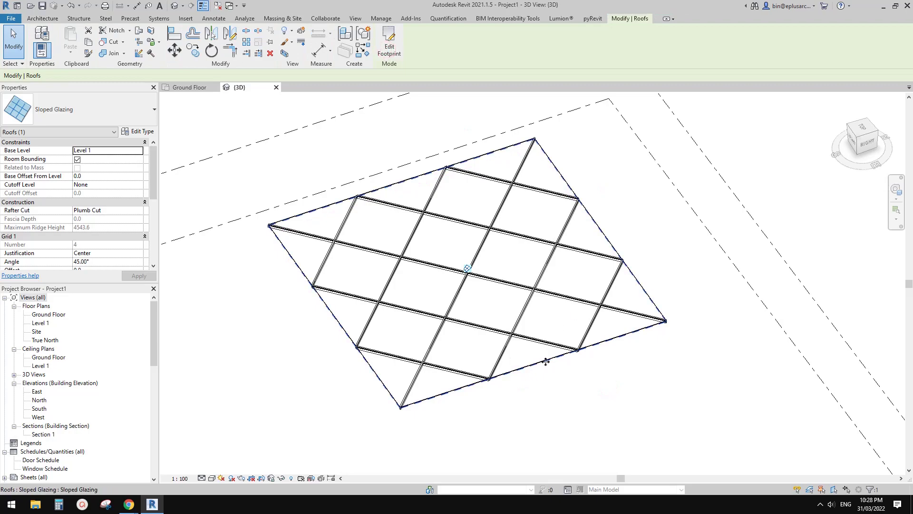
Compare the resized roof from a low 3D viewpoint with the canopy photo in Chrome and return to Revit.
mouse_move(481, 300)
middle_down()
mouse_move(598, 297)
mouse_move(526, 296)
mouse_move(550, 208)
mouse_move(540, 287)
mouse_move(475, 292)
middle_up()
key(Escape)
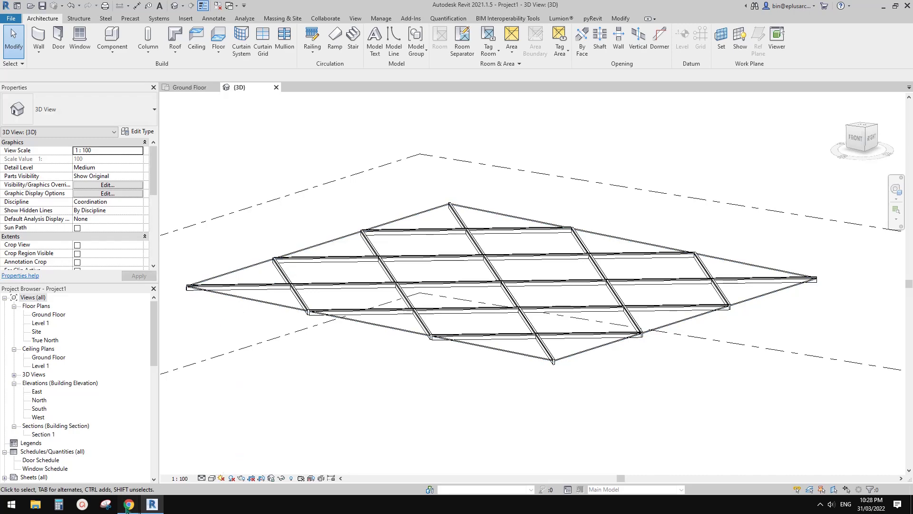
mouse_move(127, 505)
click(221, 447)
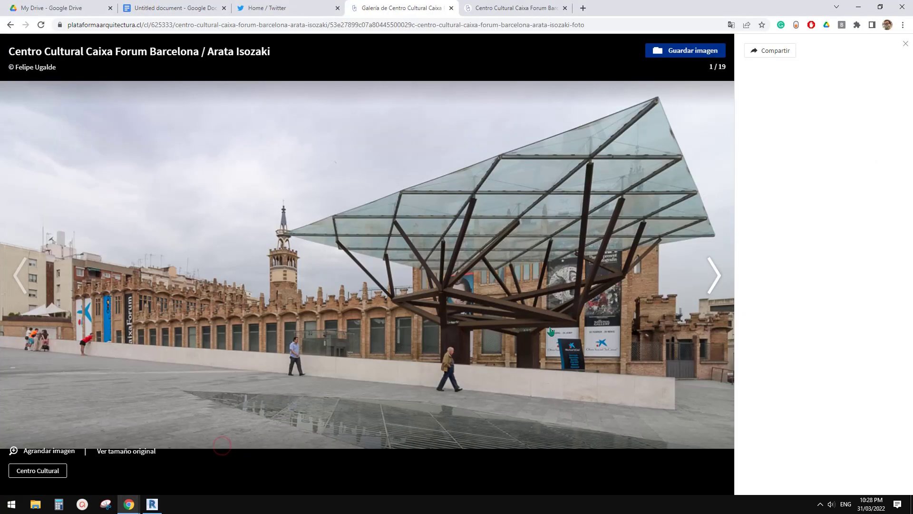
click(153, 504)
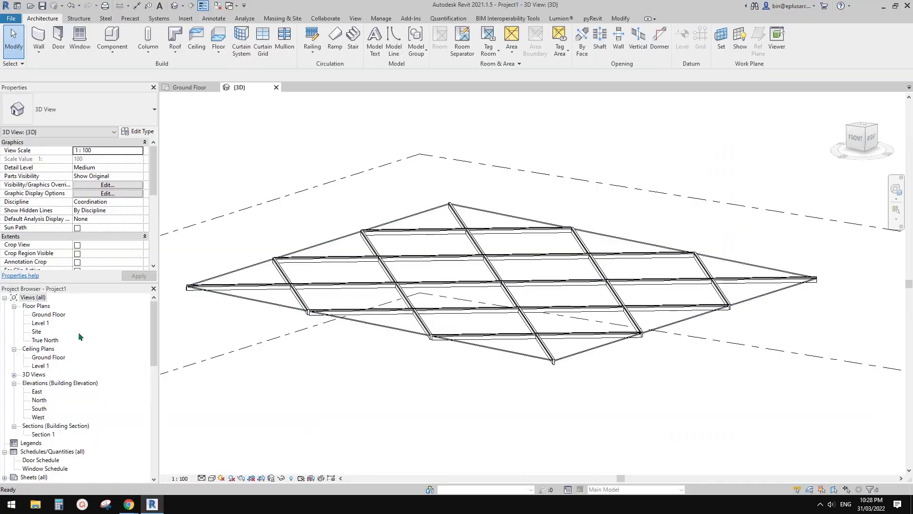
Open the Site floor plan showing the glazed roof from above.
double_click(48, 315)
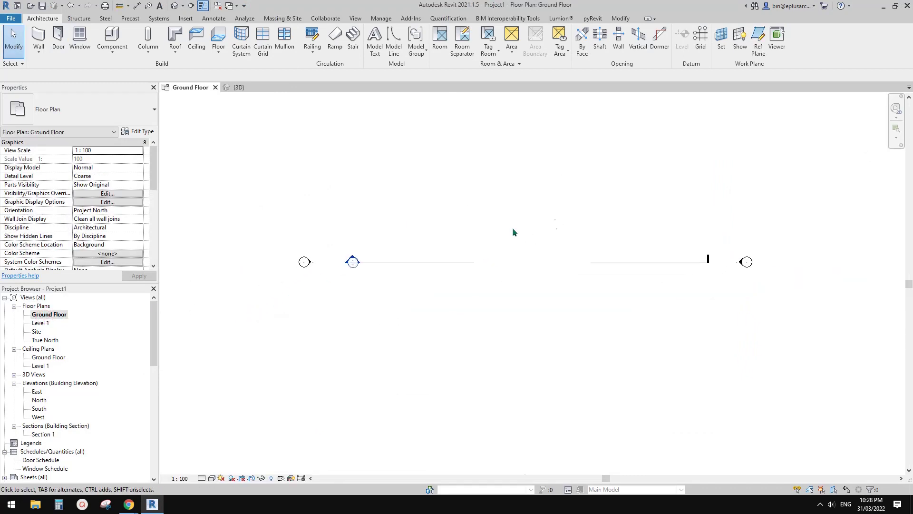
double_click(37, 332)
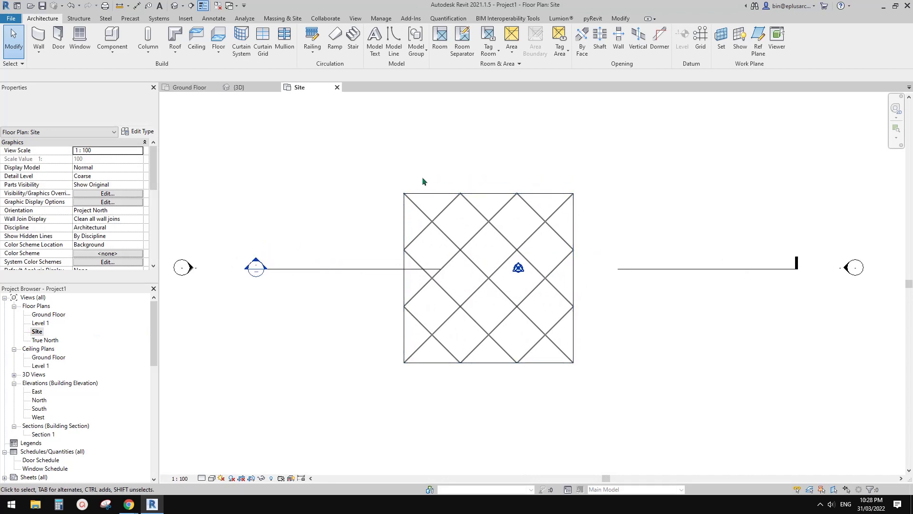
middle_drag(474, 293, 468, 298)
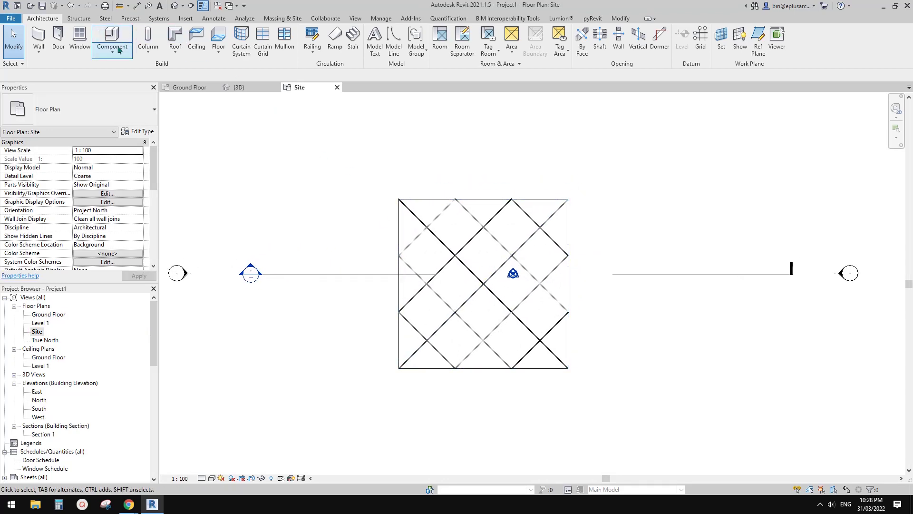
Start placing a vertical structural column and choose the UC305x305x97 universal column type.
click(79, 18)
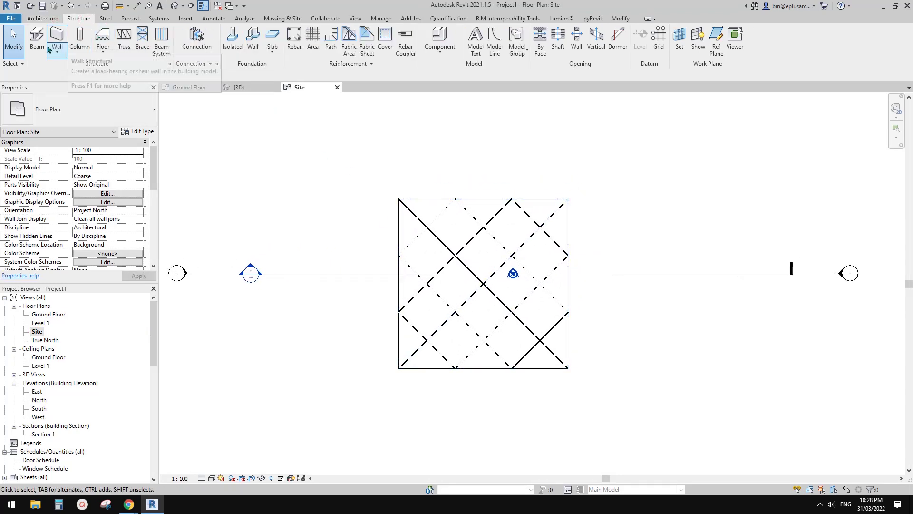
click(74, 54)
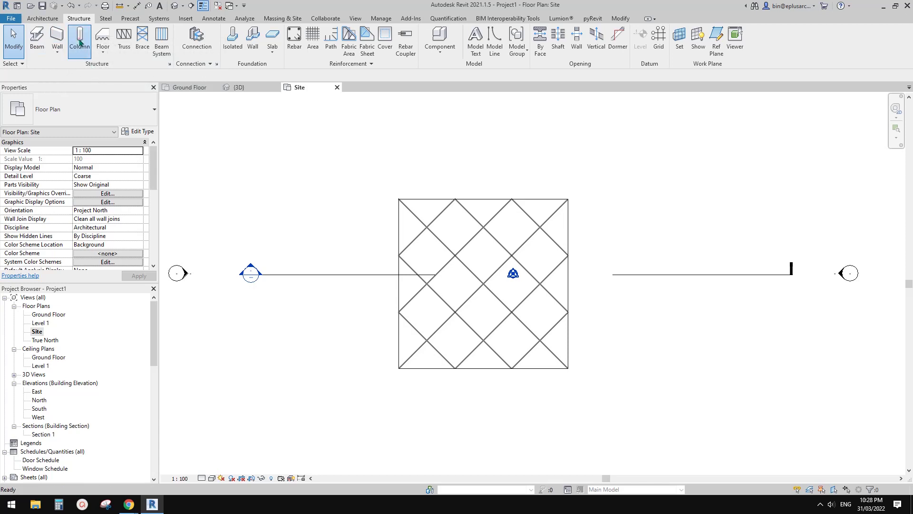
click(77, 118)
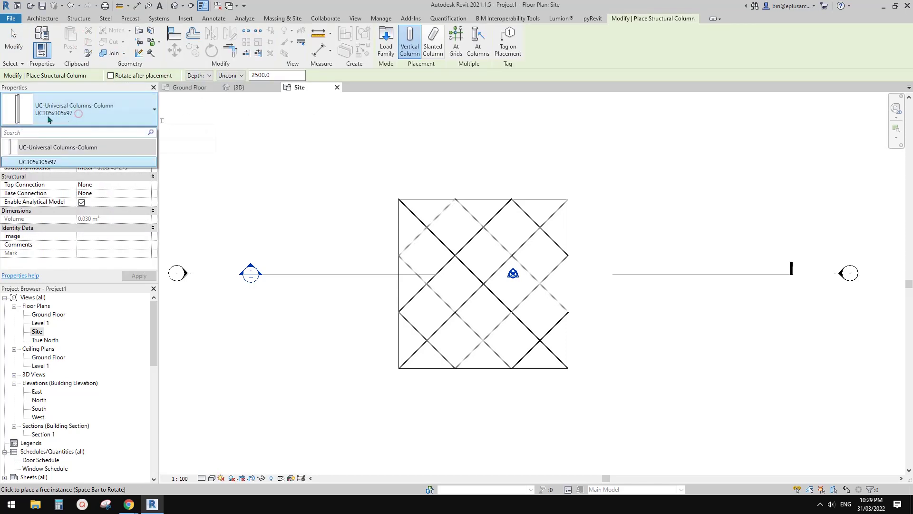
click(107, 101)
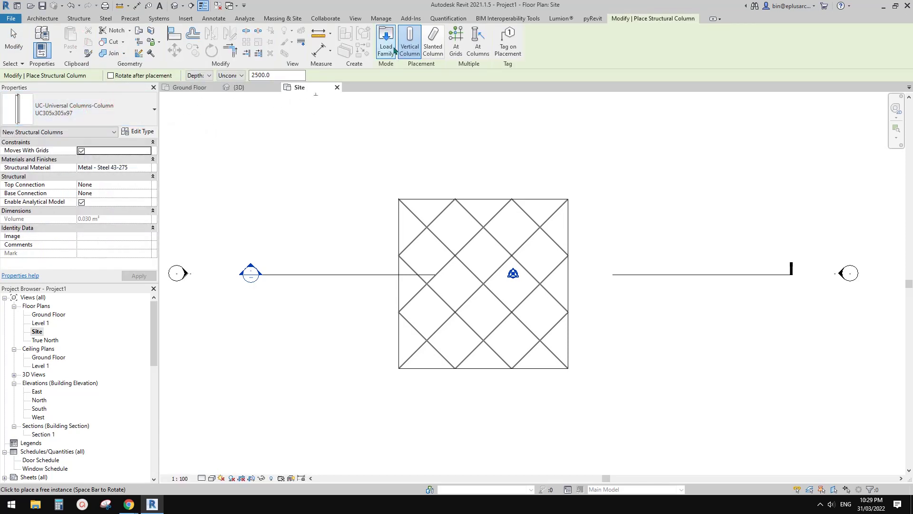
click(77, 109)
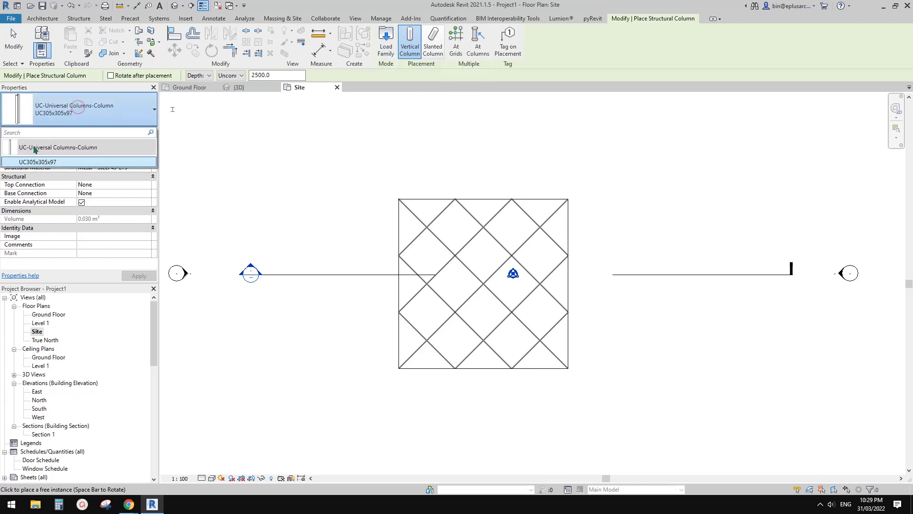
click(38, 161)
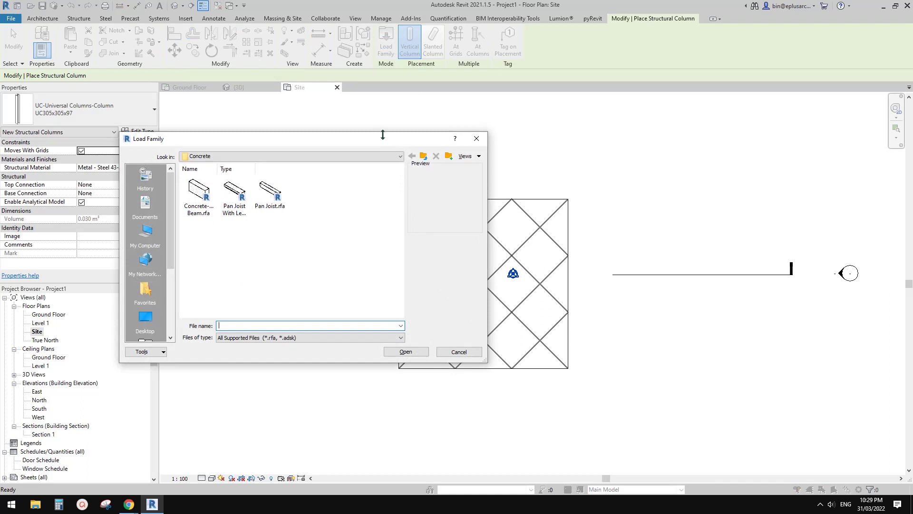
Open the Load Family dialog and browse the Australia library to its structural family folders.
drag(380, 138, 495, 127)
click(540, 144)
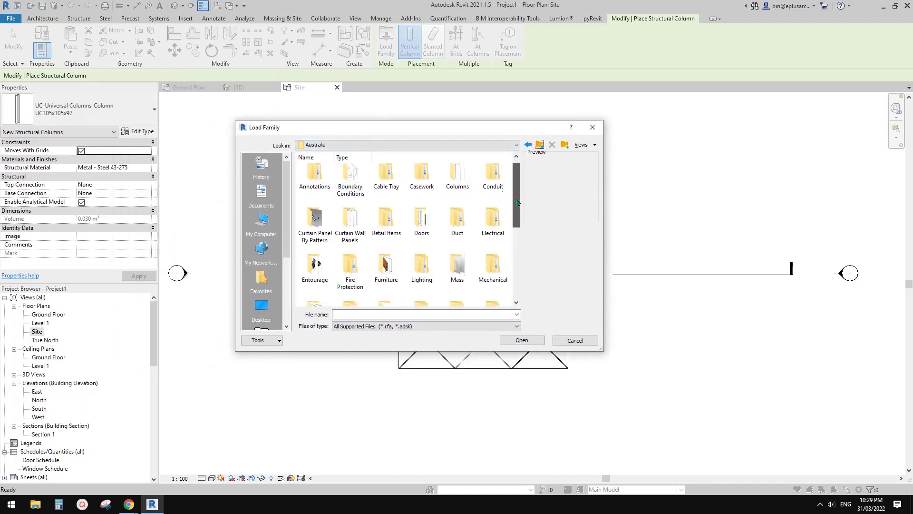
drag(517, 203, 505, 274)
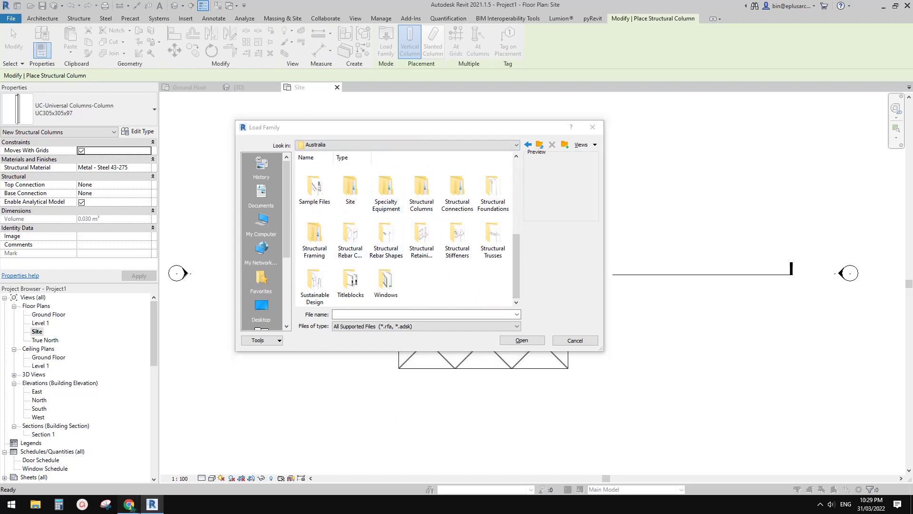
Examine the columns and branching supports in the canopy photo in Chrome and return to Revit.
mouse_move(129, 505)
click(195, 455)
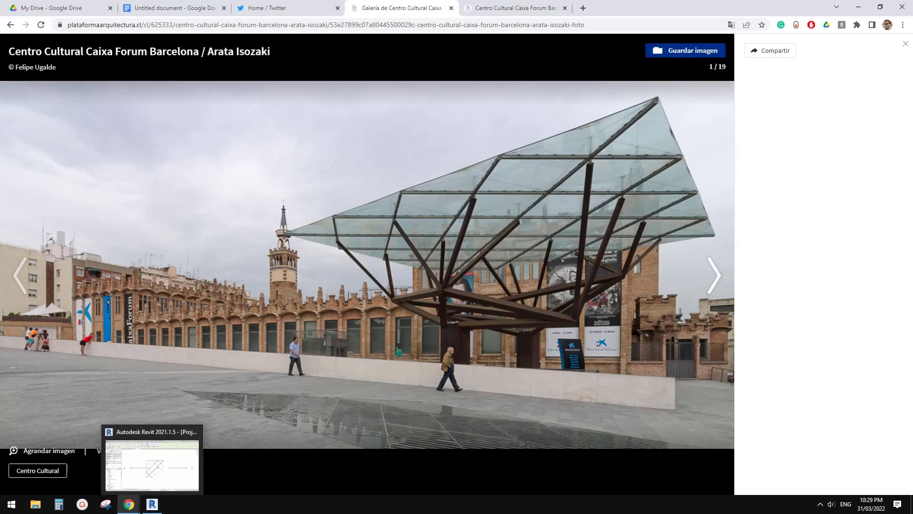
click(152, 504)
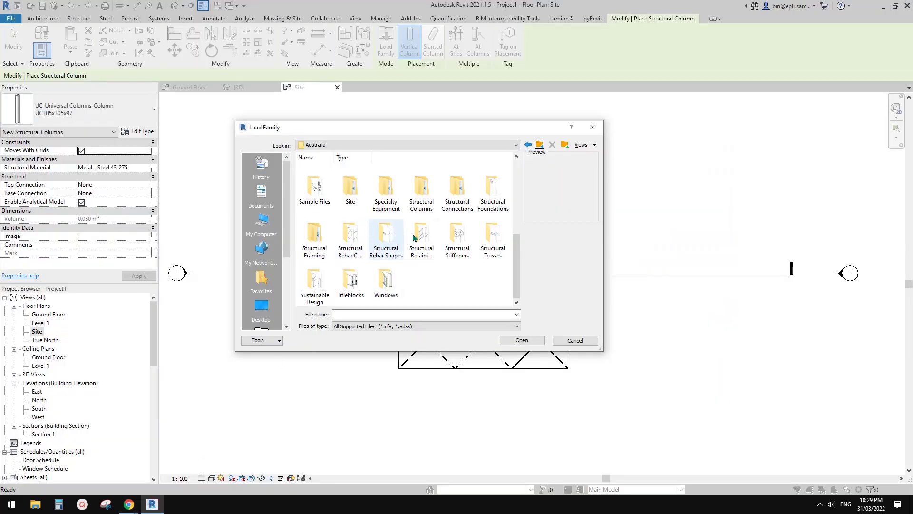
Load the Concrete-Rectangular-Column family from the library's concrete structural columns.
double_click(425, 202)
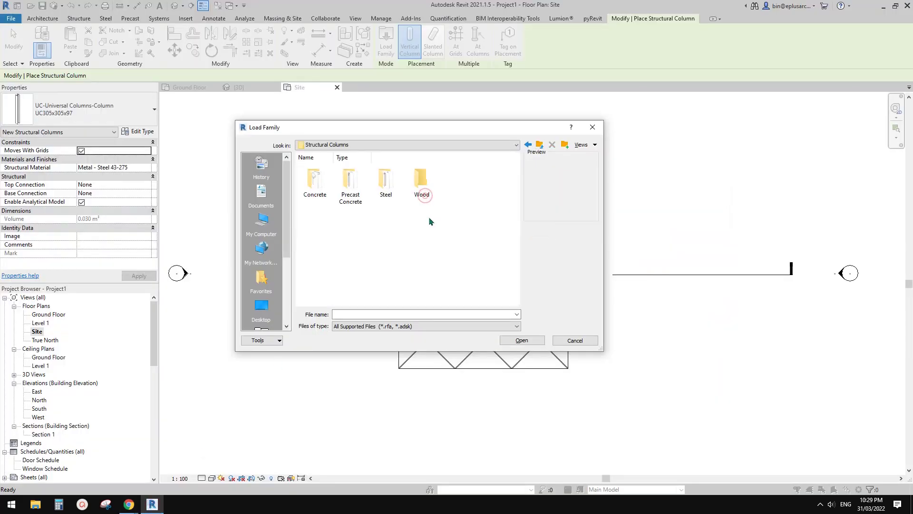
click(326, 197)
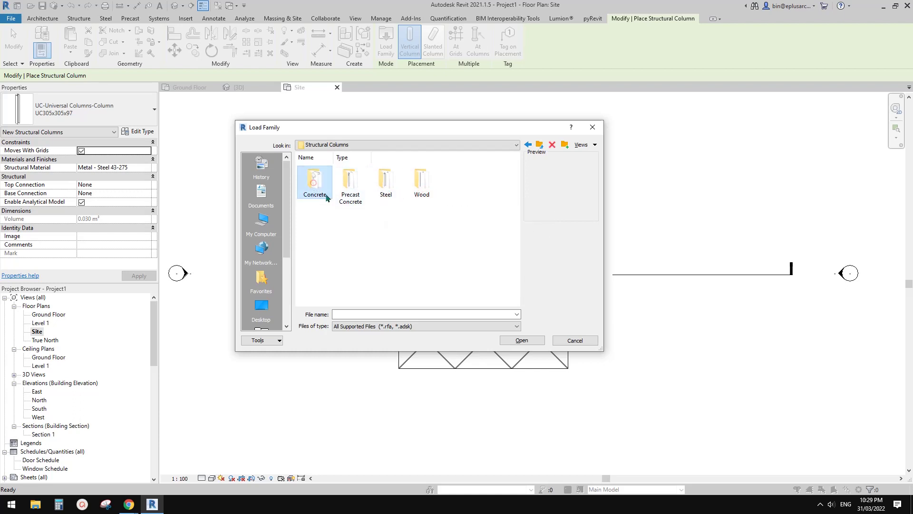
double_click(319, 188)
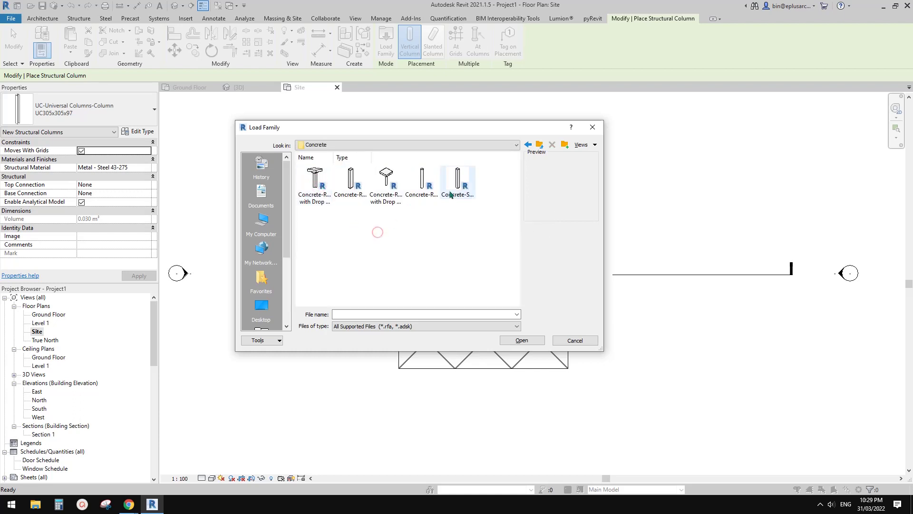
click(346, 199)
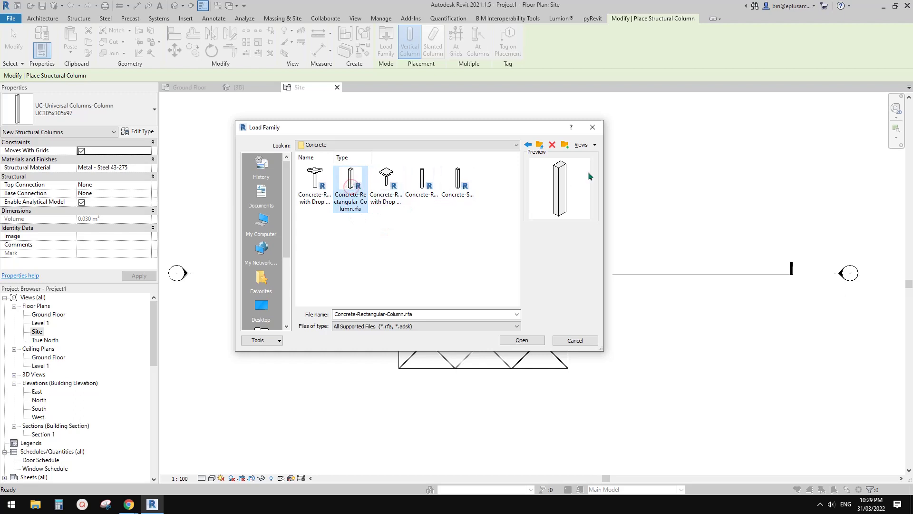
click(428, 193)
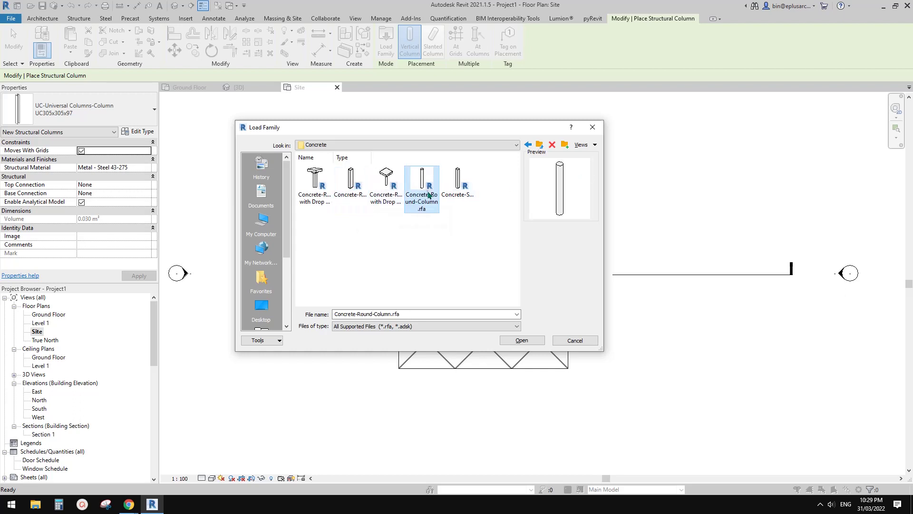
click(460, 191)
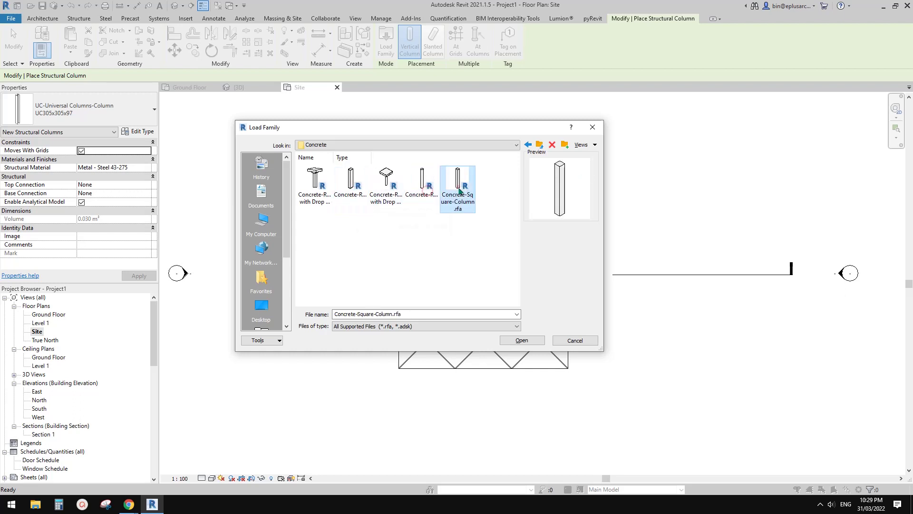
click(349, 190)
click(522, 341)
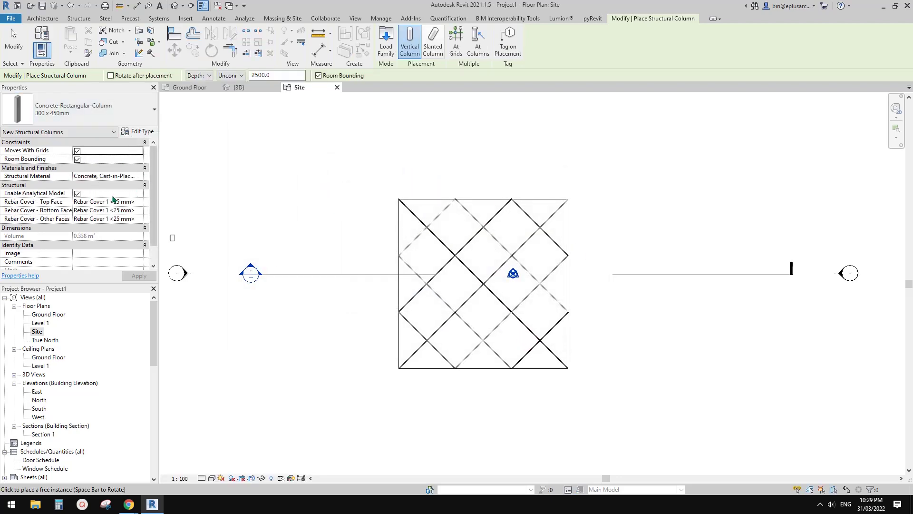
Choose the 600 x 750mm concrete rectangular column type and place two columns beneath the glazed roof in the Site plan.
middle_drag(337, 256, 364, 258)
click(82, 102)
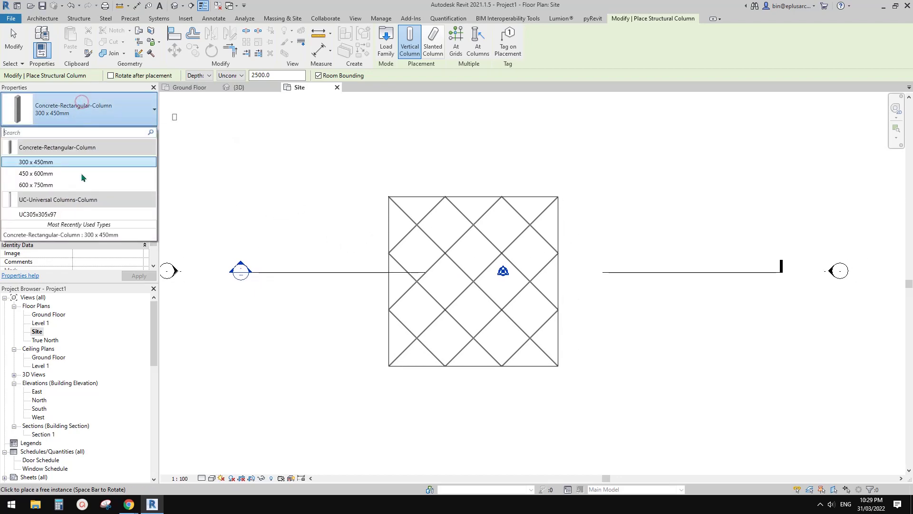
click(52, 184)
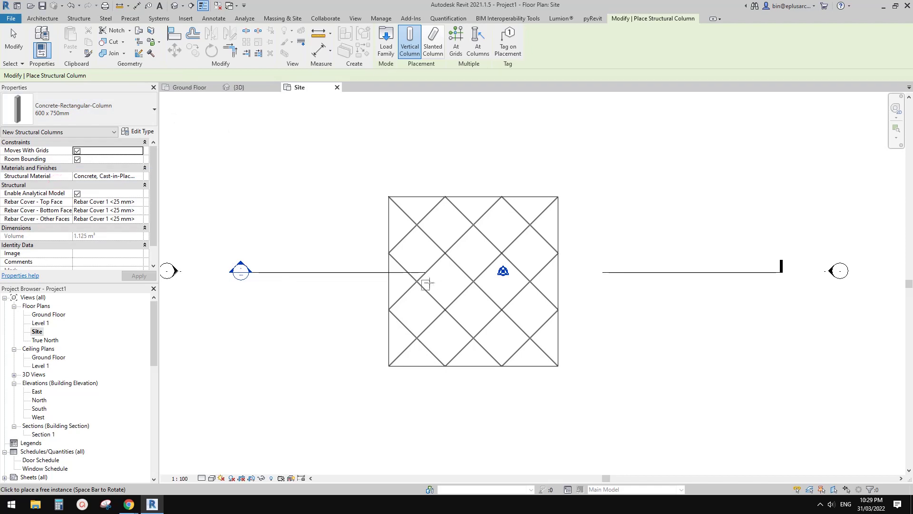
scroll(425, 284, up, 2)
scroll(426, 250, down, 1)
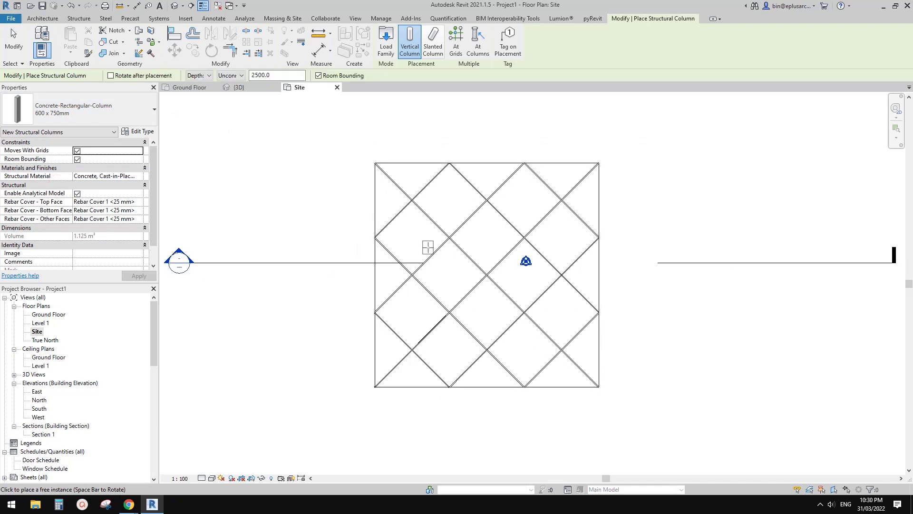
middle_drag(487, 298, 483, 300)
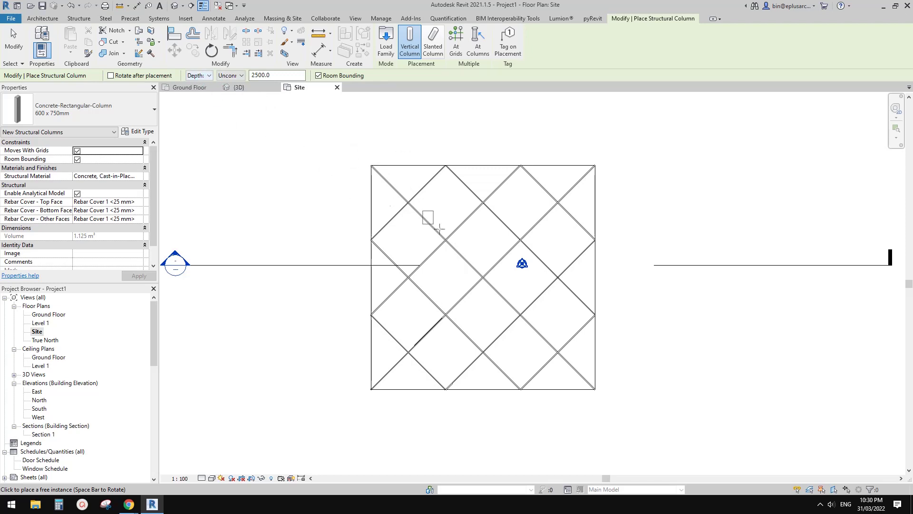
Open the 3D view, end column placement and select both concrete columns under the canopy.
click(174, 6)
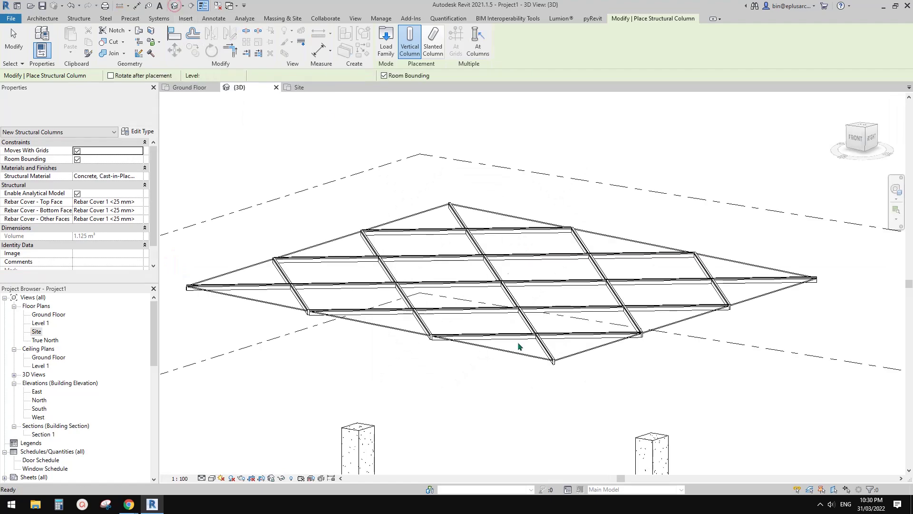
key(Escape)
scroll(518, 341, up, 3)
click(346, 282)
shift+middle_drag(549, 302, 388, 292)
ctrl+click(594, 289)
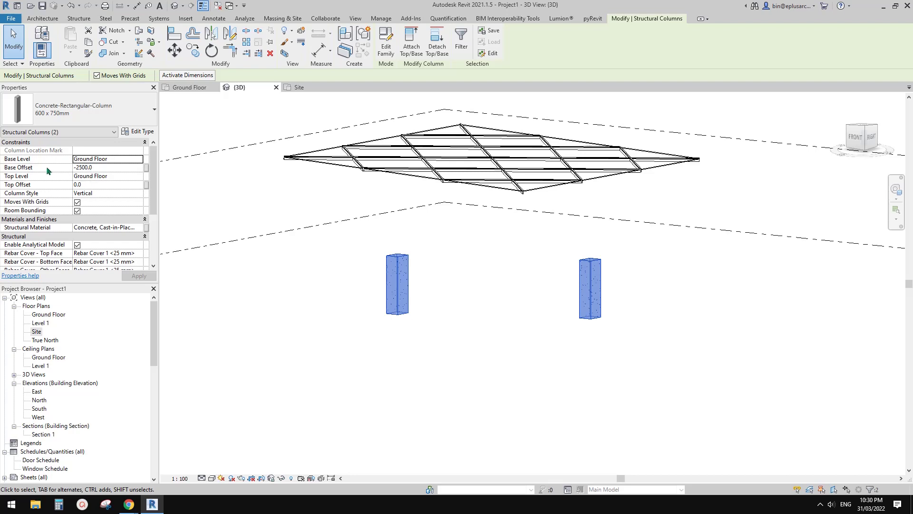
Try to set the base offset of both concrete columns to 0.
double_click(108, 167)
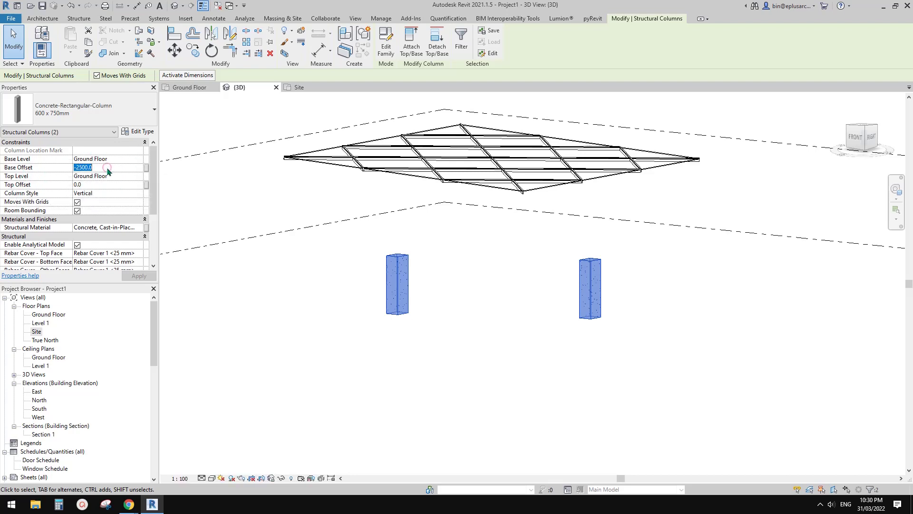
text(0)
click(96, 184)
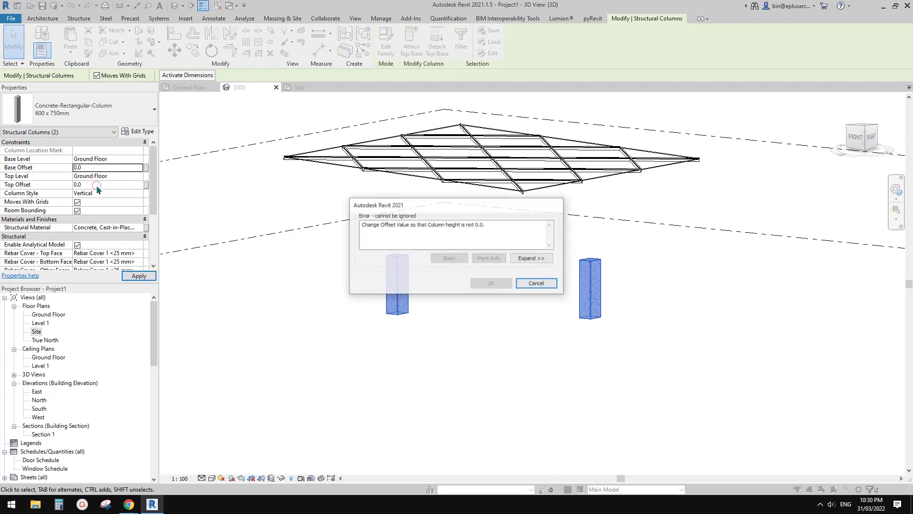
click(535, 283)
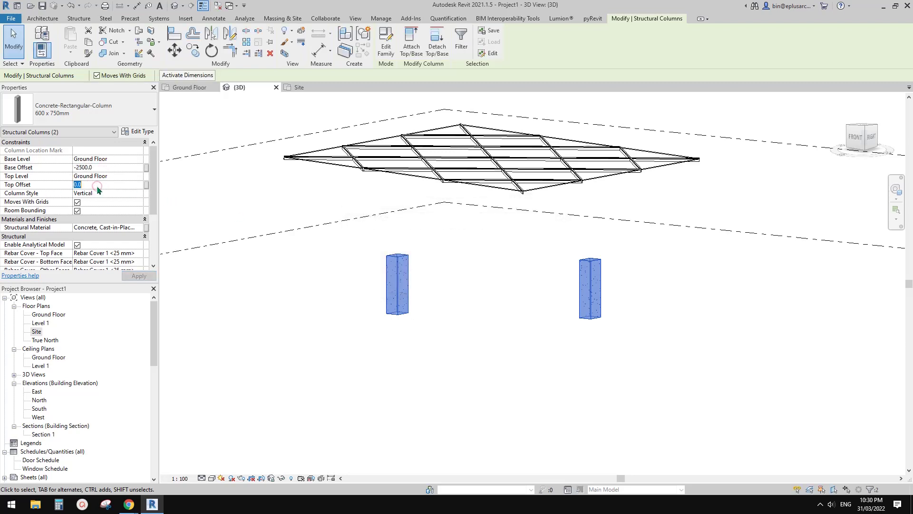
Set both concrete columns' top offset to 1500 and base offset to 0.
text(30)
click(107, 167)
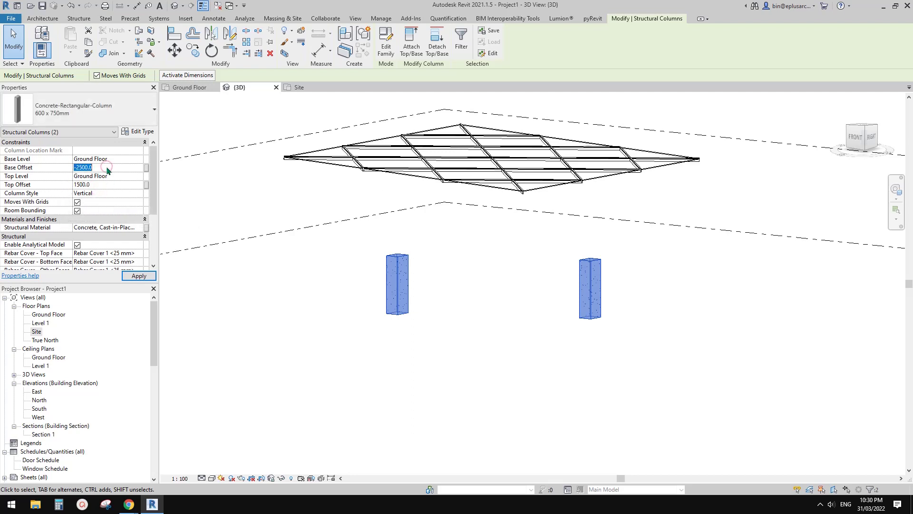
click(521, 255)
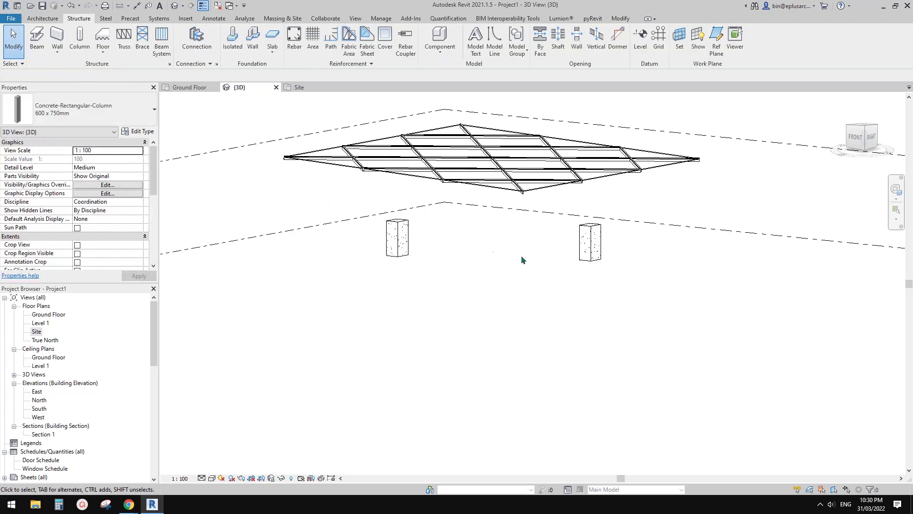
Inspect the two concrete columns' height and position relative to the level lines and the canopy in 3D.
shift+middle_drag(521, 255, 540, 238)
click(595, 249)
shift+middle_drag(411, 258, 407, 228)
scroll(401, 255, up, 1)
key(Escape)
click(391, 238)
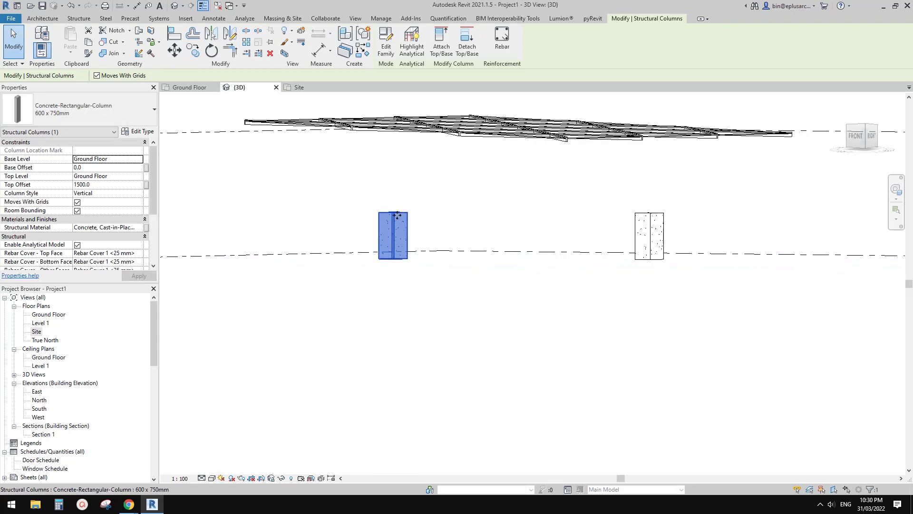
key(Escape)
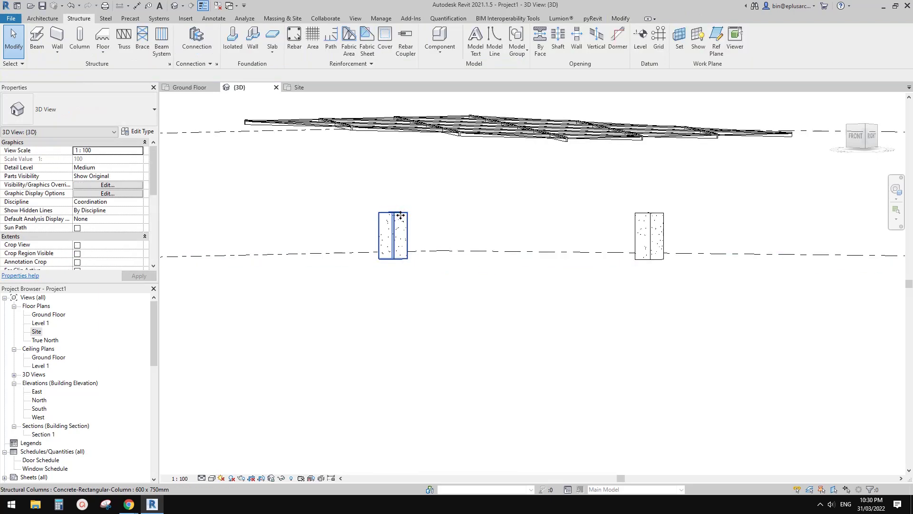
shift+middle_drag(394, 212, 412, 257)
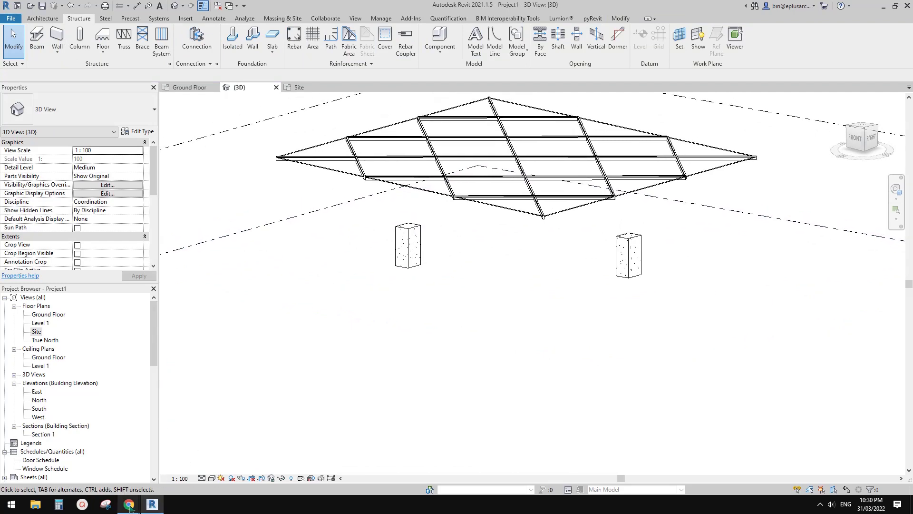
Study how the slanted branches join the column bases in the Caixa Forum photo in Chrome, and return to the Revit 3D view.
mouse_move(130, 508)
click(189, 468)
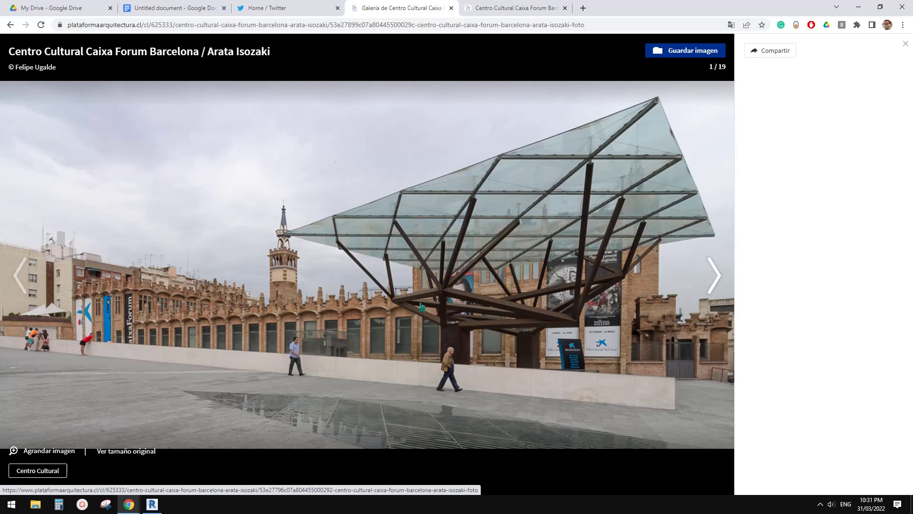
key(alt+Tab)
shift+middle_drag(391, 329, 336, 138)
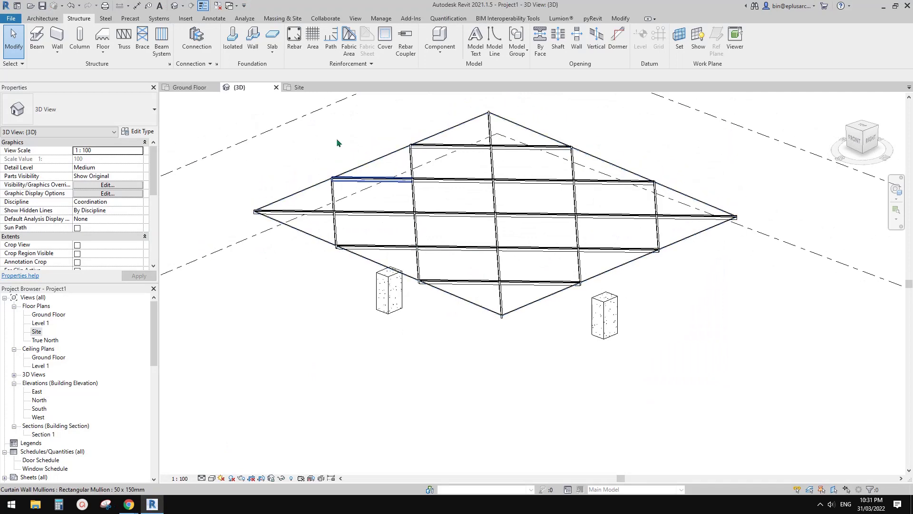
Start placing a structural column and open the CHS-Circular Hollow Sections-Column (AS 1163_C250L0) family from the steel Australian Standard library for loading.
click(79, 38)
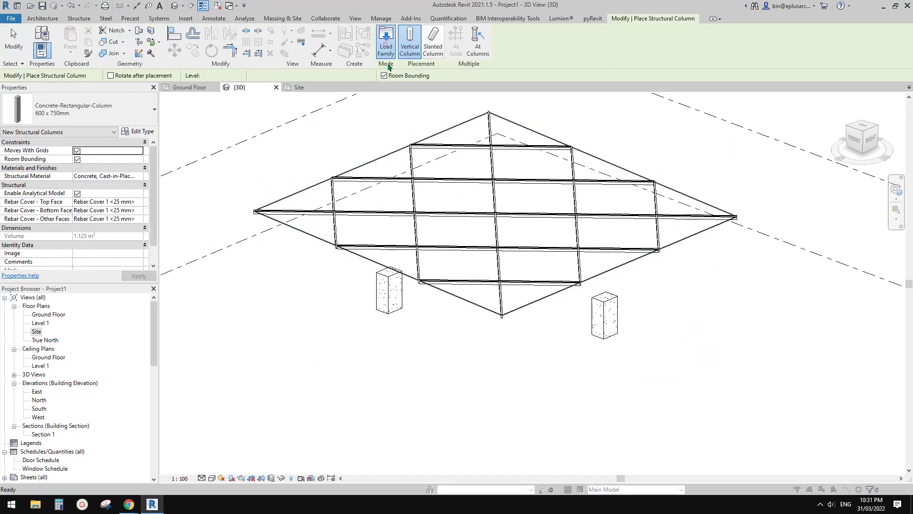
click(386, 46)
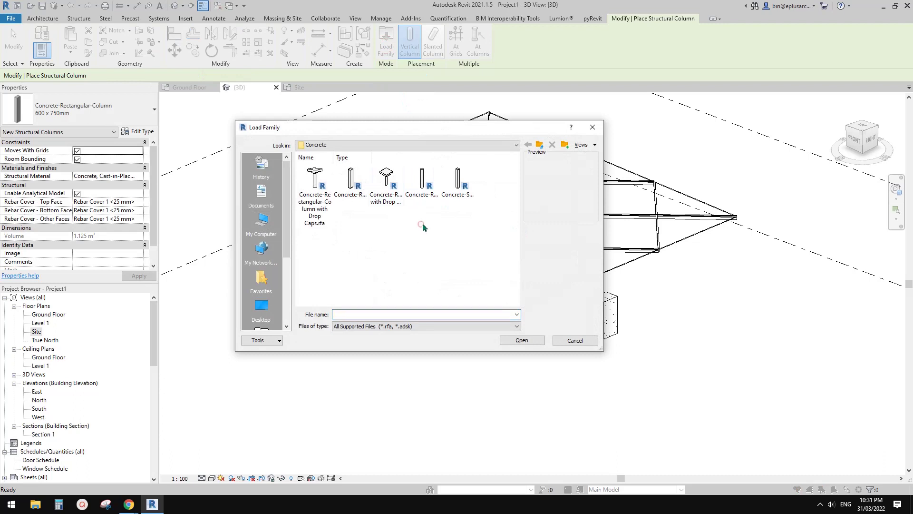
key(BackSpace)
key(BackSpace)
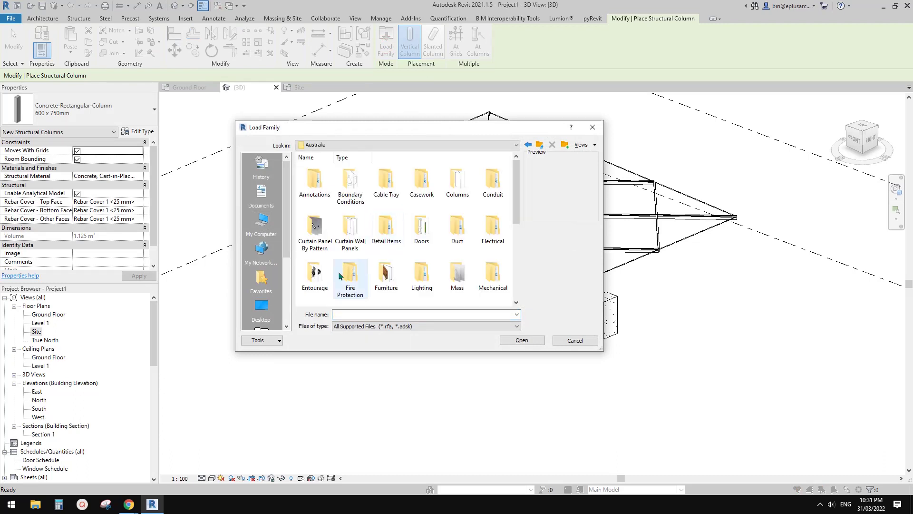
click(528, 145)
double_click(387, 183)
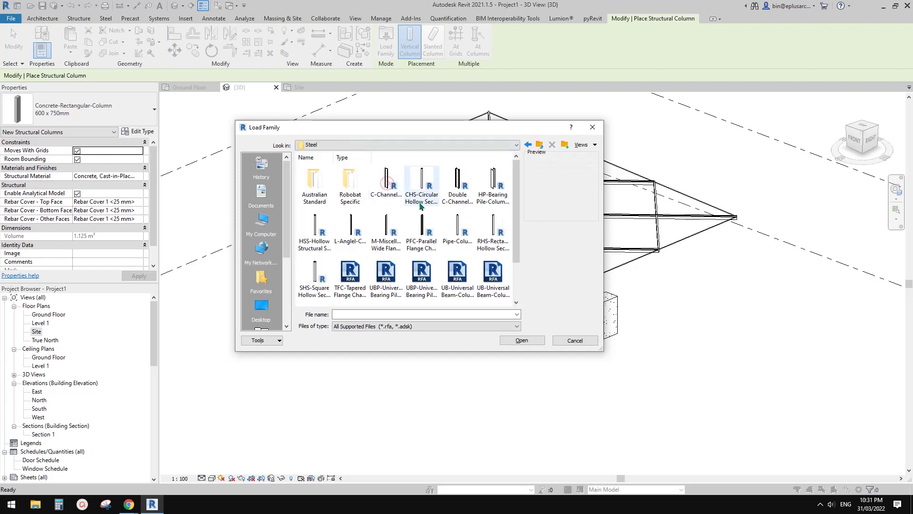
double_click(315, 186)
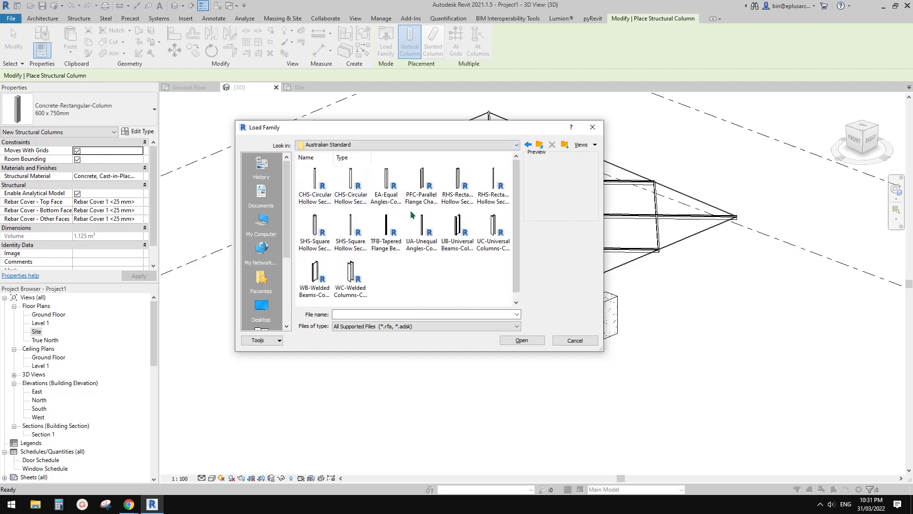
click(321, 195)
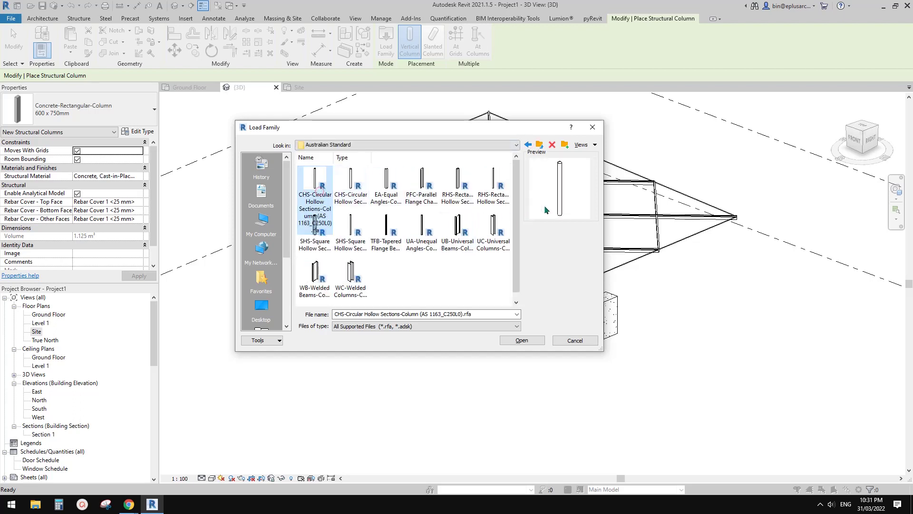
click(342, 188)
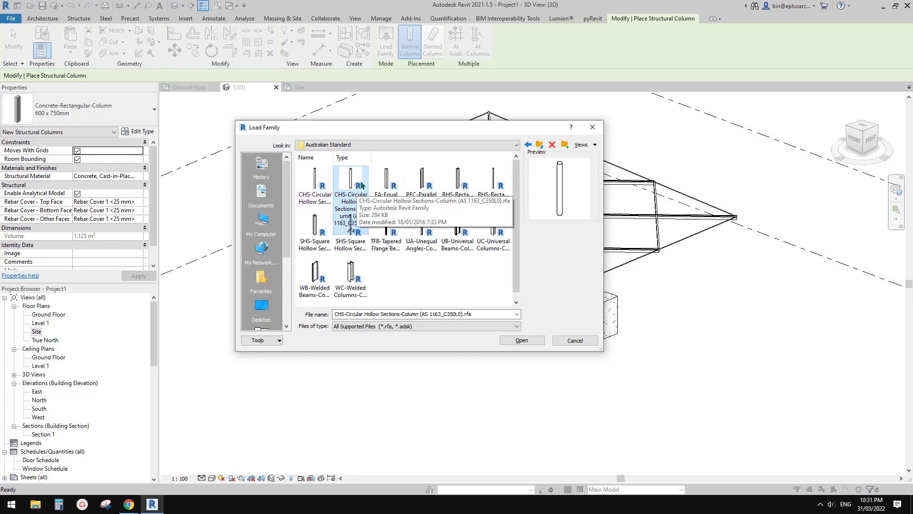
click(310, 193)
double_click(316, 187)
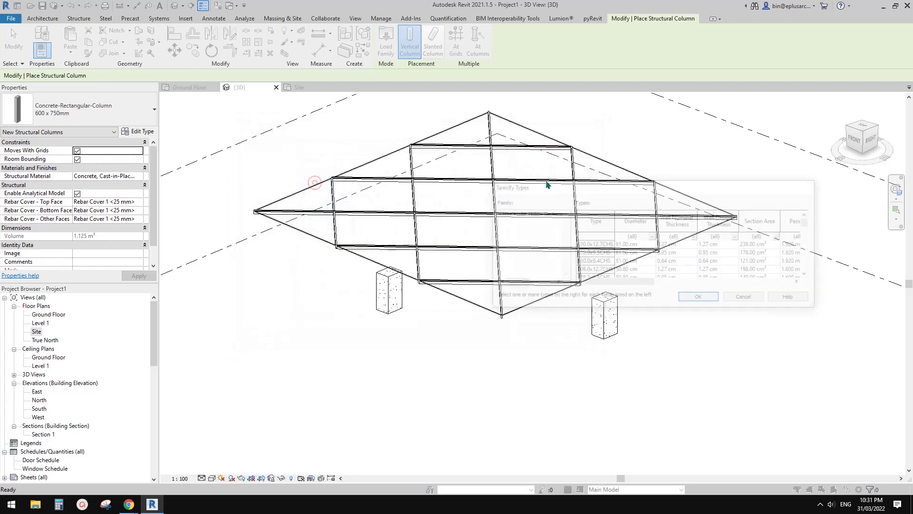
Load the 88.9x5.0CHS type of the circular hollow section column family.
scroll(612, 261, down, 15)
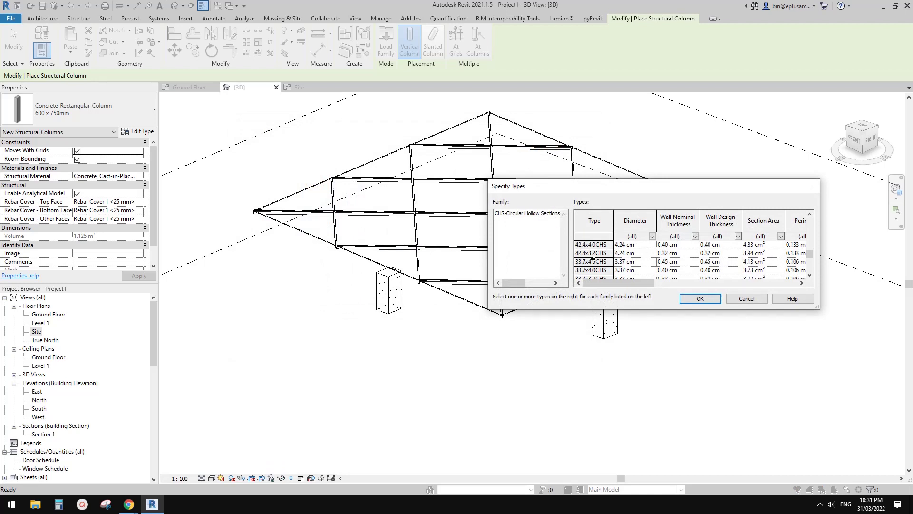
scroll(594, 264, up, 2)
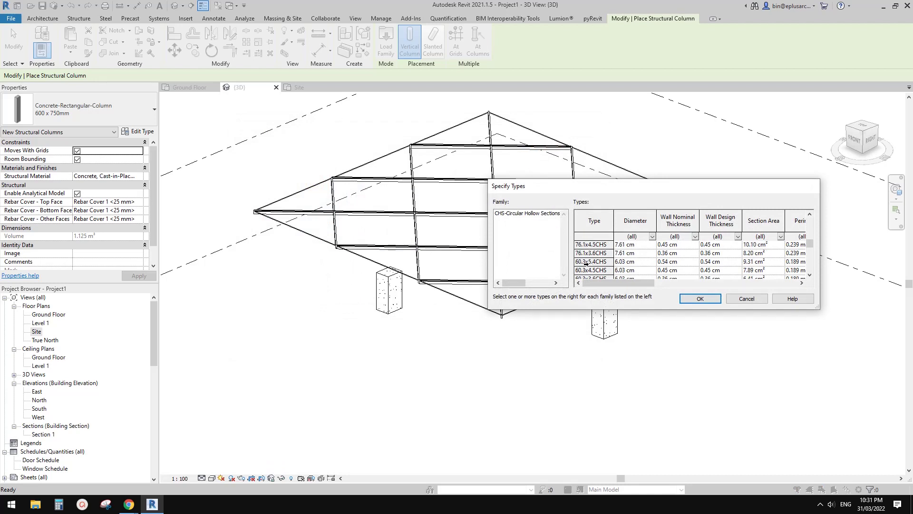
scroll(586, 263, up, 3)
scroll(589, 263, up, 3)
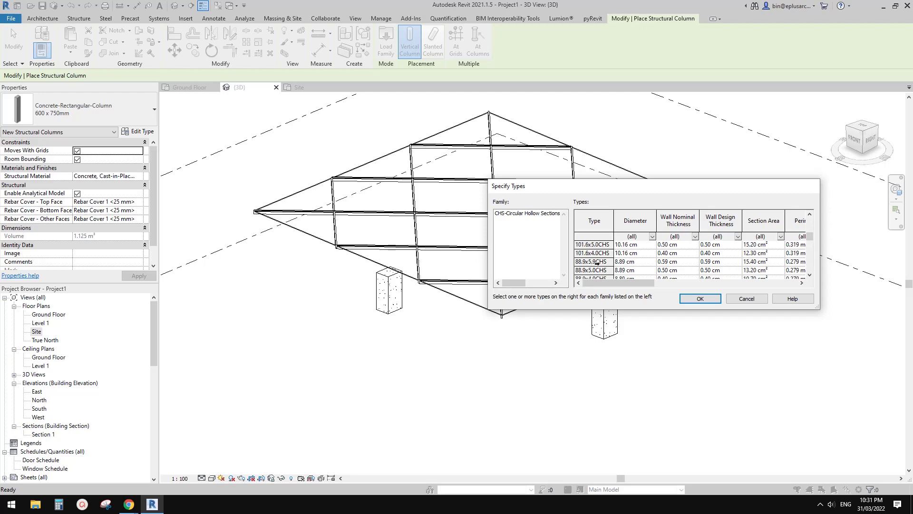
click(594, 270)
click(708, 299)
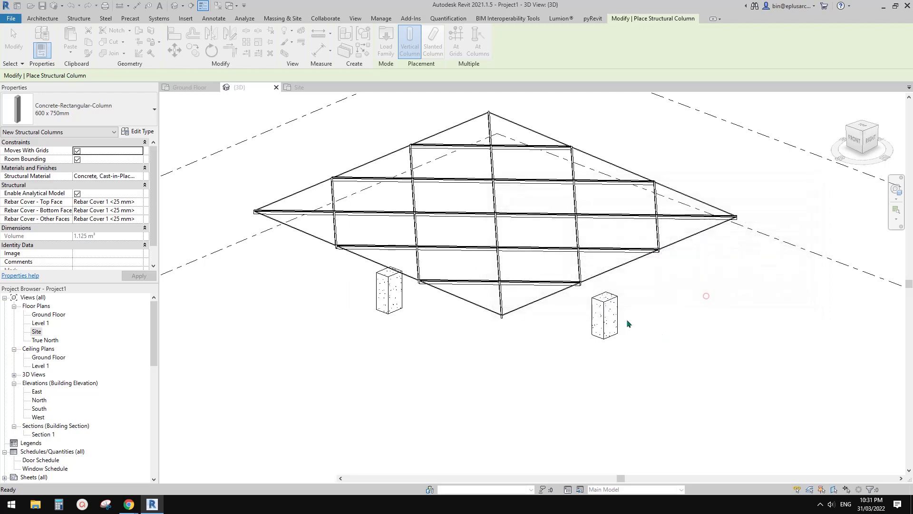
Set the 88.9x5.0CHS column placement to Level 1 and measure the unconnected column by Height instead of Depth.
shift+middle_drag(565, 275, 532, 325)
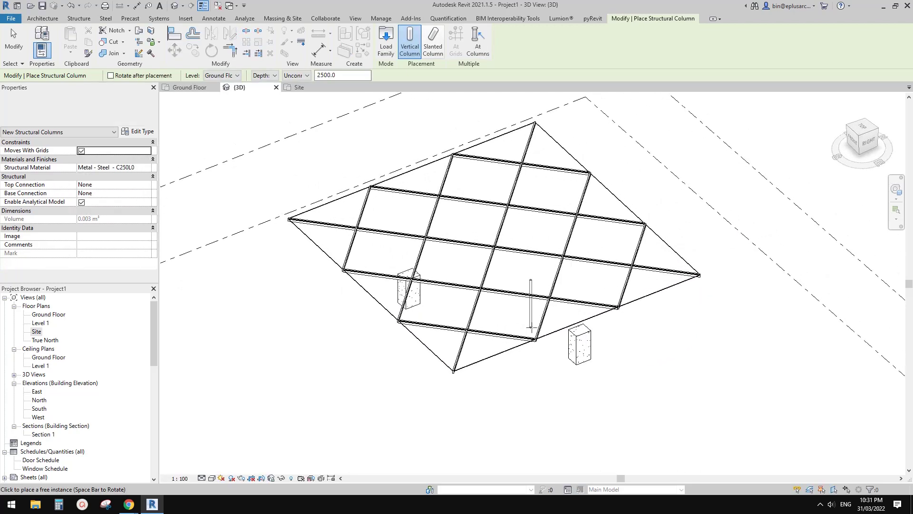
shift+middle_drag(559, 288, 625, 298)
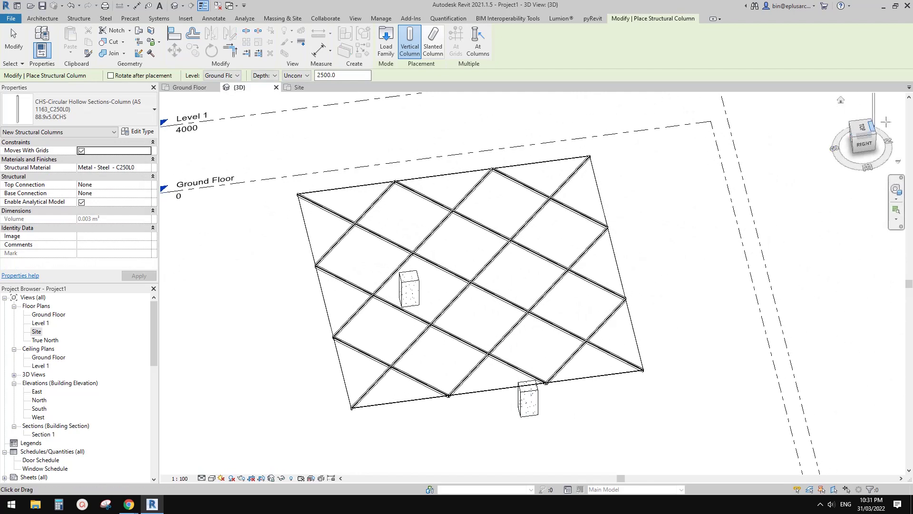
shift+middle_drag(499, 333, 528, 266)
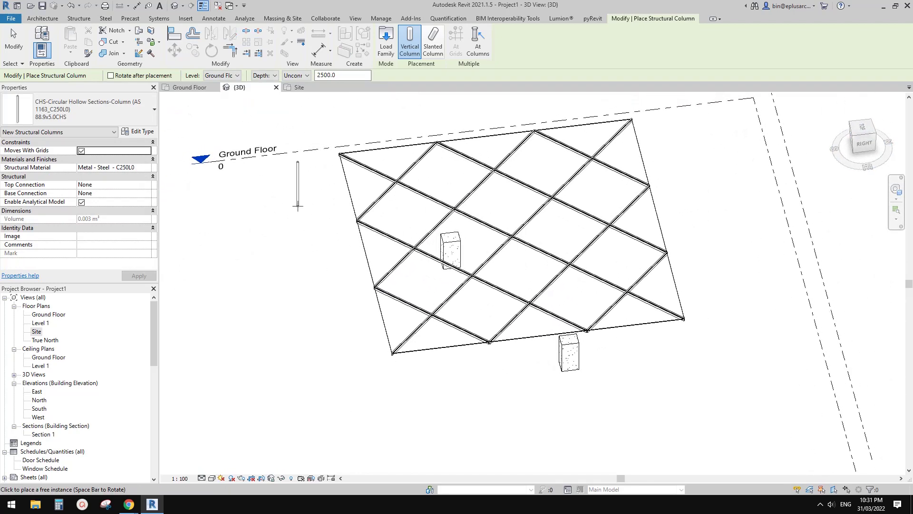
click(233, 76)
click(221, 93)
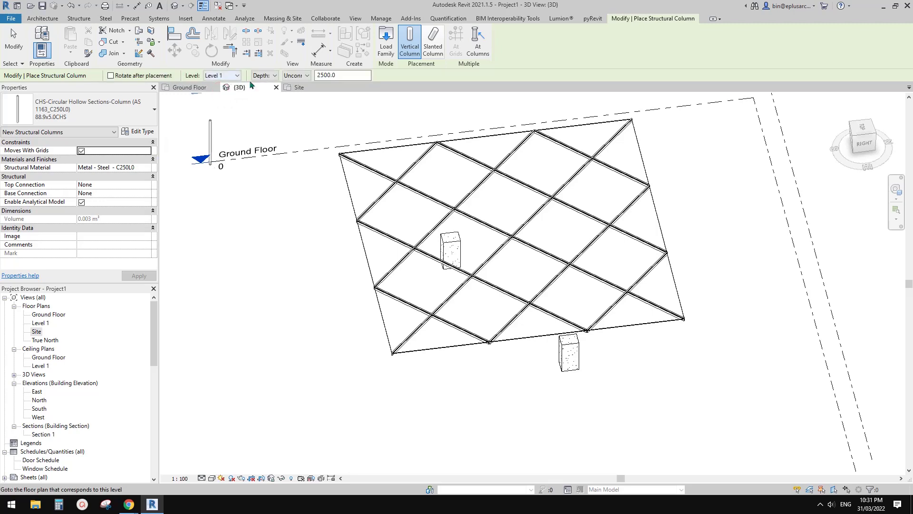
click(265, 75)
click(262, 93)
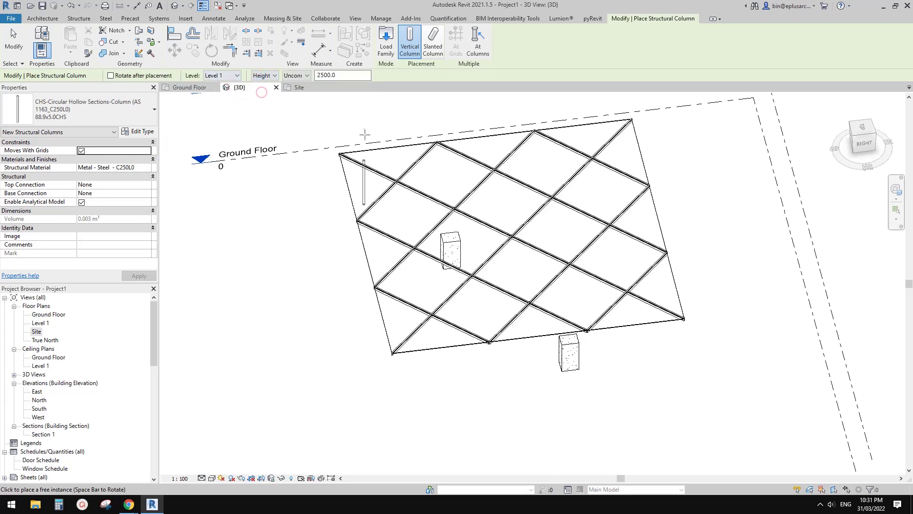
Examine the mullion crossings and the two concrete columns from above in the 3D view, and leave column placement.
shift+middle_drag(376, 285, 397, 236)
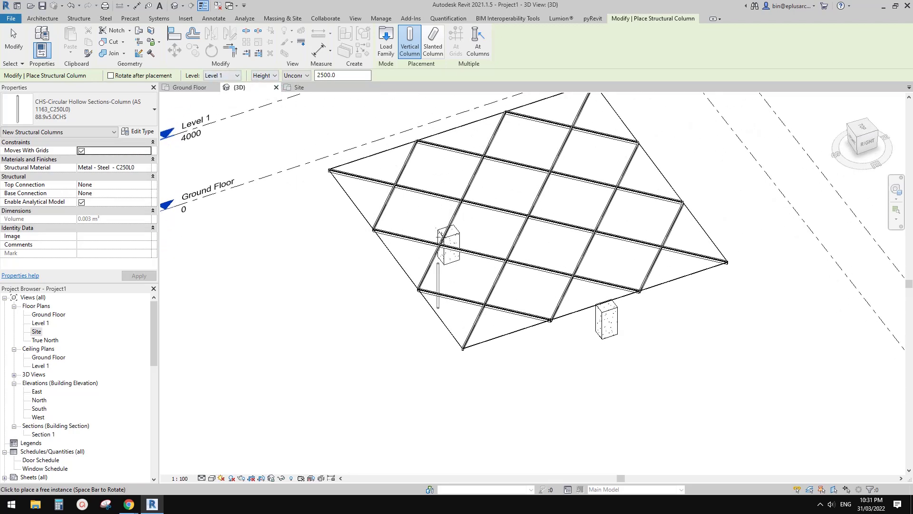
shift+middle_drag(506, 226, 507, 240)
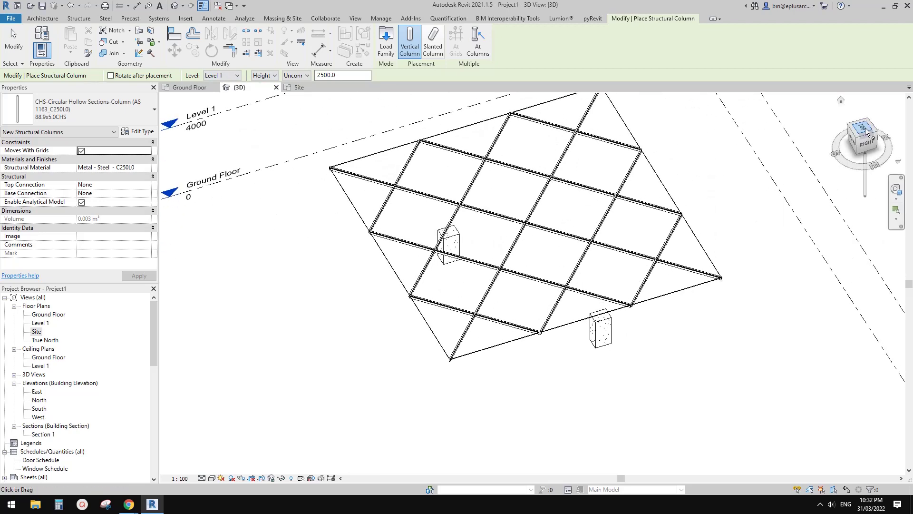
click(865, 133)
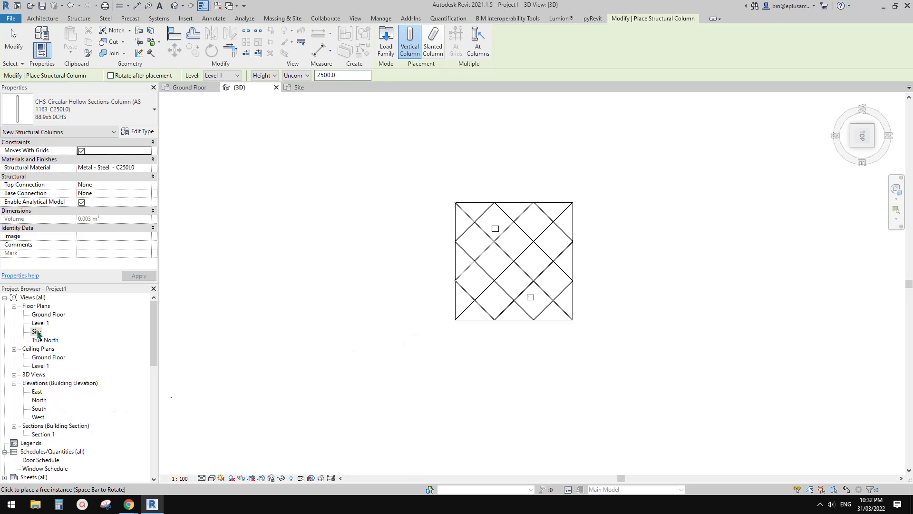
scroll(524, 291, up, 3)
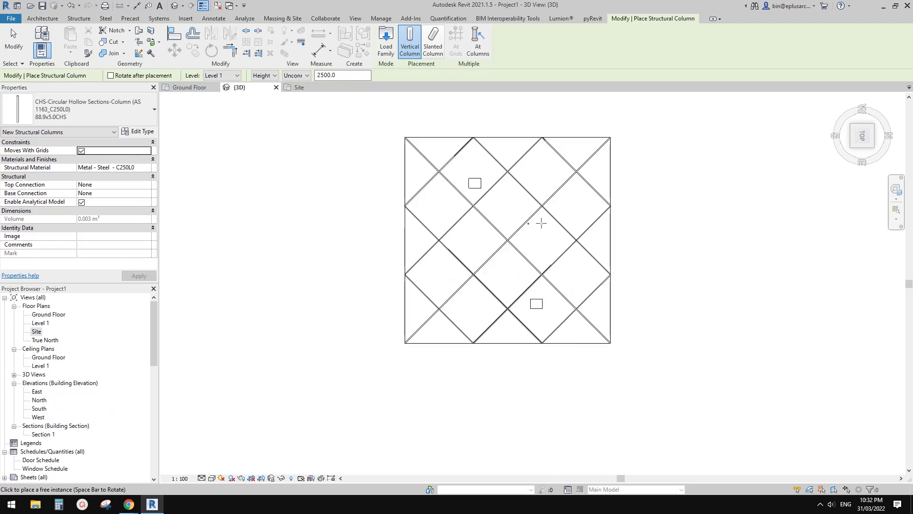
scroll(552, 202, up, 5)
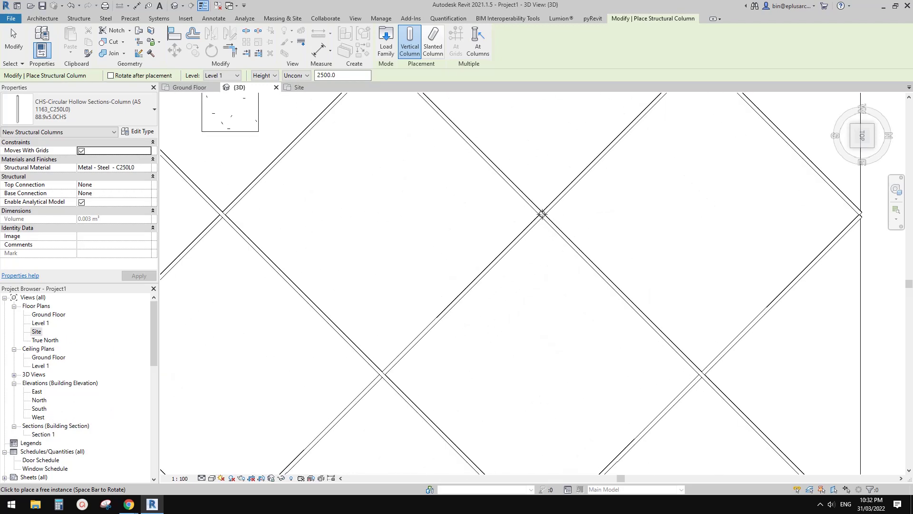
scroll(434, 222, down, 1)
scroll(451, 232, up, 1)
middle_drag(271, 228, 625, 221)
scroll(425, 217, up, 2)
scroll(423, 221, down, 3)
scroll(481, 361, down, 1)
scroll(584, 323, down, 8)
middle_drag(621, 318, 526, 236)
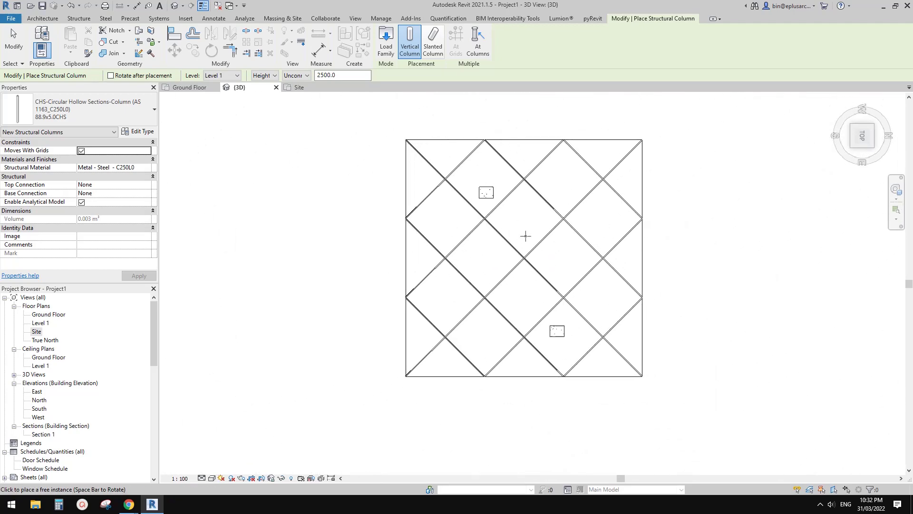
key(Escape)
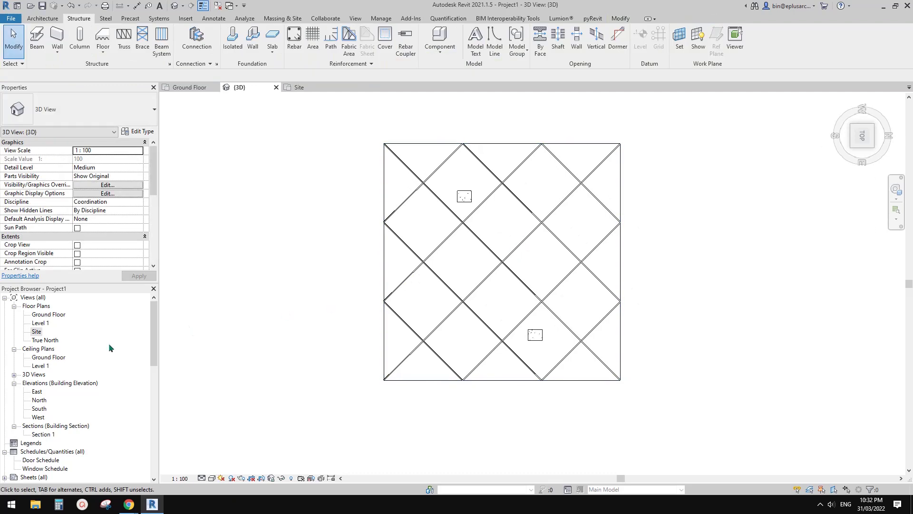
Open the Site floor plan with the sloped glazing roof in view.
double_click(37, 331)
middle_drag(505, 309, 486, 291)
scroll(477, 286, up, 1)
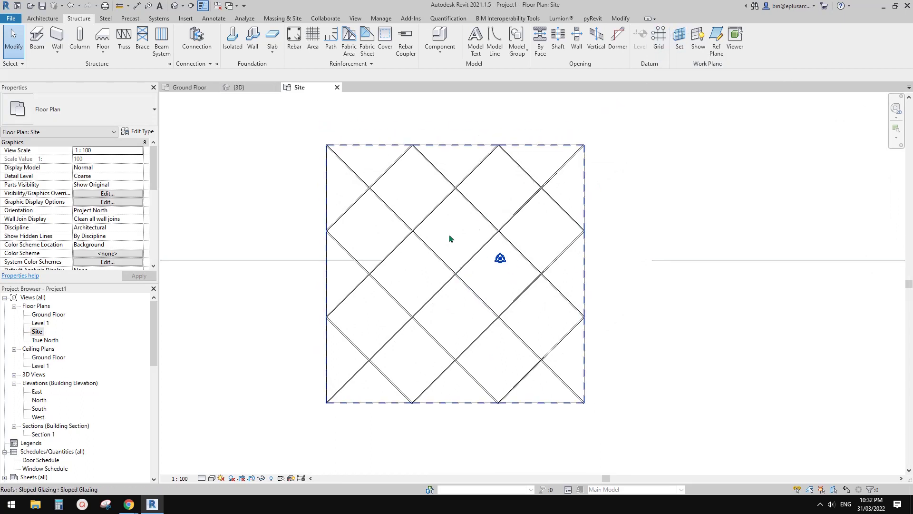
middle_drag(450, 238, 487, 240)
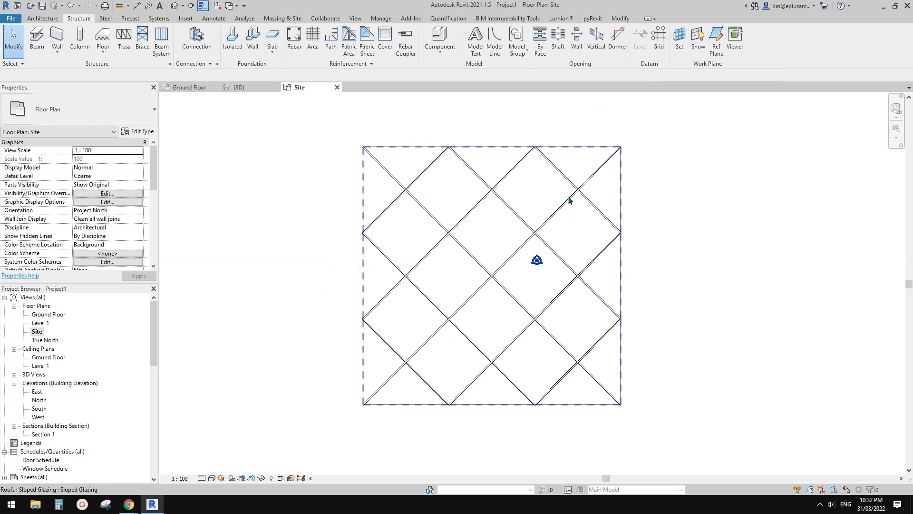
middle_drag(556, 194, 554, 191)
middle_drag(728, 127, 711, 131)
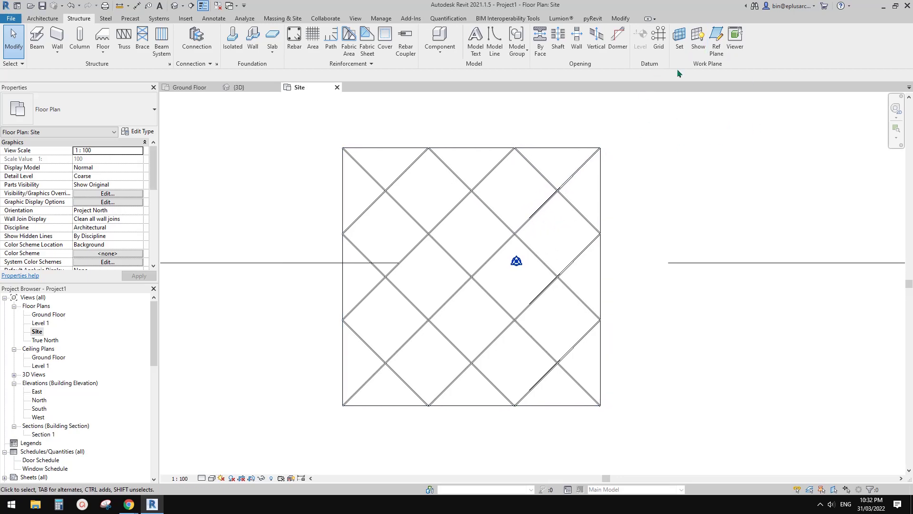
Draw a vertical grid line through the leftmost interior mullion crossings and extend both ends beyond the roof edges.
click(660, 45)
scroll(387, 267, up, 5)
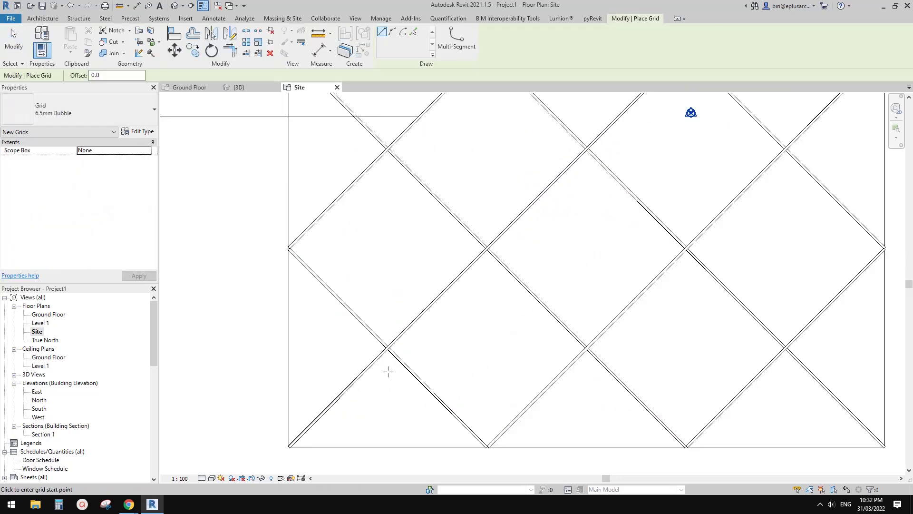
click(395, 350)
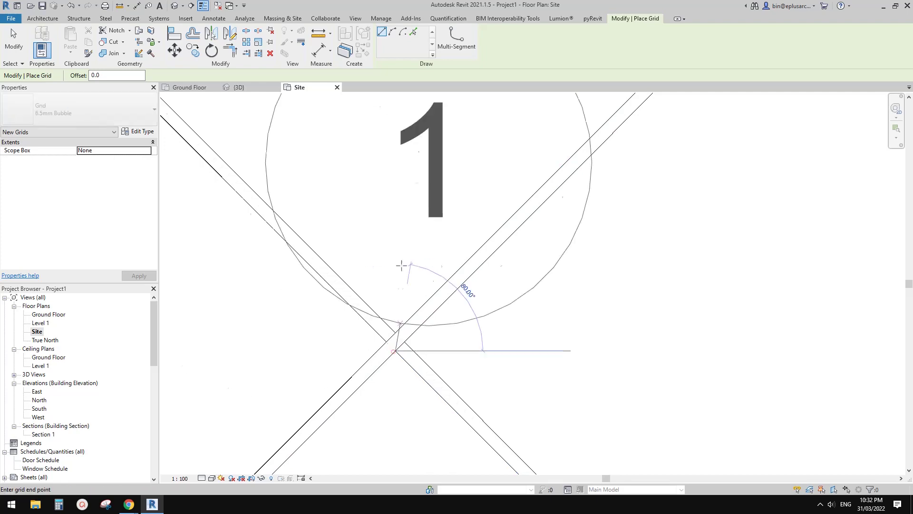
scroll(394, 351, down, 4)
scroll(394, 322, down, 3)
click(391, 217)
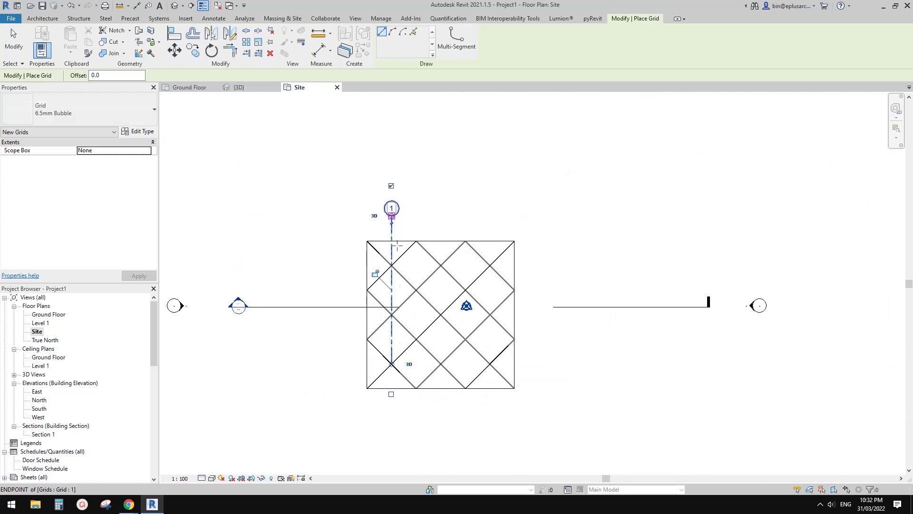
key(Escape)
click(393, 233)
drag(392, 366, 393, 421)
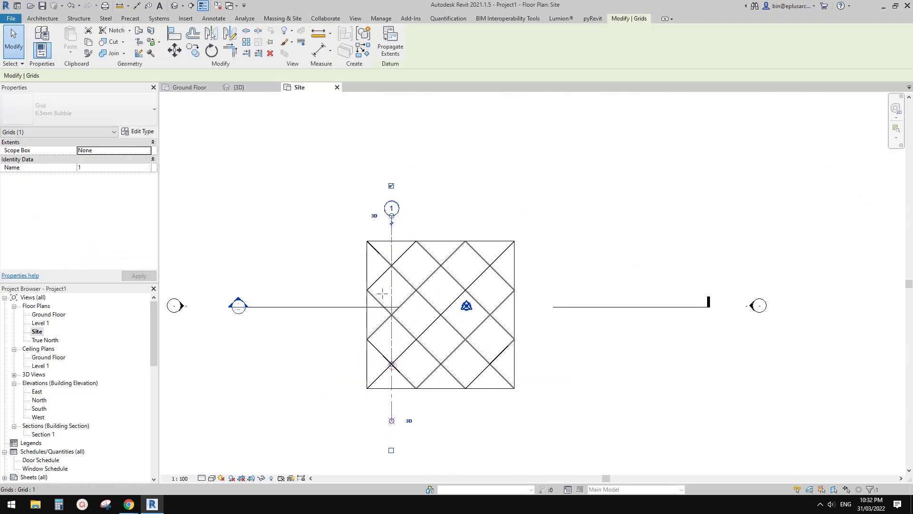
Copy grid line 1 horizontally from its mullion crossing to the next crossing in the same row.
scroll(384, 283, up, 2)
key(c)
key(o)
scroll(397, 262, up, 6)
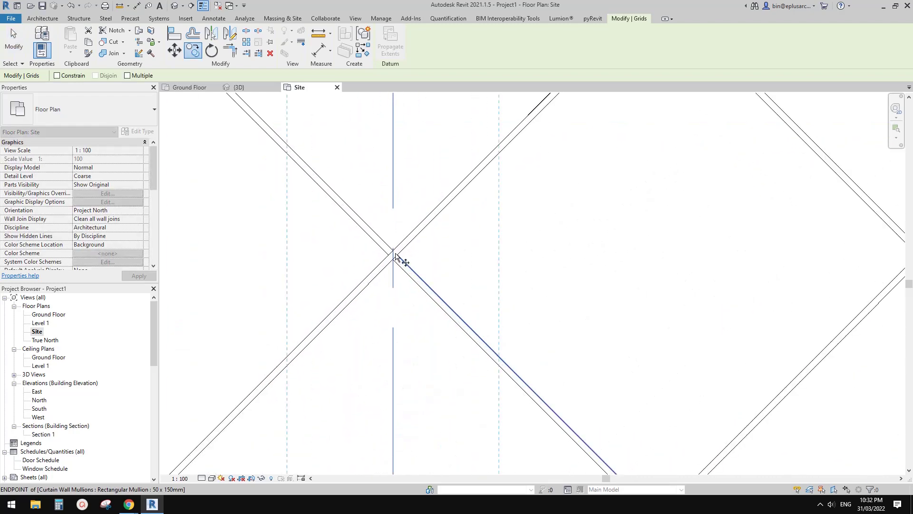
click(394, 260)
scroll(392, 281, down, 4)
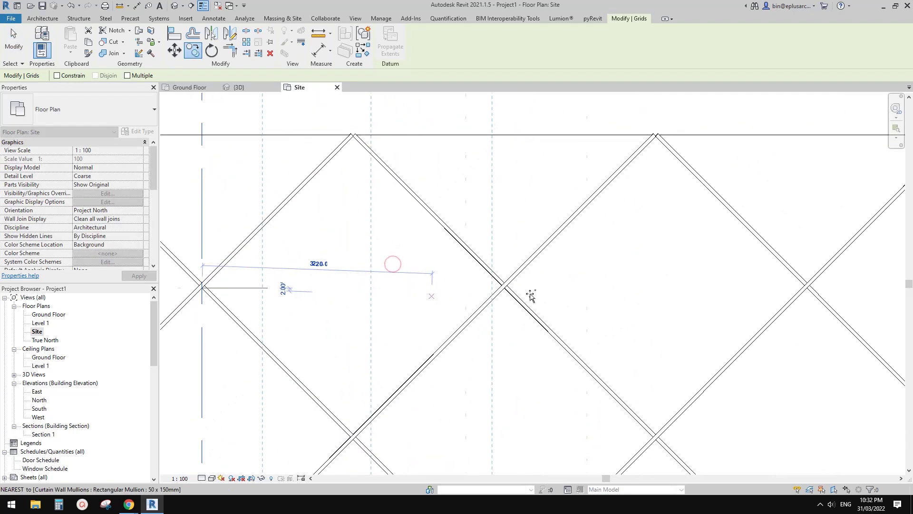
scroll(498, 292, up, 3)
click(490, 286)
scroll(486, 286, down, 1)
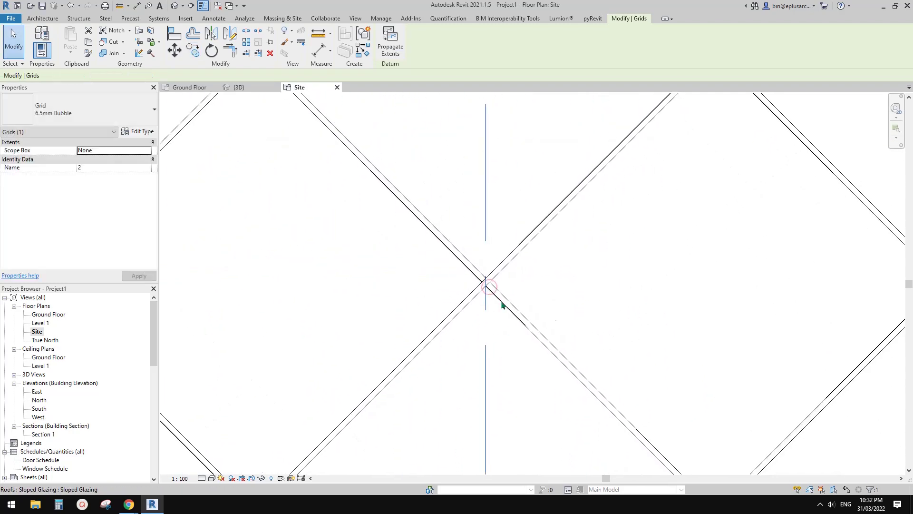
Copy grid line 2 to the next mullion crossing in the row, with multiple copies enabled.
key(c)
key(o)
click(486, 285)
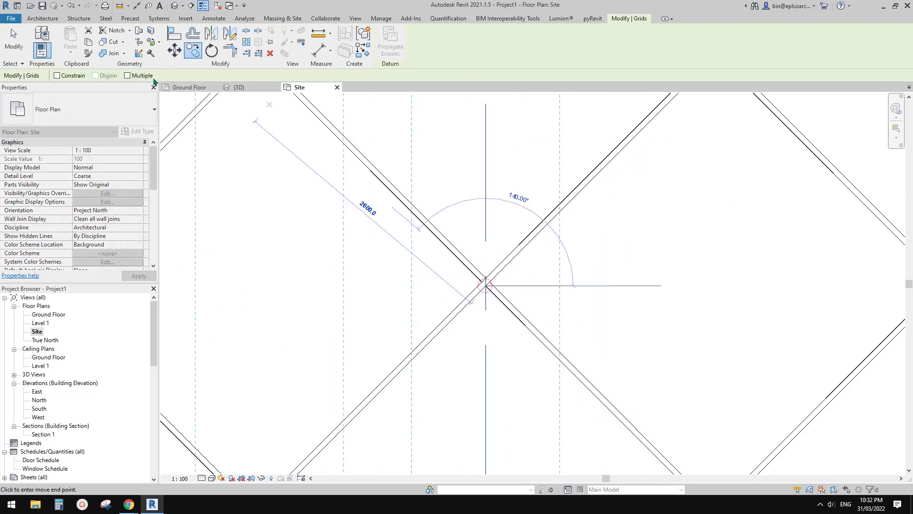
middle_drag(604, 247, 404, 235)
scroll(689, 273, up, 1)
click(765, 278)
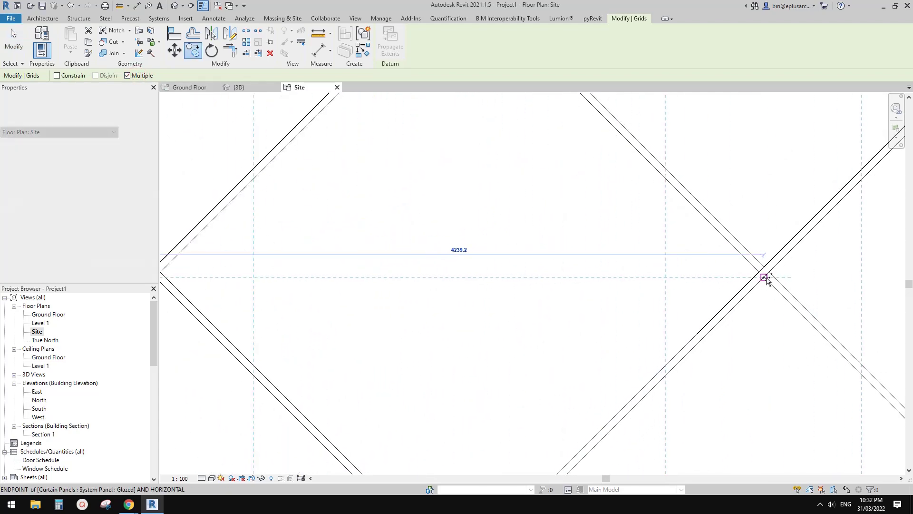
Place another grid line copy at the mullion crossing midway between grid lines 2 and 3 and end the copying.
scroll(666, 284, down, 3)
middle_drag(656, 288, 686, 224)
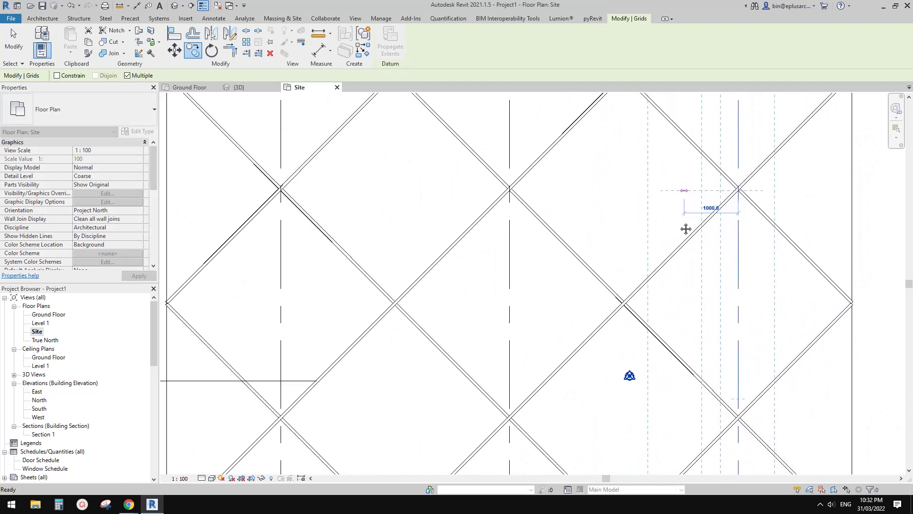
scroll(631, 309, up, 2)
scroll(616, 292, up, 2)
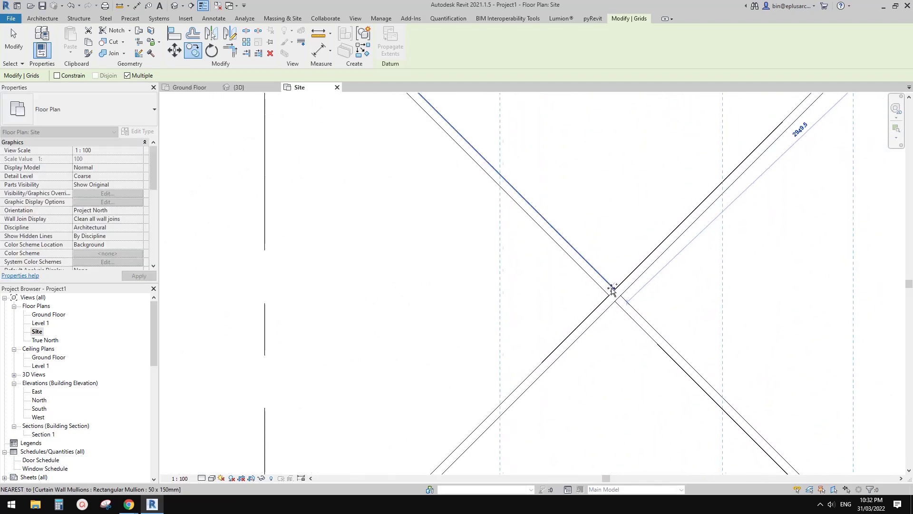
click(621, 296)
key(Escape)
key(Escape)
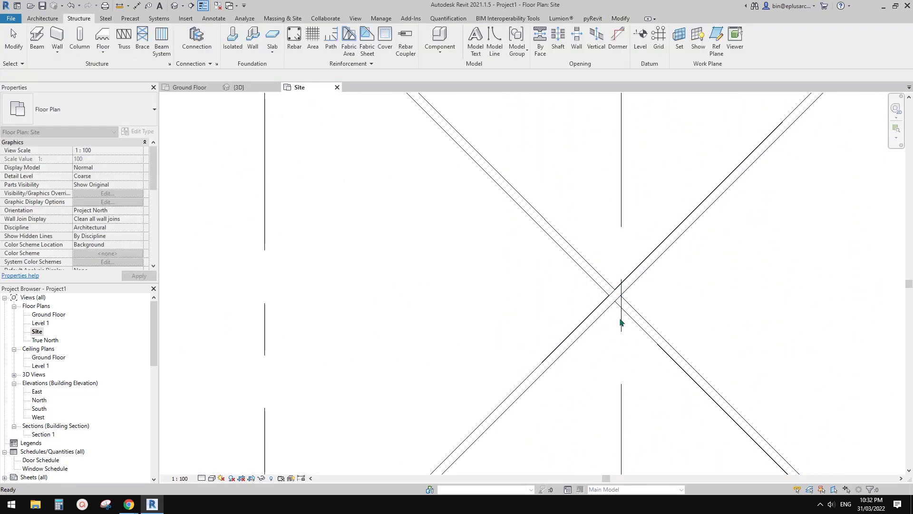
Move grid line 4 so that it passes through the centre of its mullion crossing.
scroll(623, 223, down, 3)
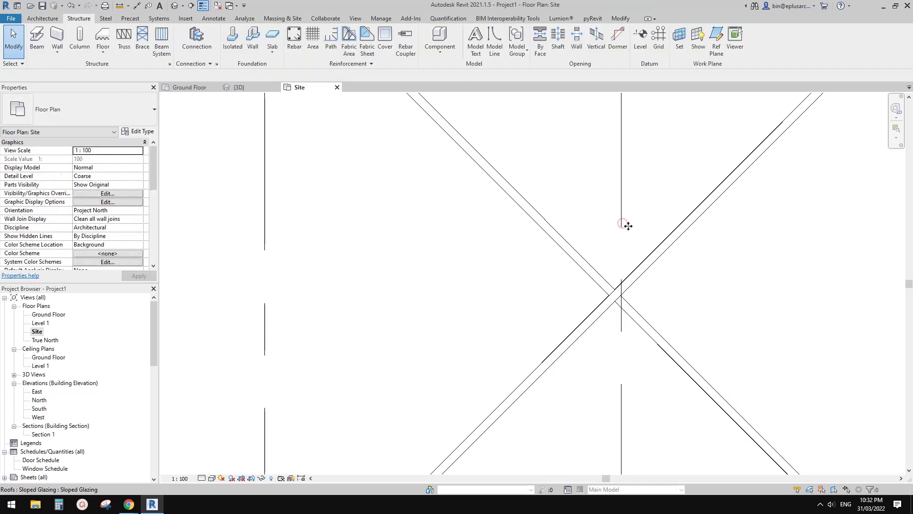
click(625, 219)
scroll(625, 219, up, 2)
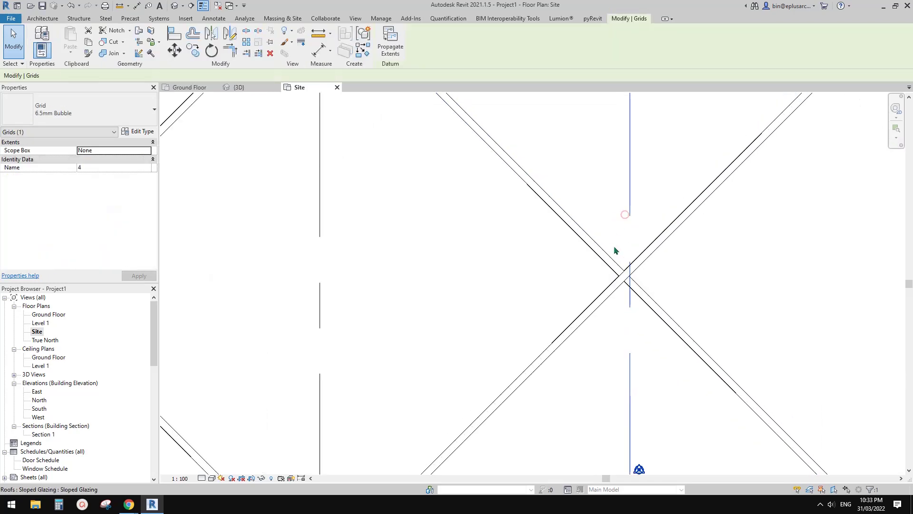
key(m)
key(v)
click(634, 219)
scroll(632, 273, up, 3)
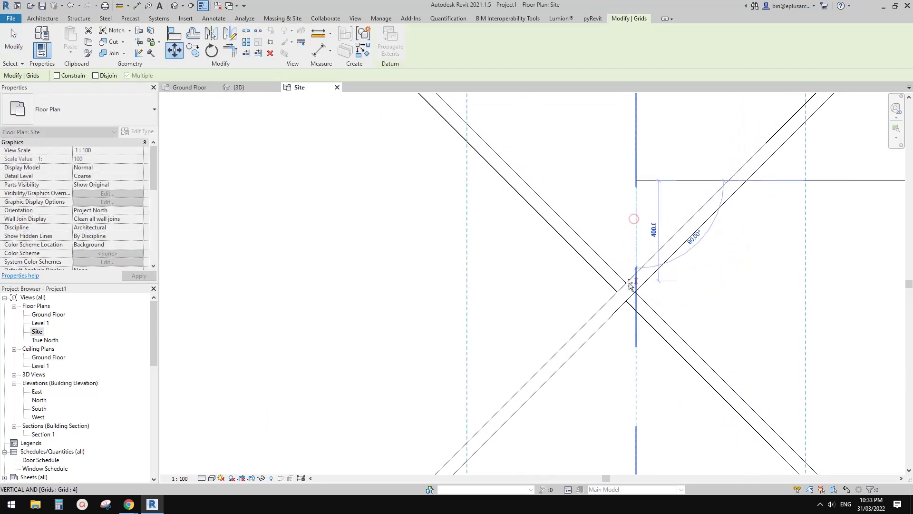
click(625, 282)
scroll(625, 283, down, 3)
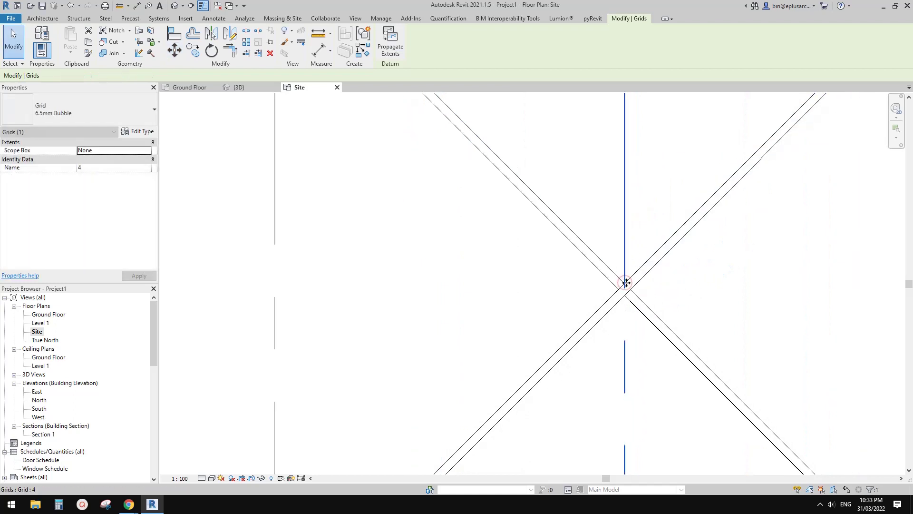
scroll(625, 290, up, 2)
scroll(623, 292, down, 1)
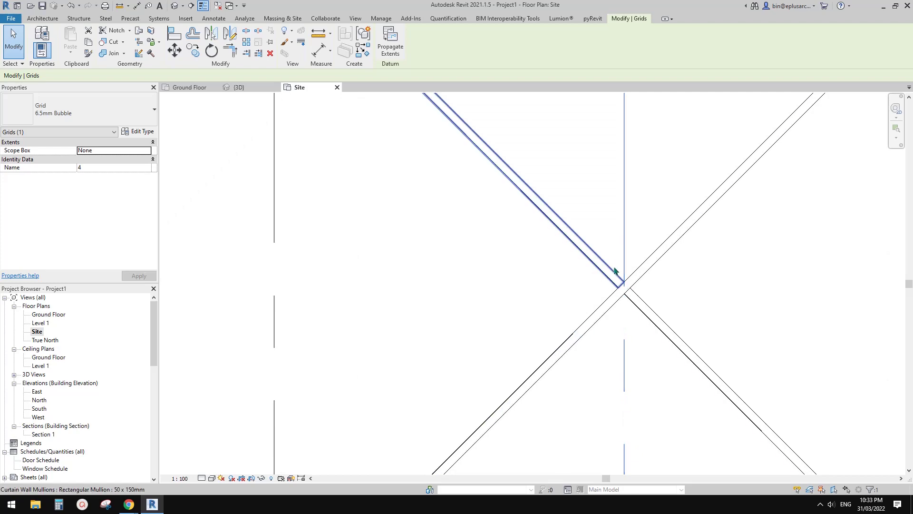
scroll(591, 289, down, 3)
key(Escape)
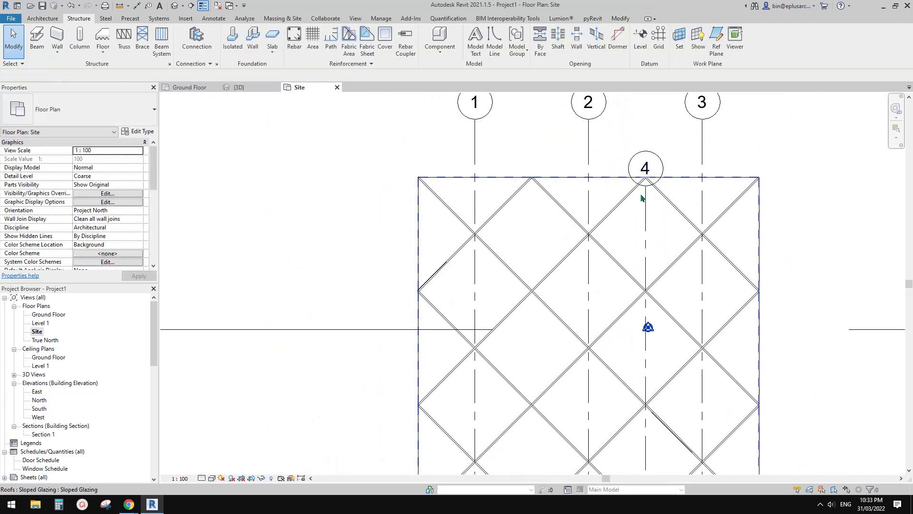
Copy grid line 4 across by the spacing between grid lines 3 and 2, onto the mullion crossings between grids 1 and 2.
click(646, 215)
key(Escape)
key(Tab)
click(647, 215)
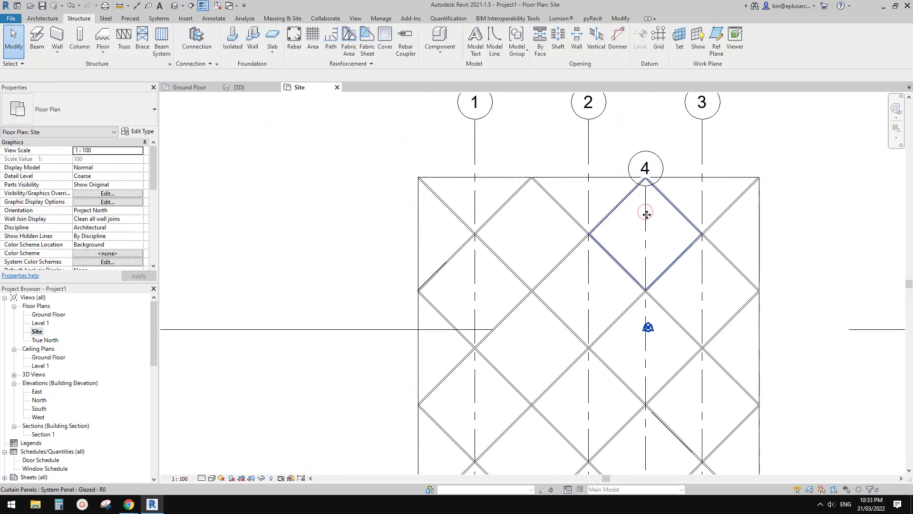
key(Tab)
click(647, 214)
key(c)
key(o)
click(702, 137)
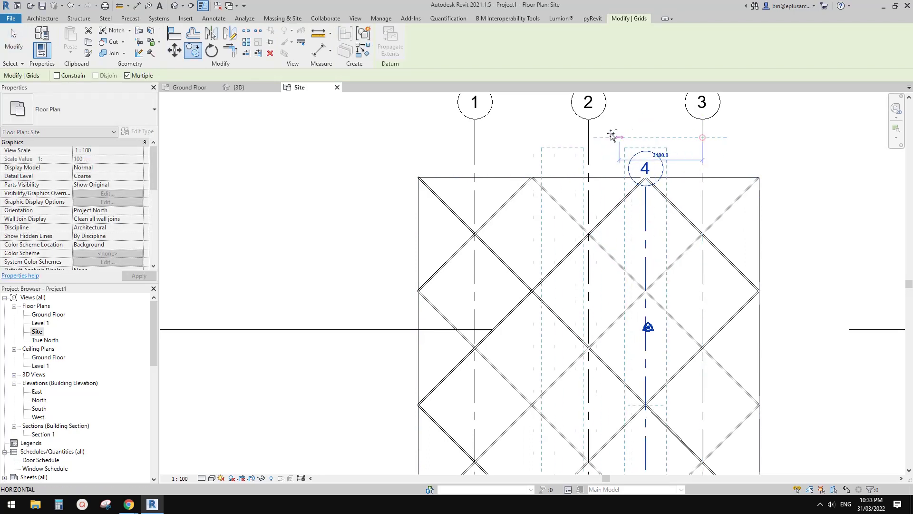
click(589, 137)
scroll(548, 285, down, 3)
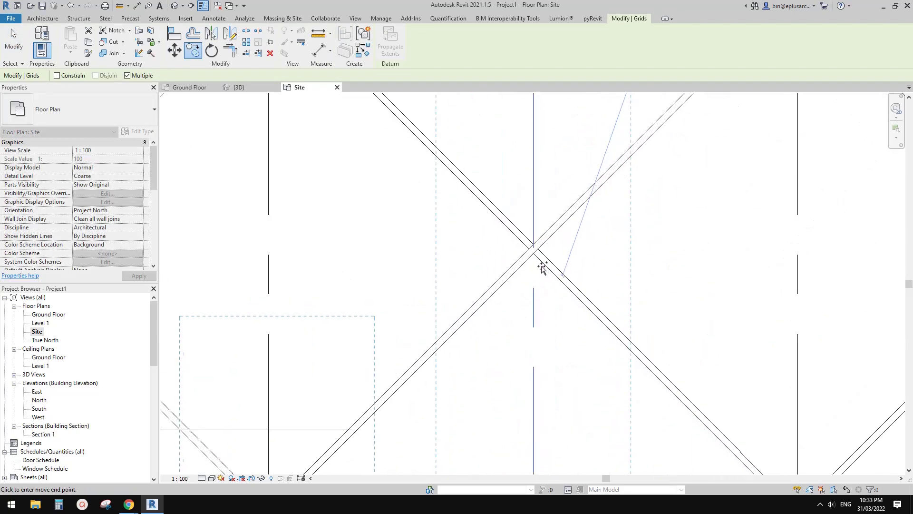
scroll(553, 277, down, 5)
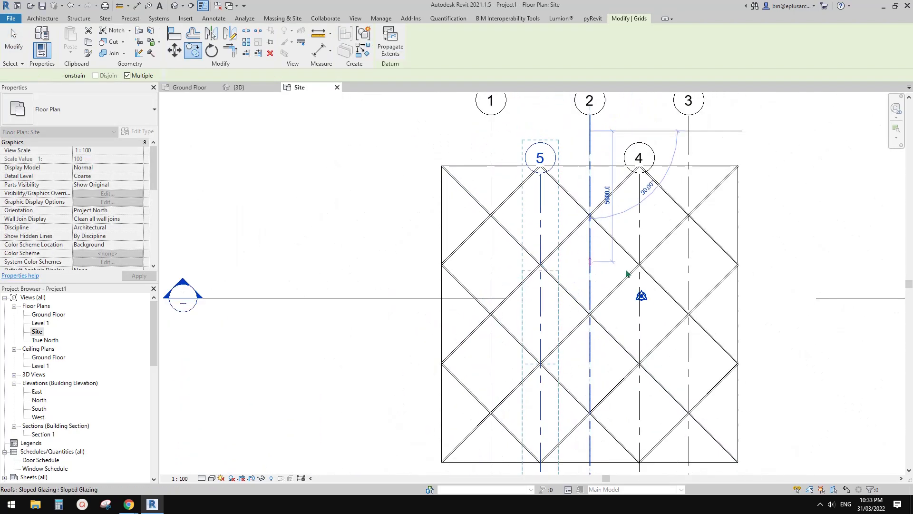
key(Escape)
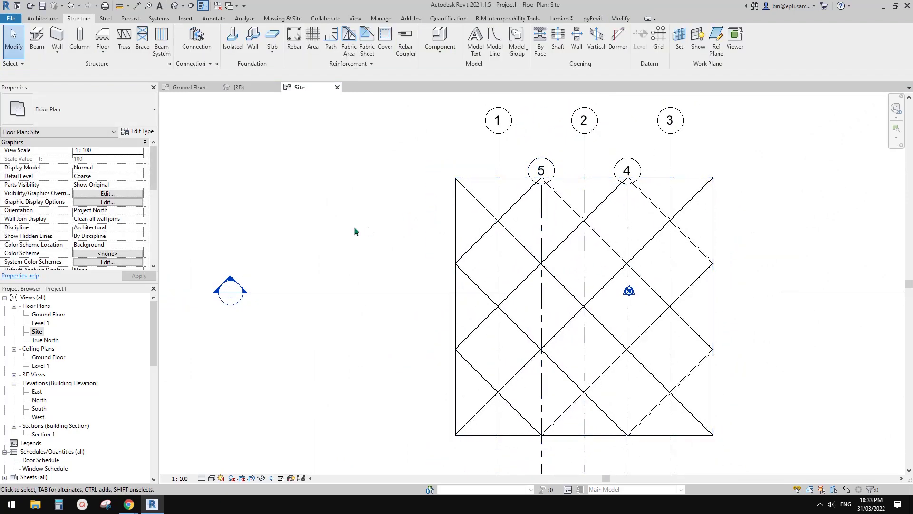
Draw a horizontal grid line from the uppermost mullion crossing on grid 1 to beyond the roof's right edge.
scroll(534, 217, up, 2)
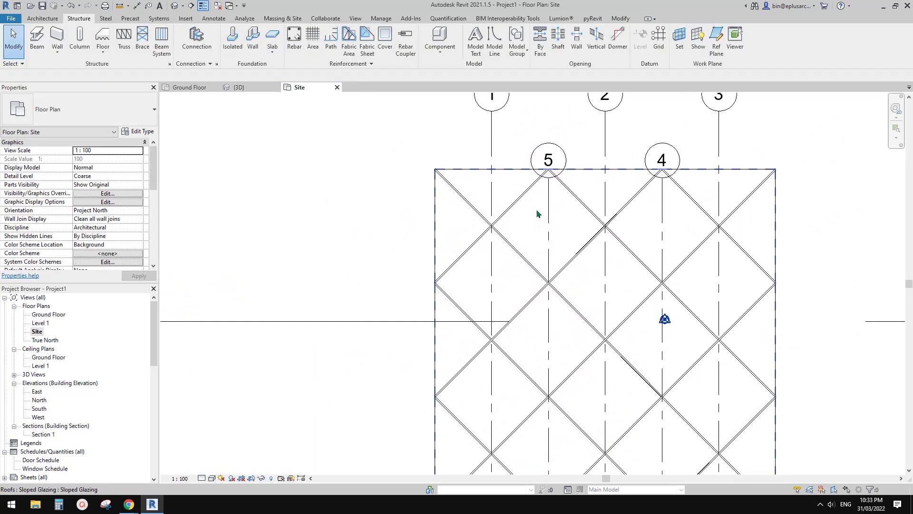
click(493, 140)
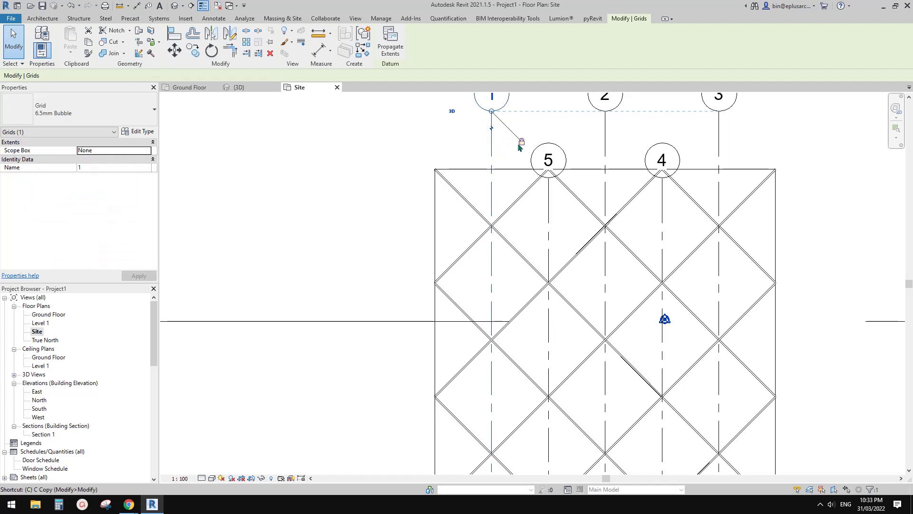
key(g)
key(r)
scroll(498, 224, up, 6)
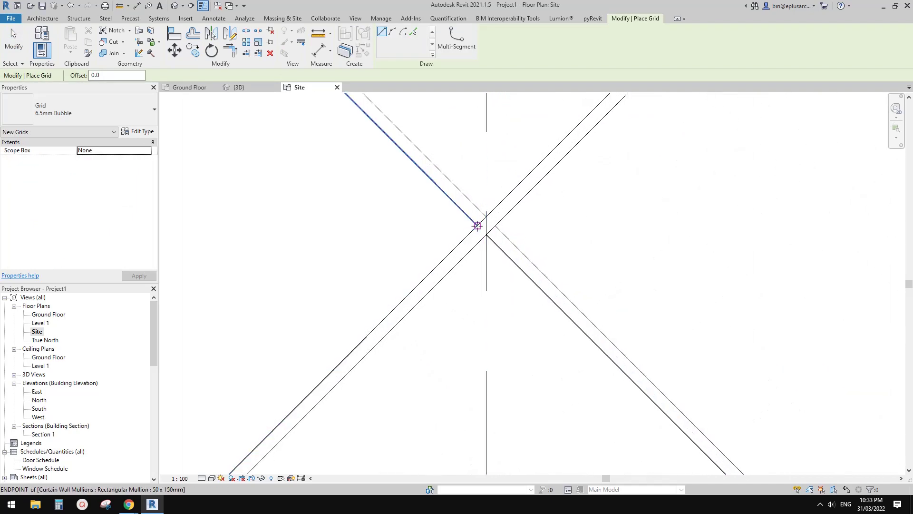
click(484, 224)
scroll(480, 226, down, 6)
scroll(478, 234, down, 3)
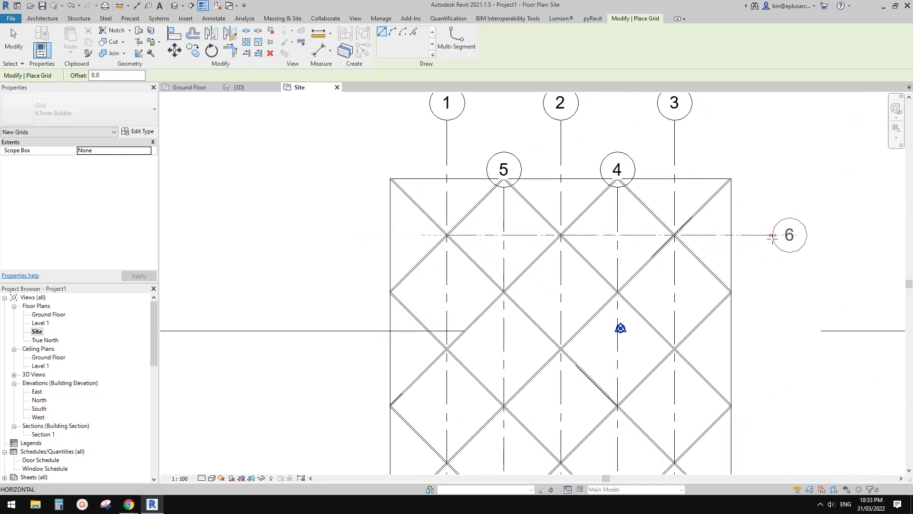
click(772, 234)
key(Escape)
Extend the left end of the horizontal grid line past the roof's left edge.
click(756, 239)
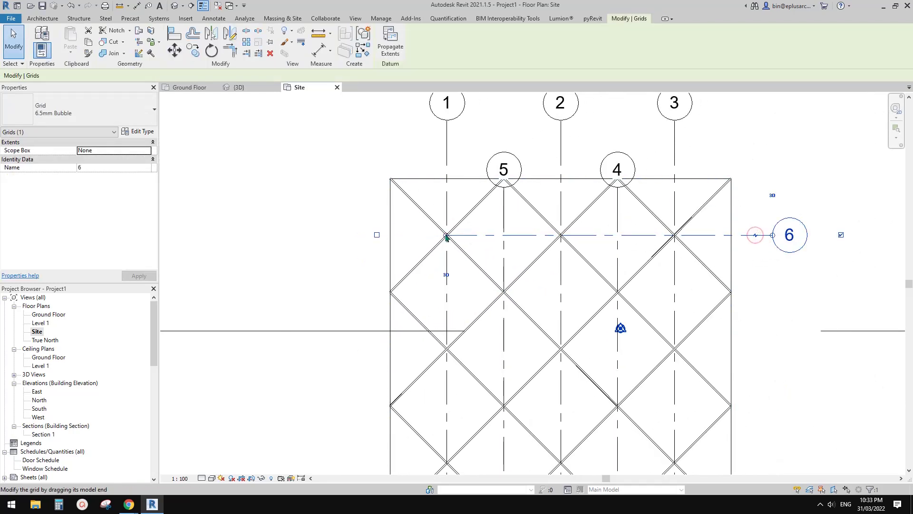
drag(346, 239, 345, 238)
click(325, 239)
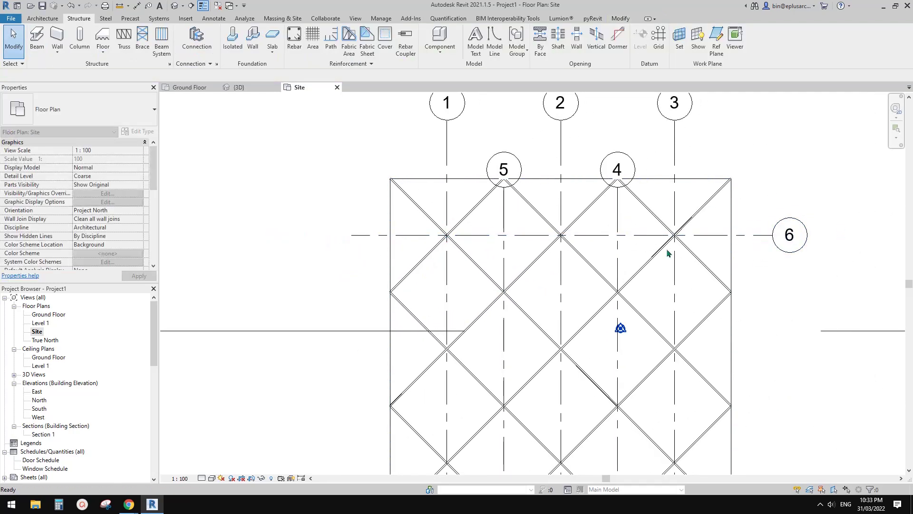
Copy grid line 6 down from its intersection with grid 4 to the next row of mullion crossings.
click(753, 237)
key(c)
key(o)
scroll(618, 236, up, 5)
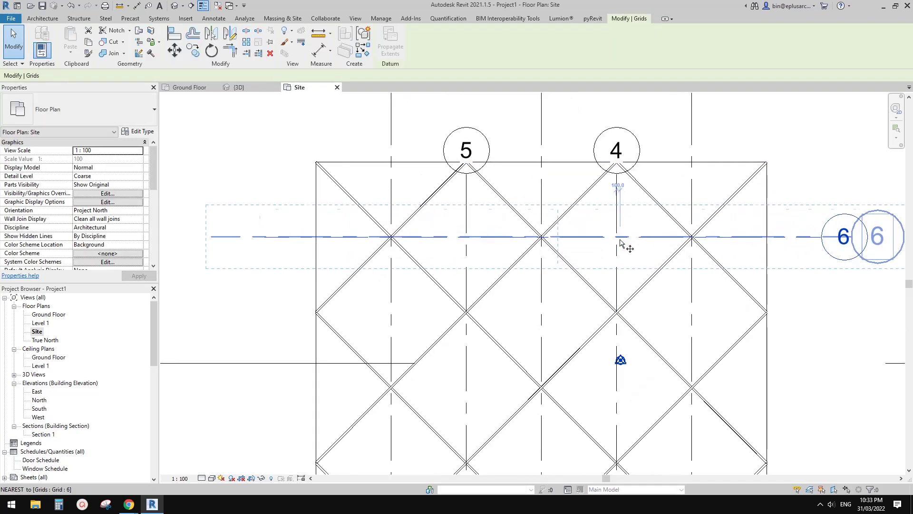
click(614, 235)
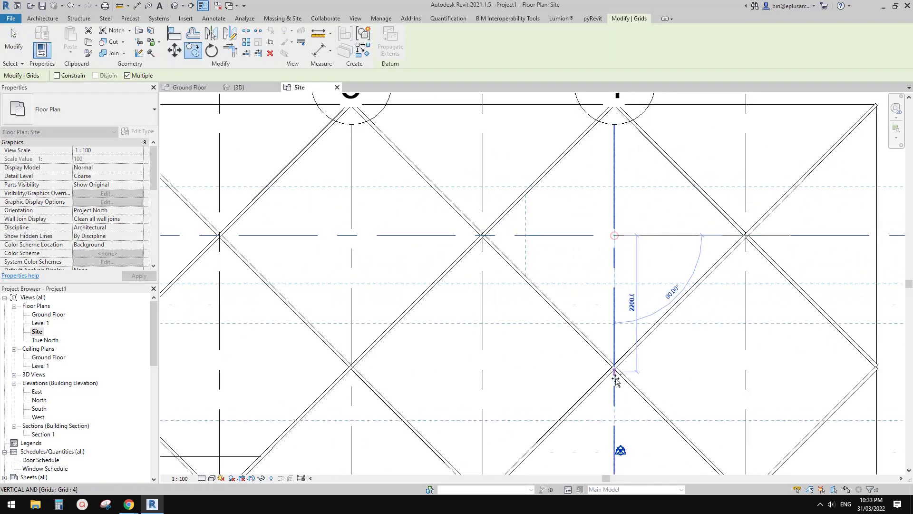
scroll(612, 357, up, 4)
scroll(606, 350, up, 3)
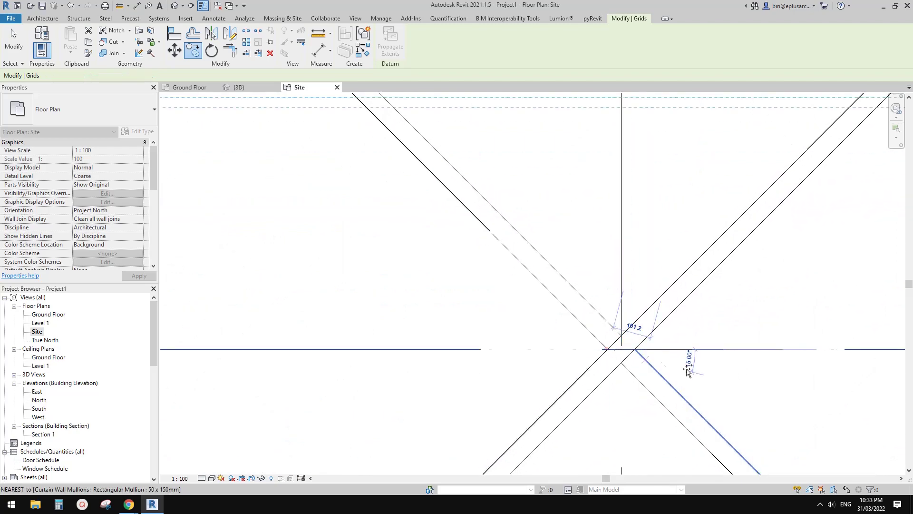
scroll(638, 354, down, 7)
scroll(638, 357, down, 3)
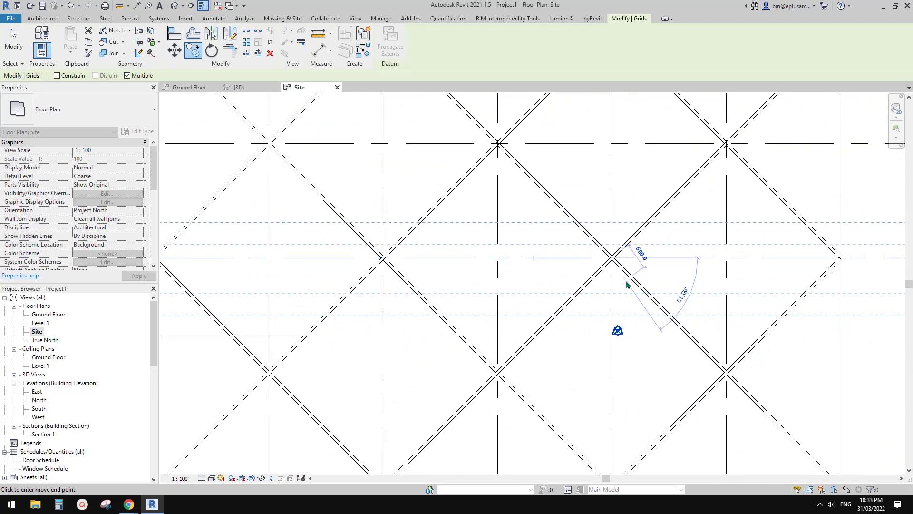
key(Escape)
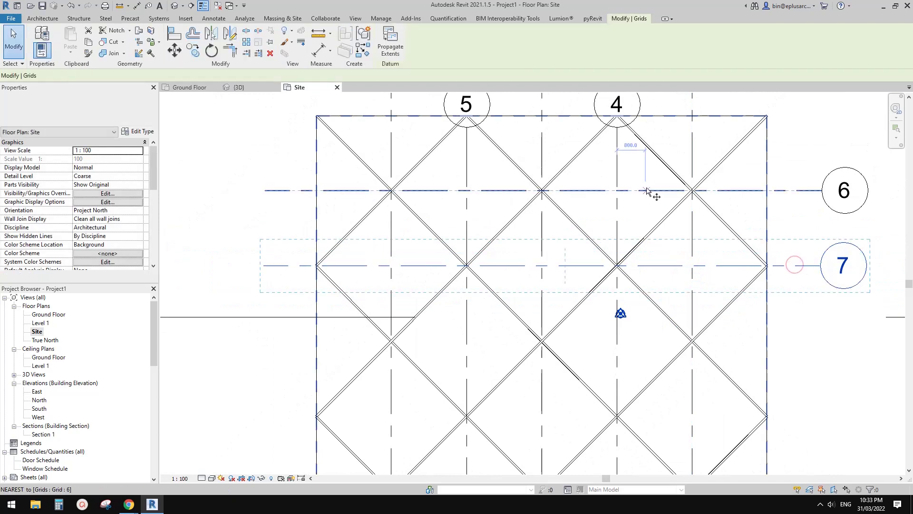
Copy grid line 7 down to the three remaining rows of mullion crossings, using the spacing between grids 6 and 7.
key(c)
key(o)
click(658, 192)
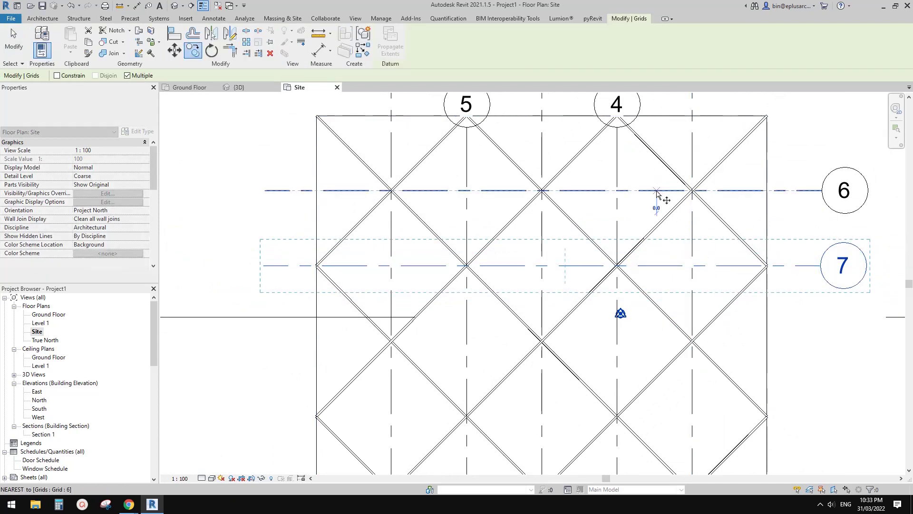
click(655, 265)
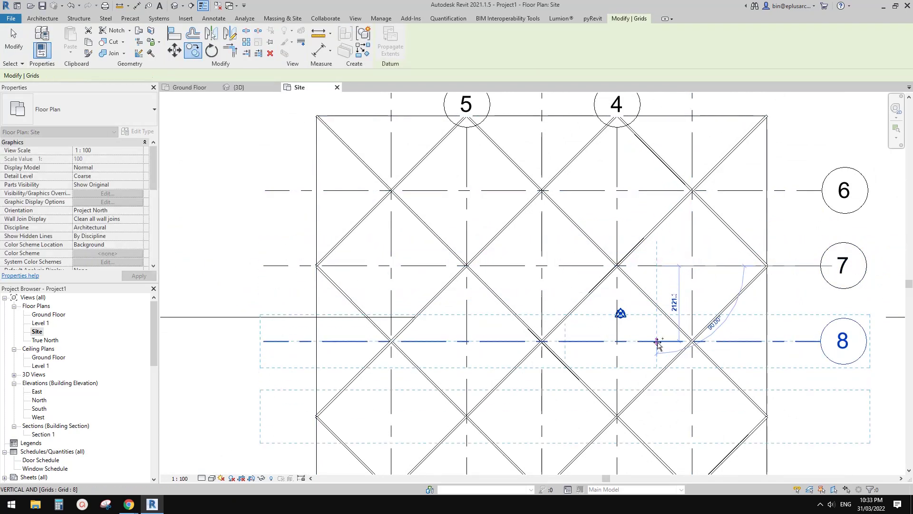
click(656, 341)
middle_drag(665, 360, 664, 260)
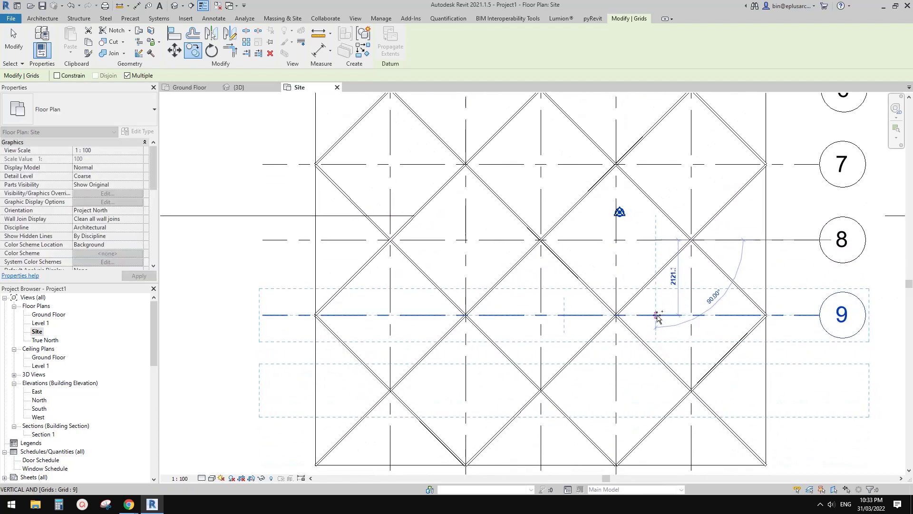
click(659, 315)
key(Escape)
key(Escape)
scroll(680, 394, up, 5)
scroll(680, 394, down, 5)
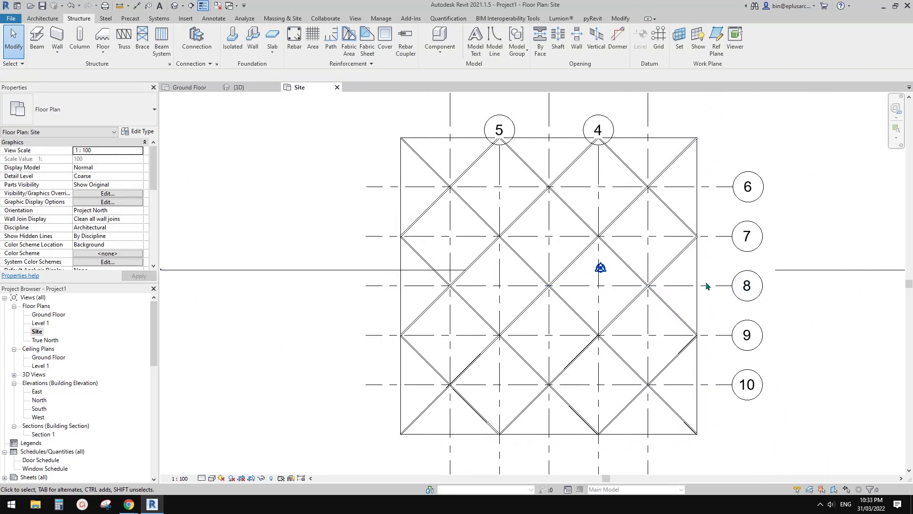
Place a single vertical 88.9x5.0CHS structural column in the empty area outside the grids.
scroll(696, 296, down, 2)
middle_drag(687, 300, 677, 308)
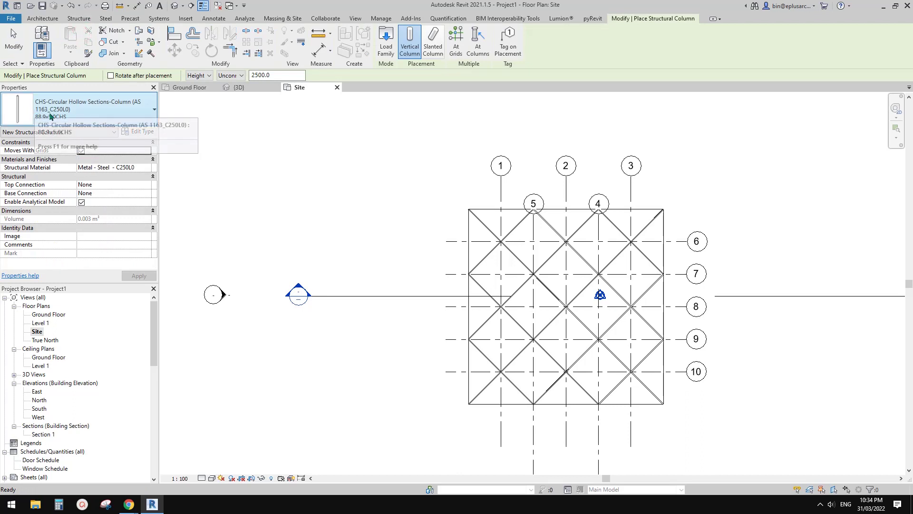
click(76, 117)
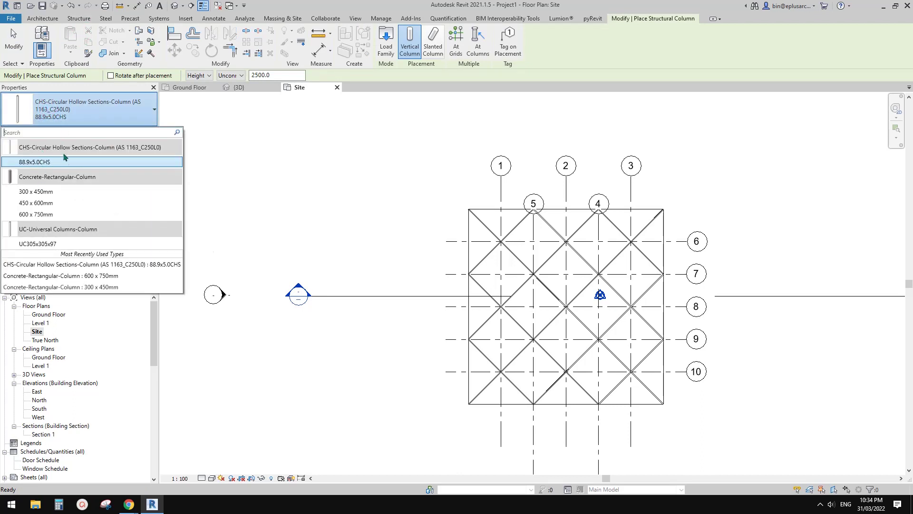
click(235, 124)
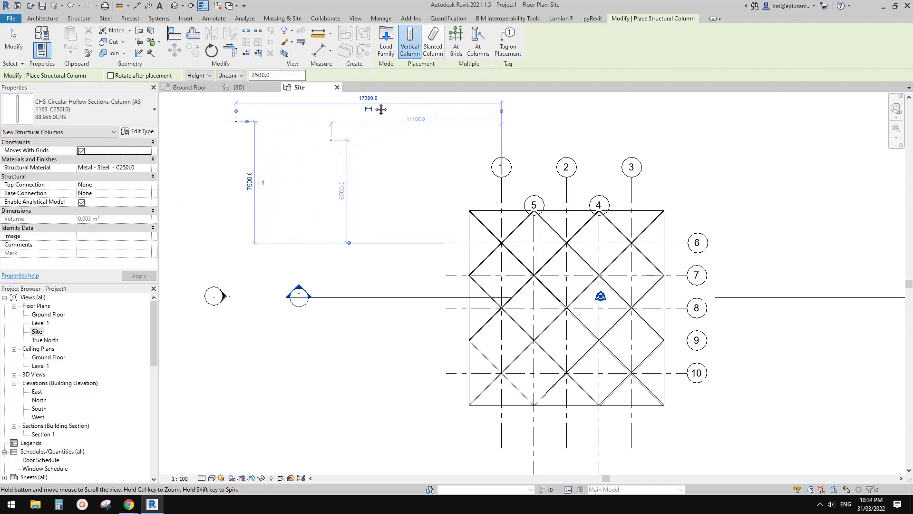
Place vertical 88.9x5.0CHS structural columns at all intersections of grid lines 1 to 10.
click(457, 52)
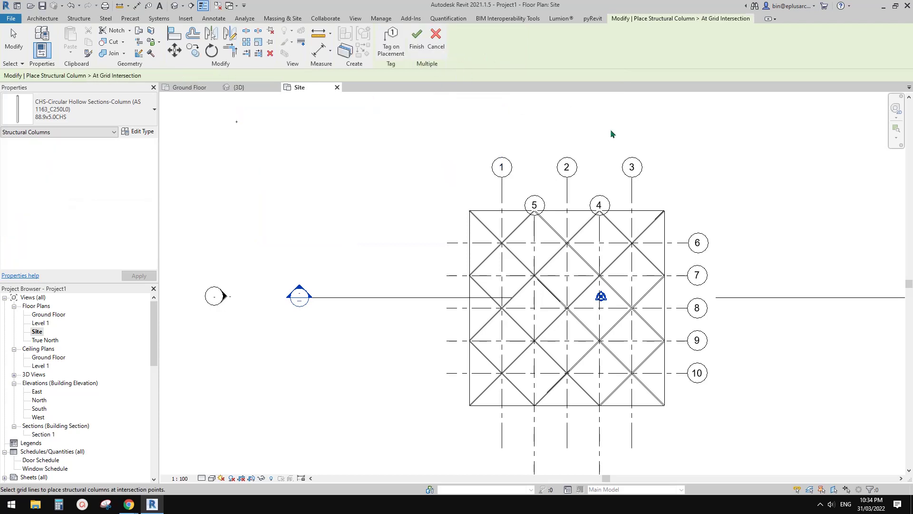
drag(755, 194, 389, 447)
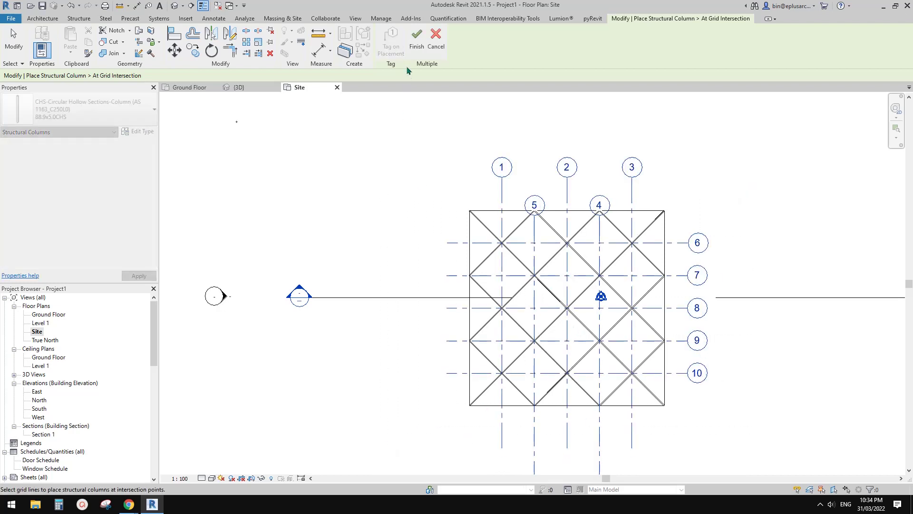
click(415, 47)
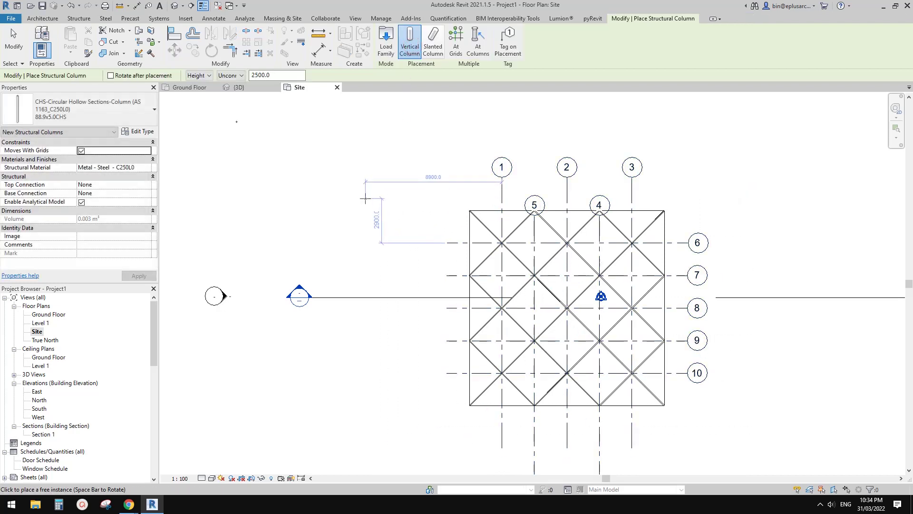
key(Escape)
Delete the stray steel column standing outside the grids.
click(238, 128)
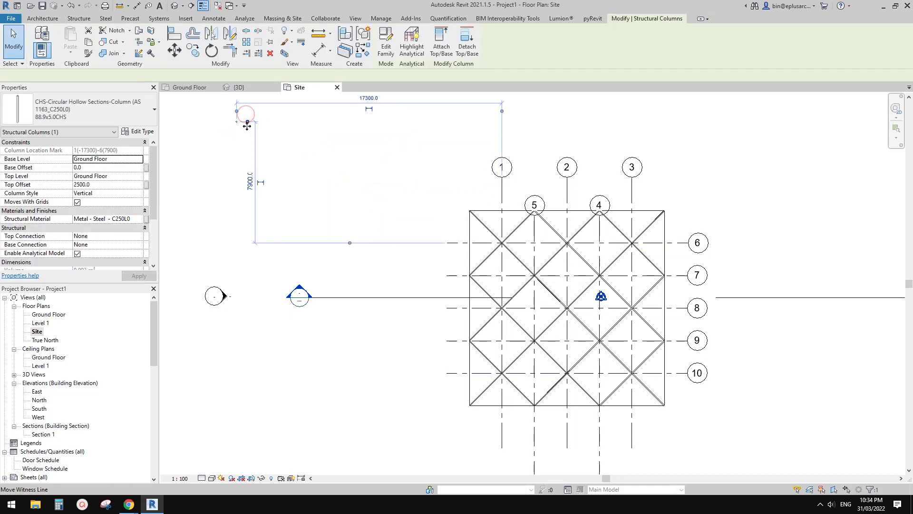
click(259, 127)
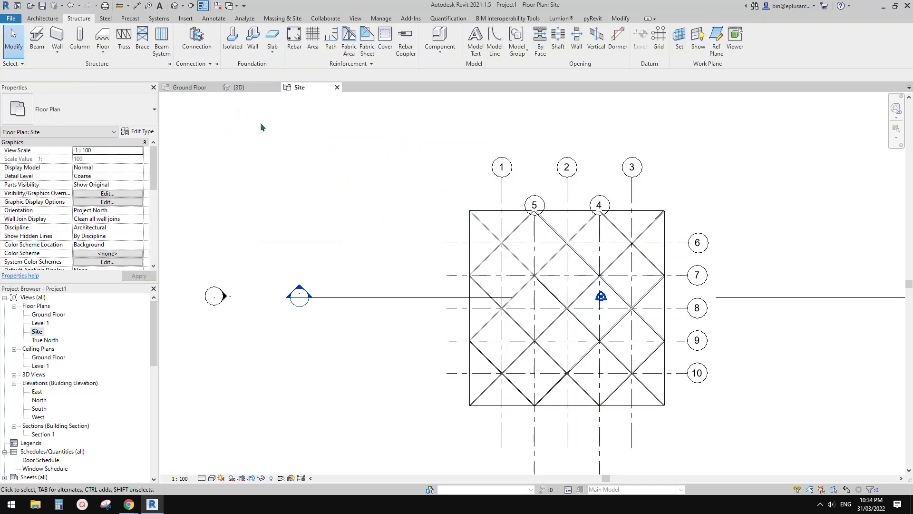
In the 3D view, set both the base level and top level of all circular steel columns to Level 1.
click(175, 8)
mouse_move(623, 312)
shift+middle_down()
mouse_move(595, 217)
mouse_move(640, 244)
mouse_move(614, 319)
mouse_move(642, 322)
mouse_move(597, 291)
mouse_move(555, 309)
mouse_move(564, 314)
mouse_move(509, 317)
mouse_move(618, 322)
shift+middle_up()
scroll(605, 325, down, 1)
drag(680, 294, 390, 321)
shift+middle_drag(390, 320, 328, 329)
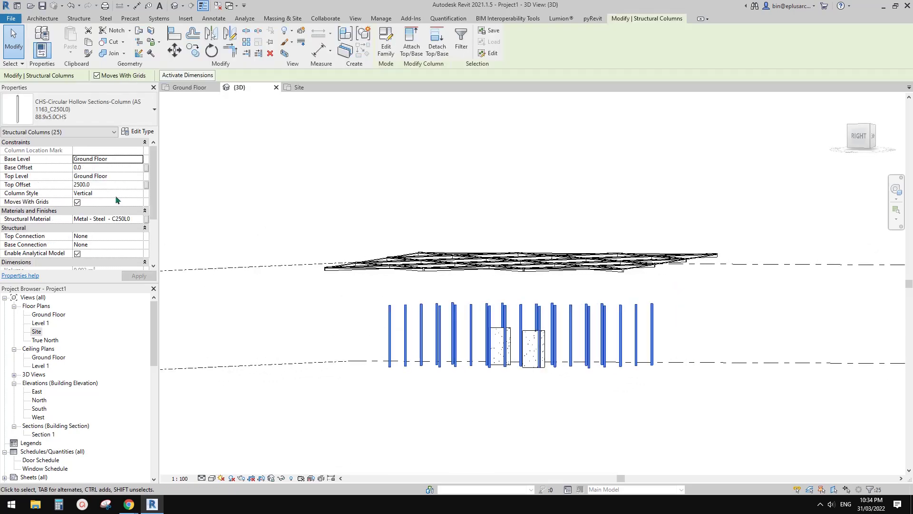
click(140, 162)
click(87, 175)
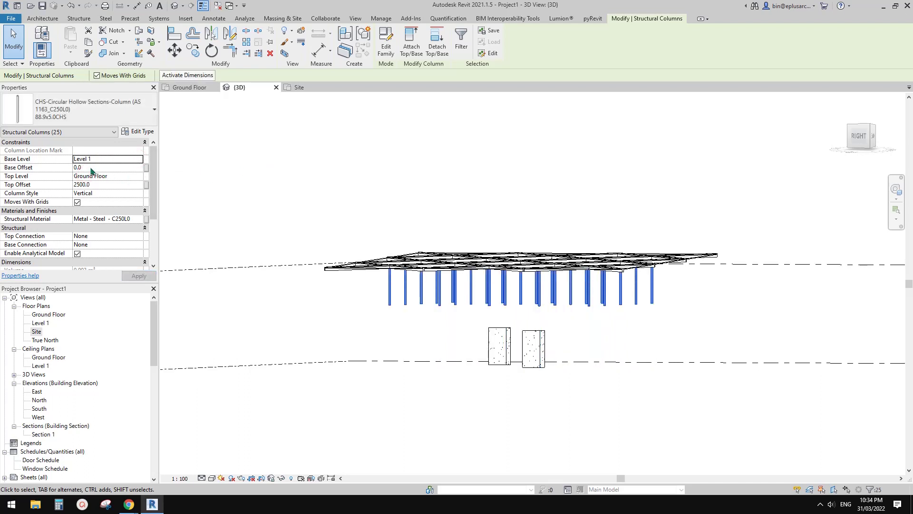
click(140, 176)
click(88, 193)
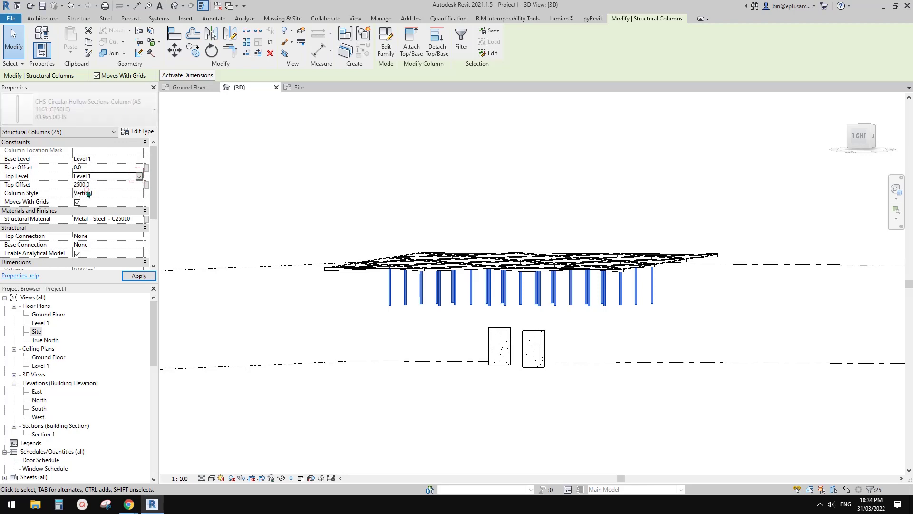
Set the base offset of the selected steel columns to -100.
shift+middle_drag(300, 209, 563, 248)
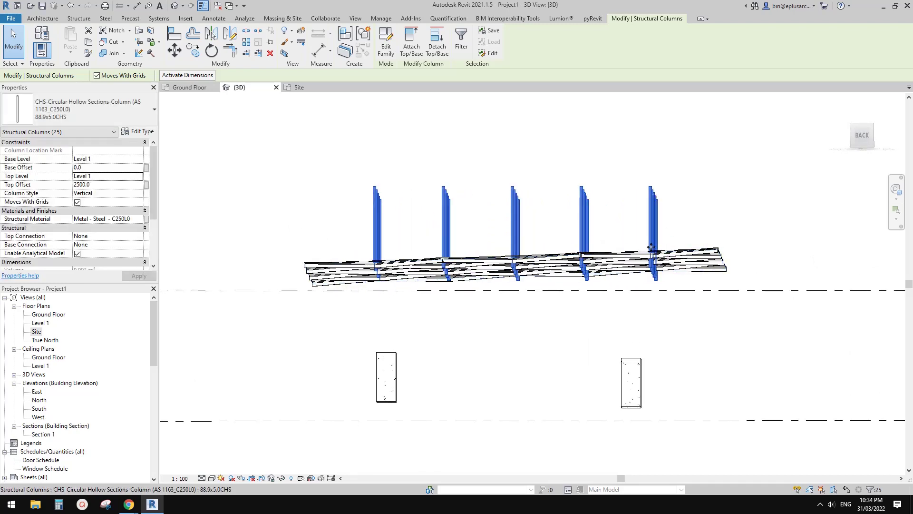
shift+middle_drag(606, 257, 406, 240)
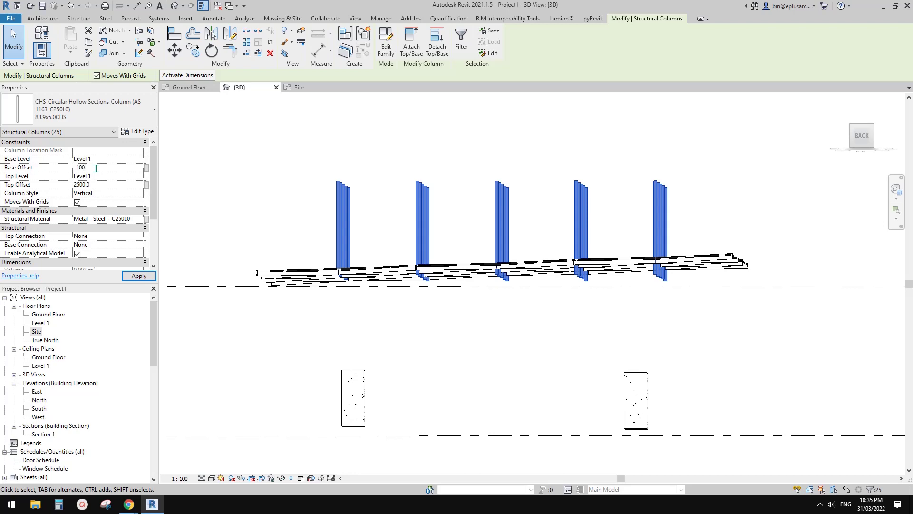
Check the canopy's reference photo in the browser, and set the top offset of the selected steel columns to 500.
mouse_move(128, 504)
click(197, 474)
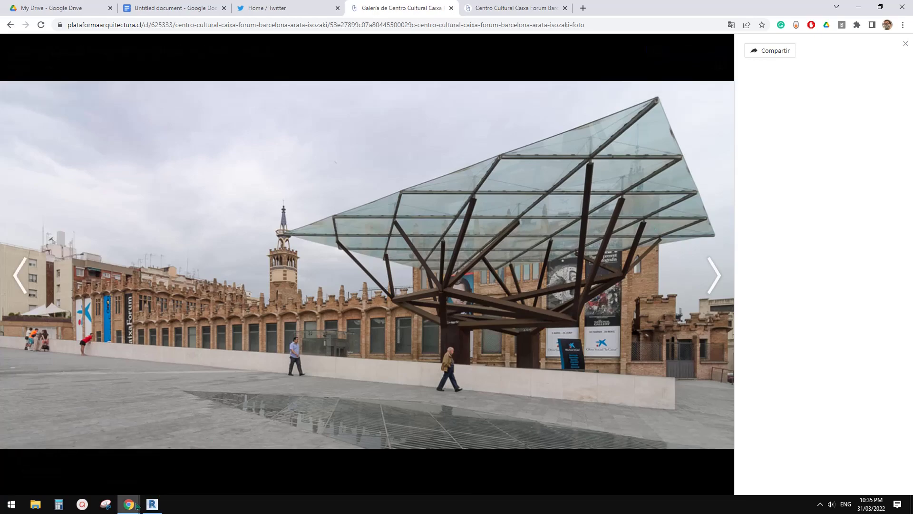
click(152, 504)
middle_drag(467, 287, 446, 284)
middle_drag(380, 243, 378, 252)
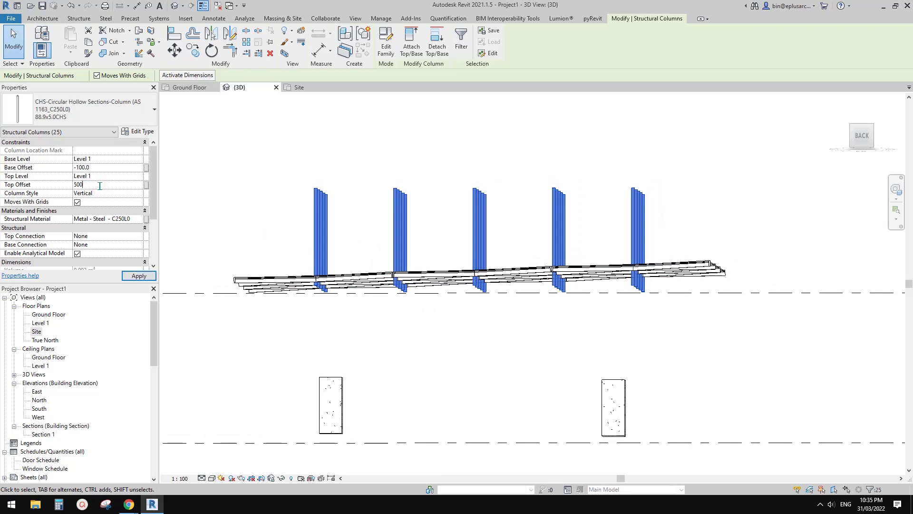
Set the top offset of the column row nearest the canopy's high end to 900, and the adjacent row to 800.
shift+middle_drag(559, 242, 658, 297)
drag(680, 305, 651, 296)
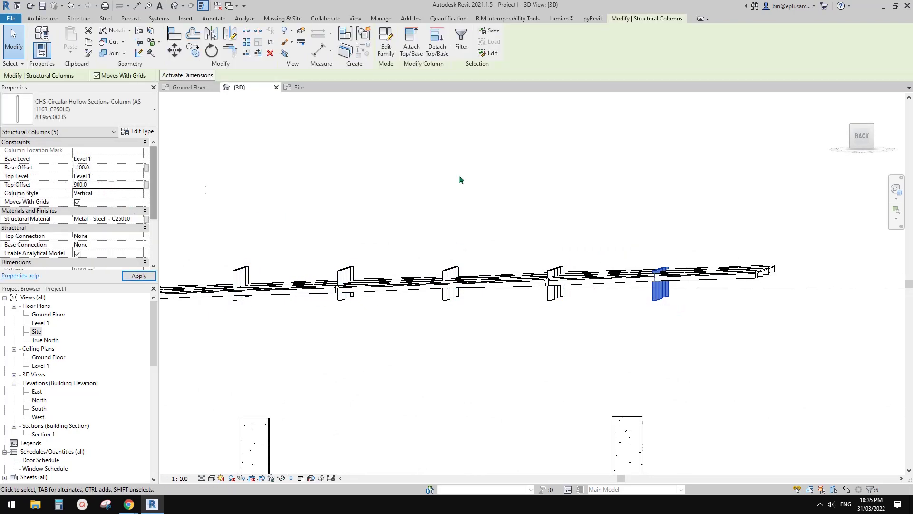
drag(588, 310, 549, 284)
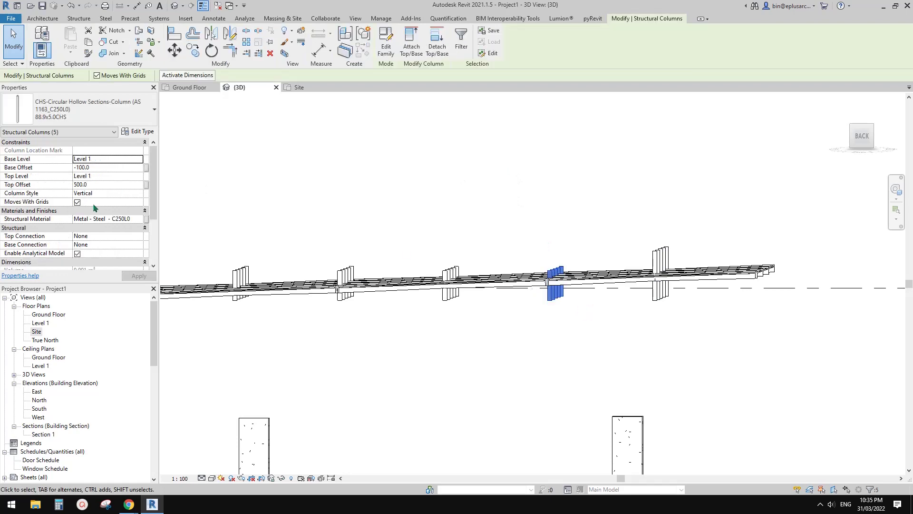
text(900)
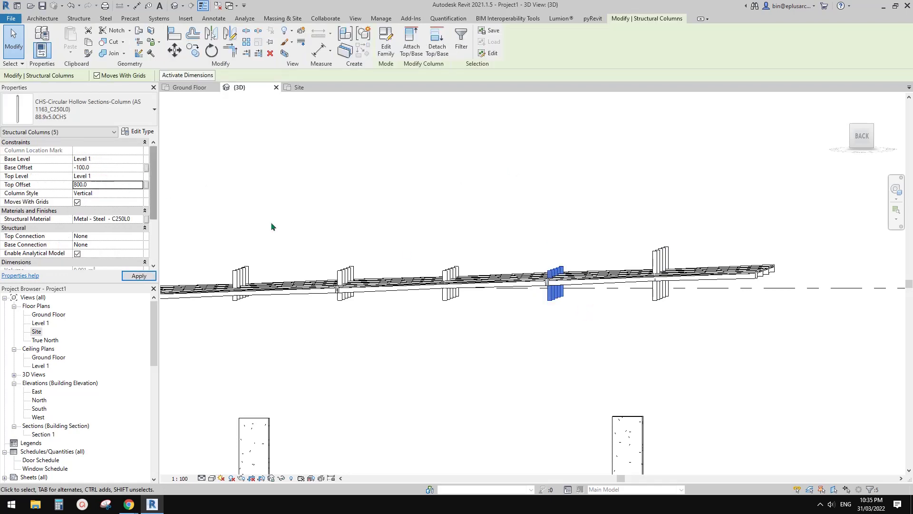
Set the top offset of the middle column row to 700, and the row beside it towards the low end to 600.
drag(471, 243, 434, 270)
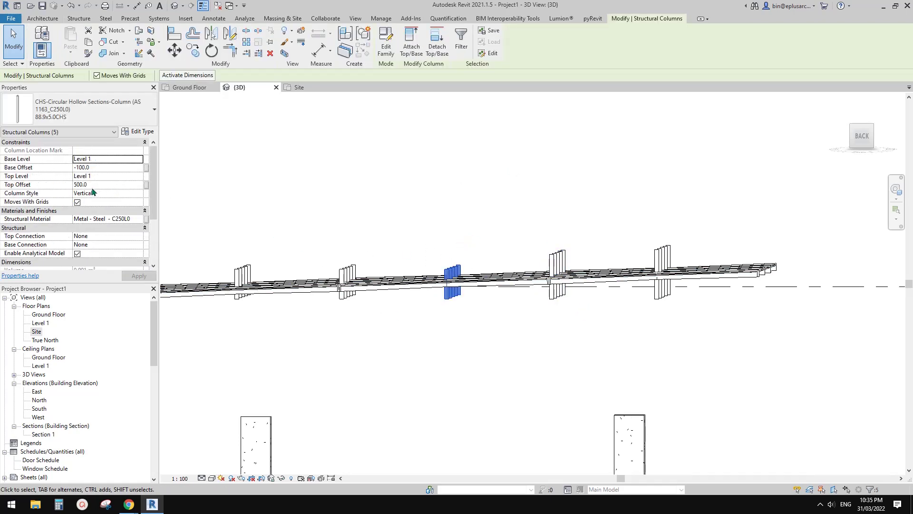
click(102, 185)
text(70)
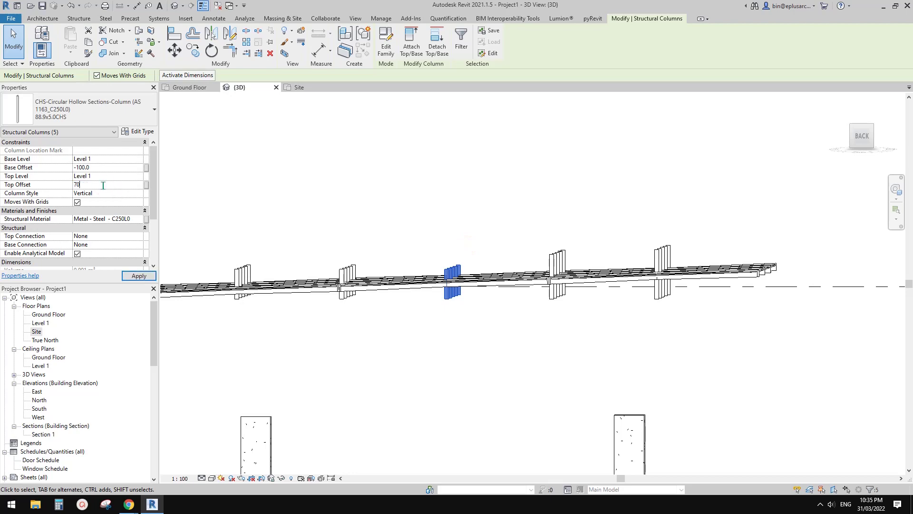
text(0)
scroll(355, 265, up, 2)
drag(370, 249, 317, 271)
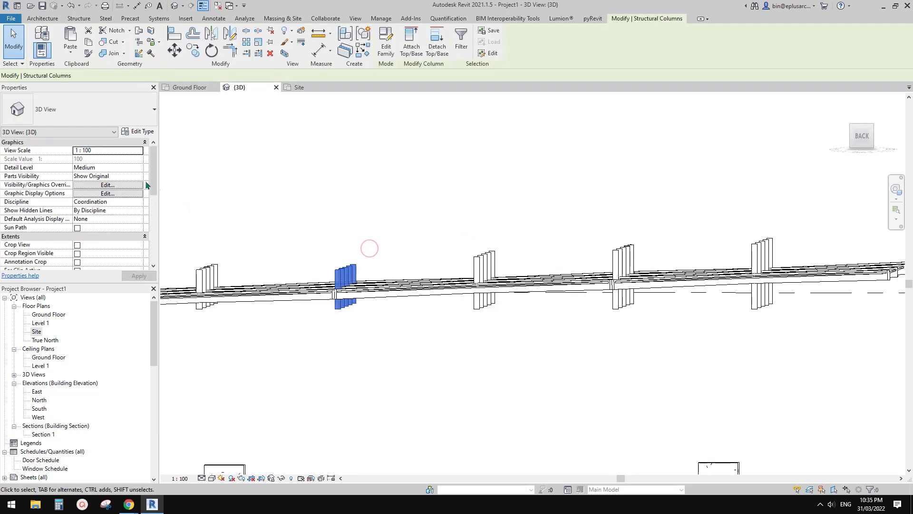
click(108, 186)
text(600)
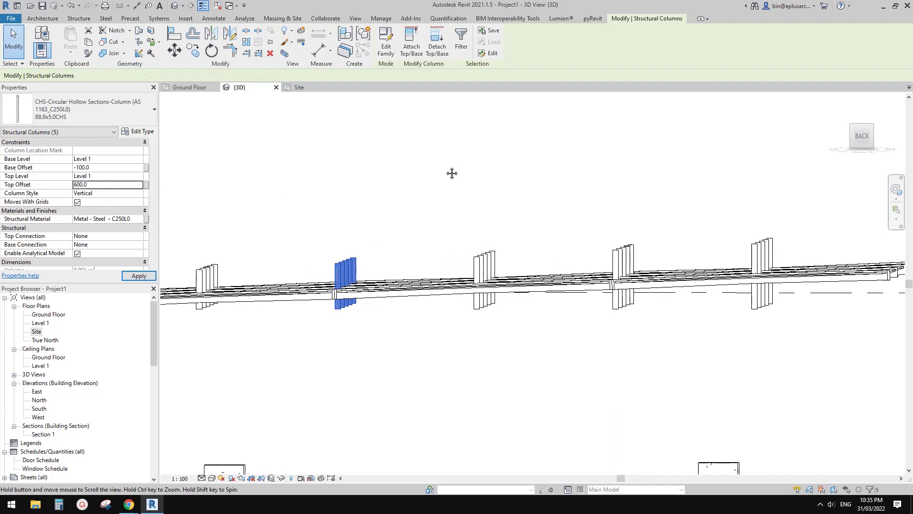
click(452, 173)
Delete all steel columns standing inside the canopy panels, keeping only those at the mullion crossings.
scroll(454, 190, down, 2)
shift+middle_drag(489, 239, 592, 354)
scroll(499, 252, down, 3)
click(618, 284)
middle_drag(619, 279, 612, 291)
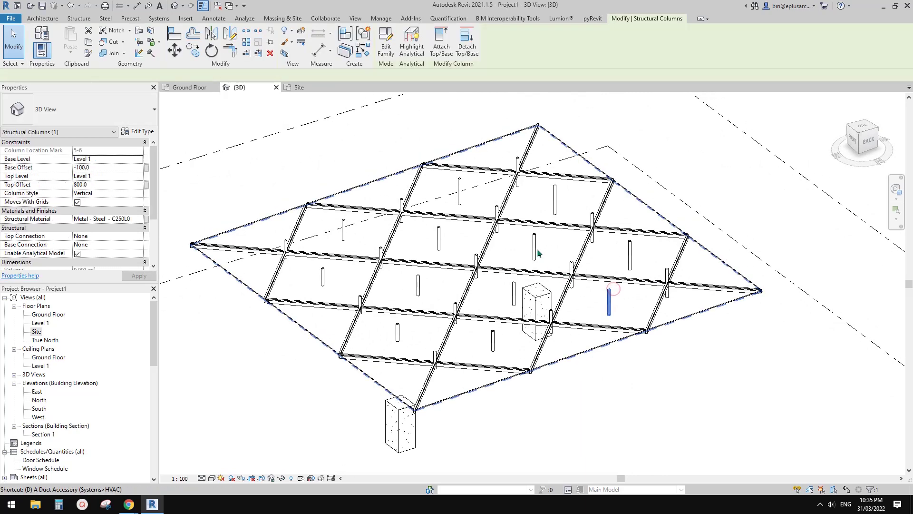
key(Delete)
click(535, 245)
key(Delete)
click(458, 182)
key(Delete)
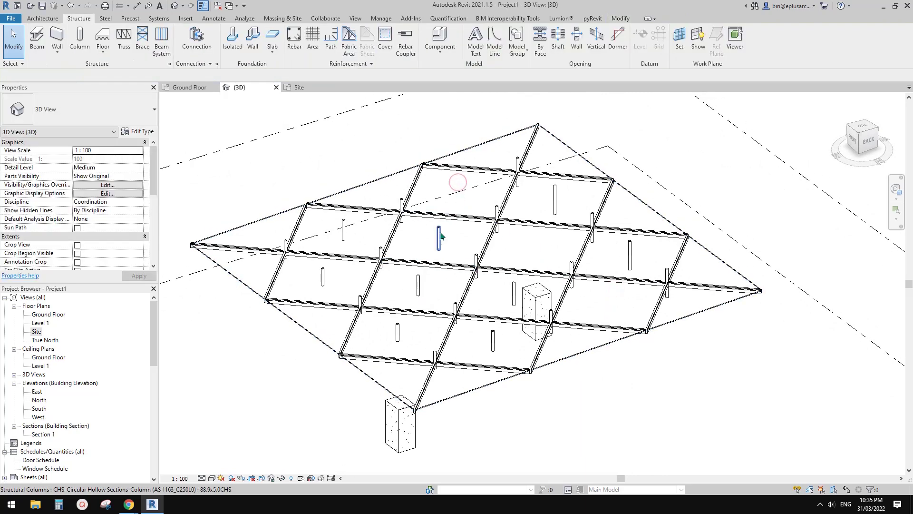
click(439, 240)
key(Delete)
click(344, 229)
key(Delete)
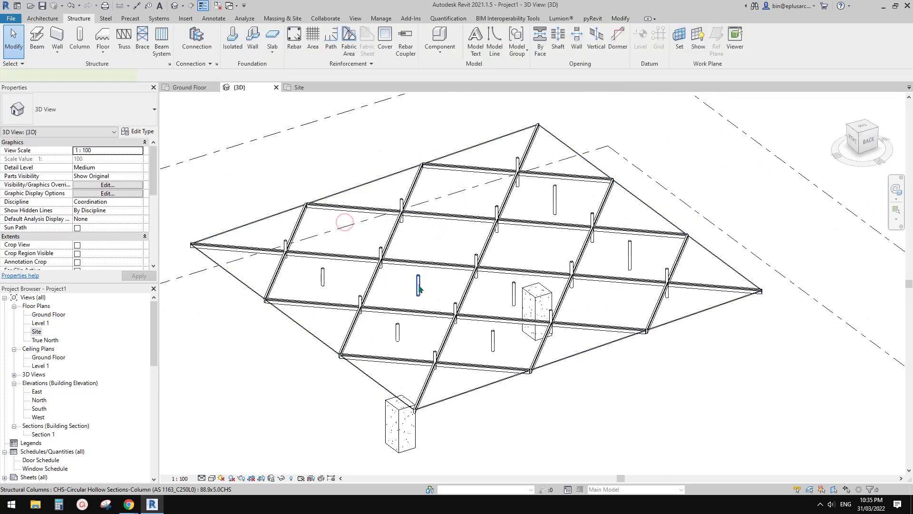
click(418, 285)
key(Delete)
click(398, 333)
key(Delete)
click(323, 277)
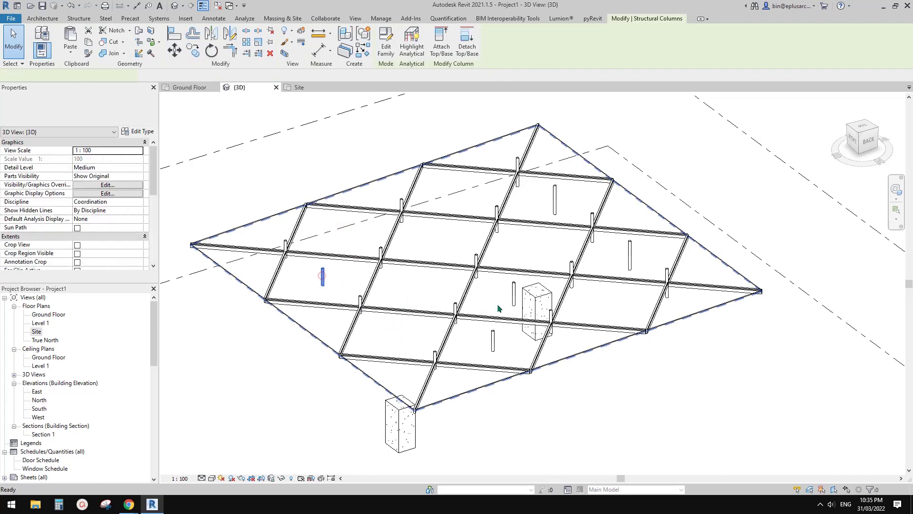
key(Delete)
click(513, 291)
key(Delete)
shift+middle_drag(614, 326, 587, 315)
click(621, 261)
key(Delete)
click(583, 216)
key(Delete)
shift+middle_drag(584, 222, 549, 295)
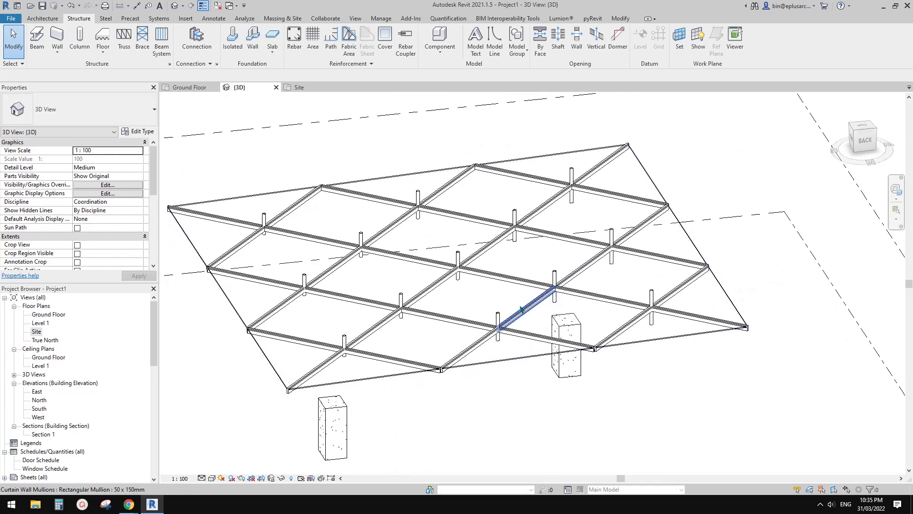
Compare the branching supports in the Caixa Forum reference photo with the columns and concrete piers under the modelled canopy.
middle_drag(407, 267, 441, 257)
mouse_move(130, 505)
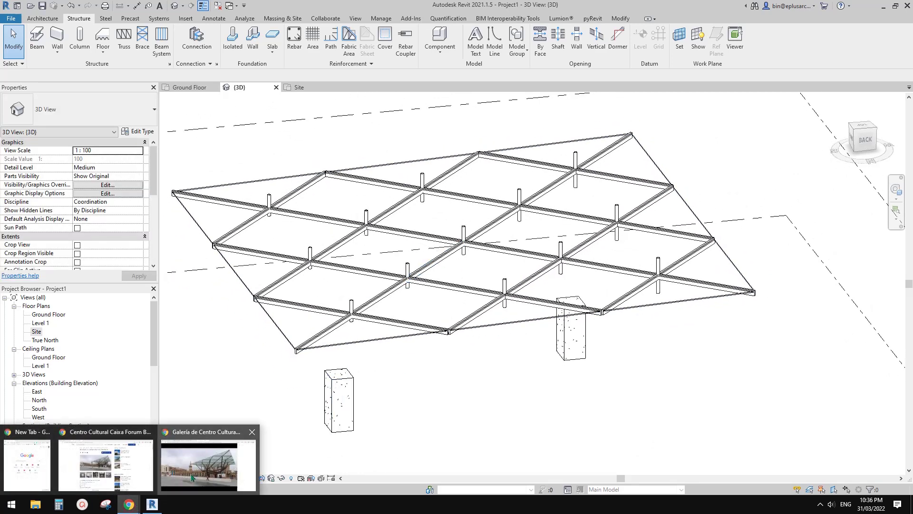
click(192, 473)
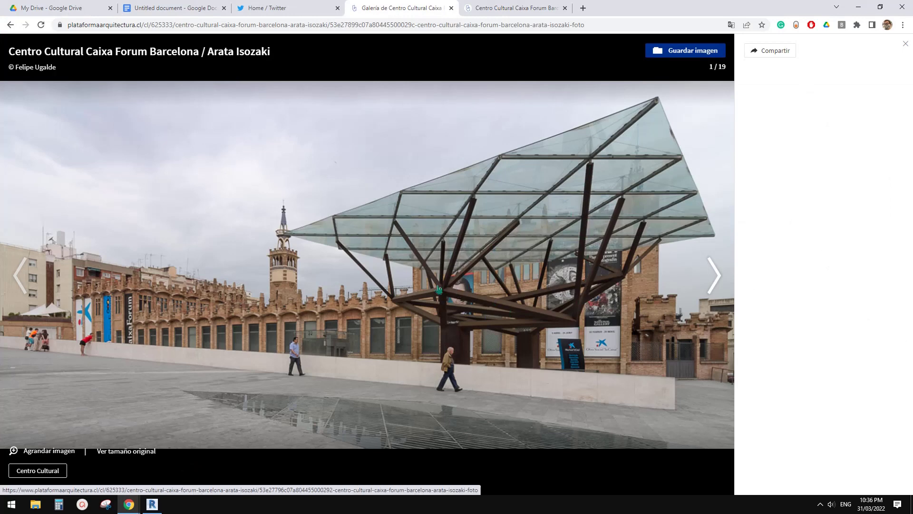
click(152, 504)
shift+middle_drag(427, 332, 396, 305)
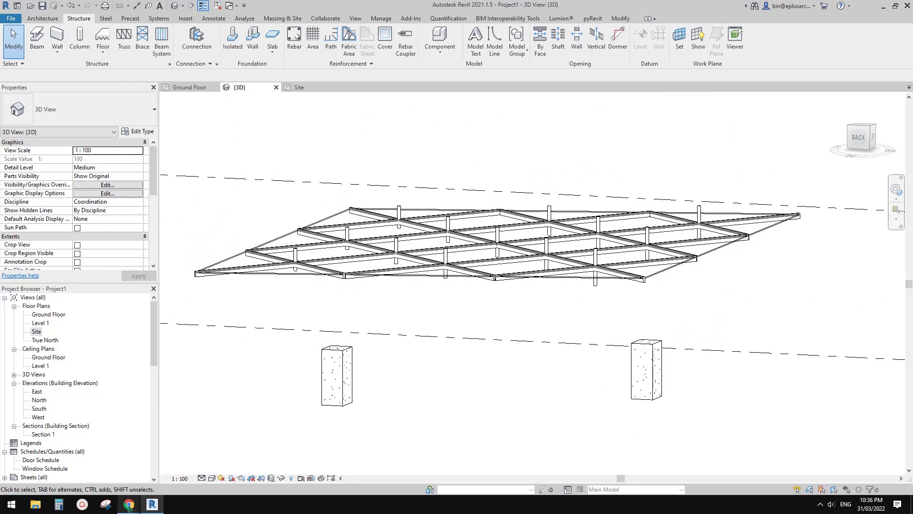
mouse_move(128, 507)
click(197, 466)
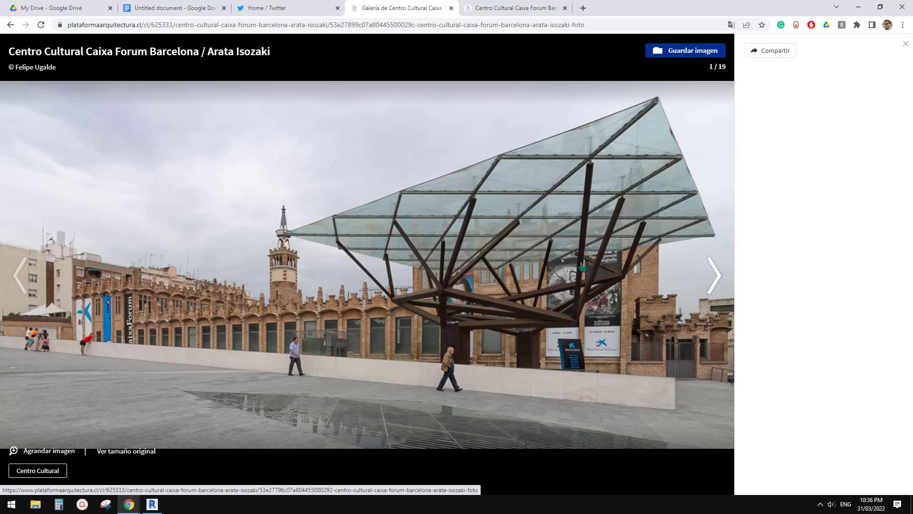
click(156, 502)
shift+middle_drag(429, 307, 408, 336)
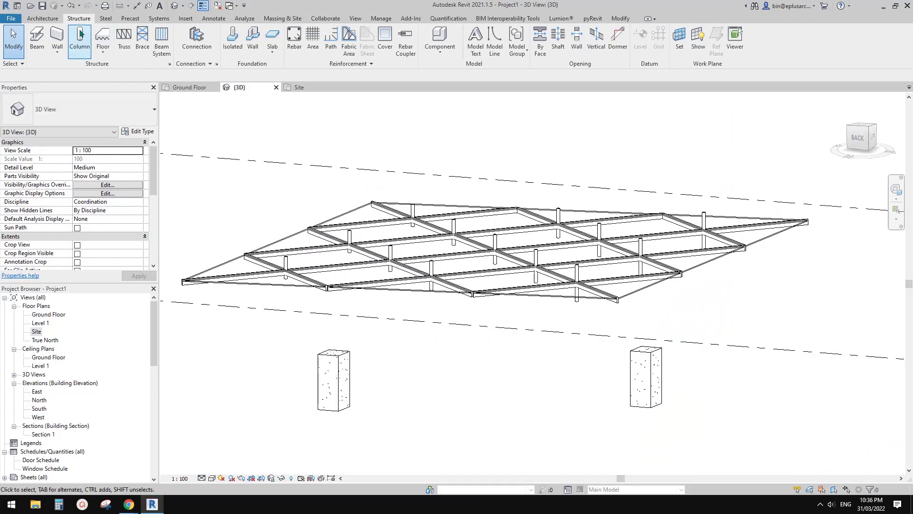
Start a structural beam, recheck the reference photo, and browse the family library to Structural Framing, Steel, Australian Standard.
click(37, 42)
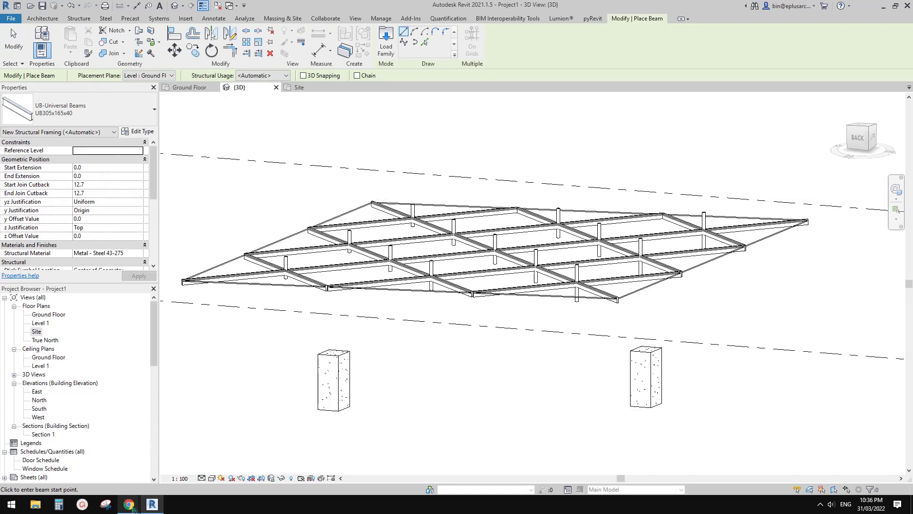
click(219, 459)
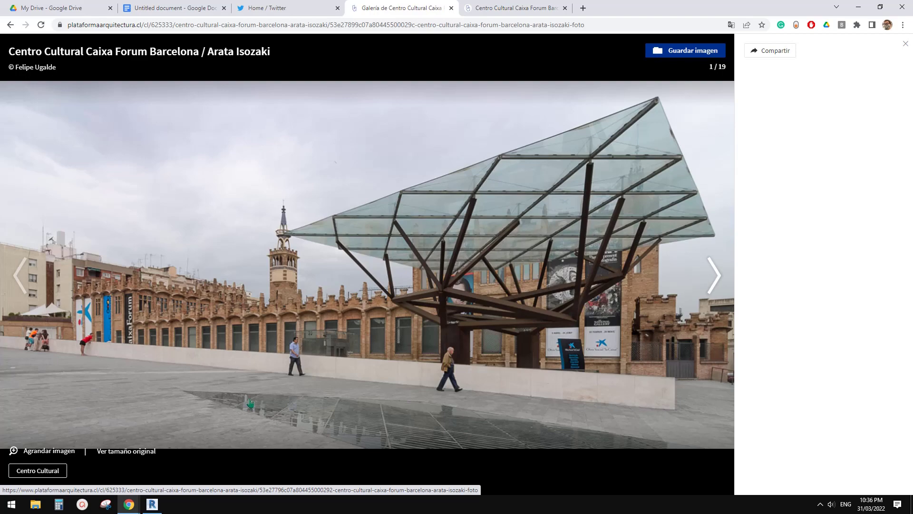
click(154, 503)
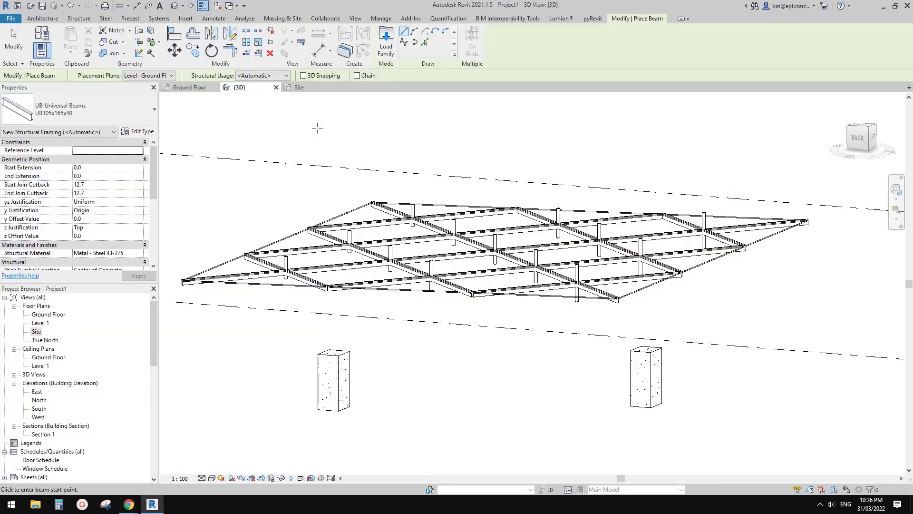
click(385, 44)
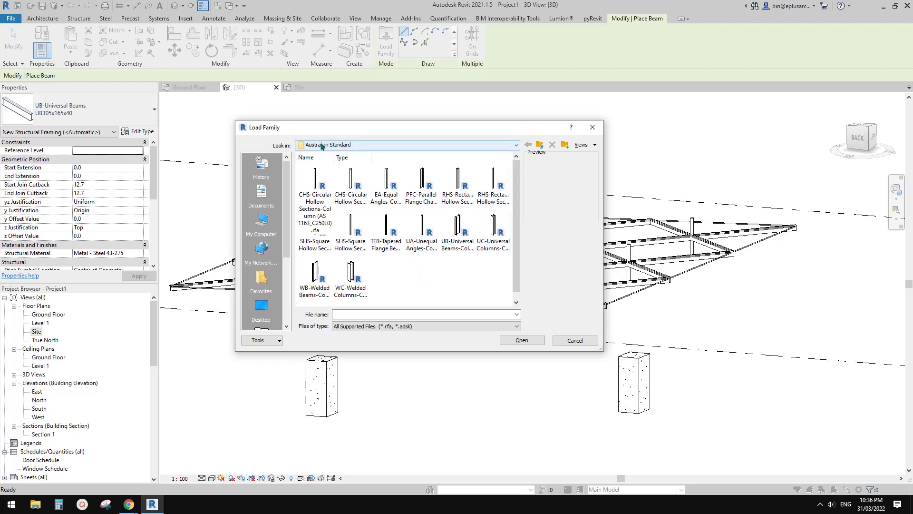
click(540, 146)
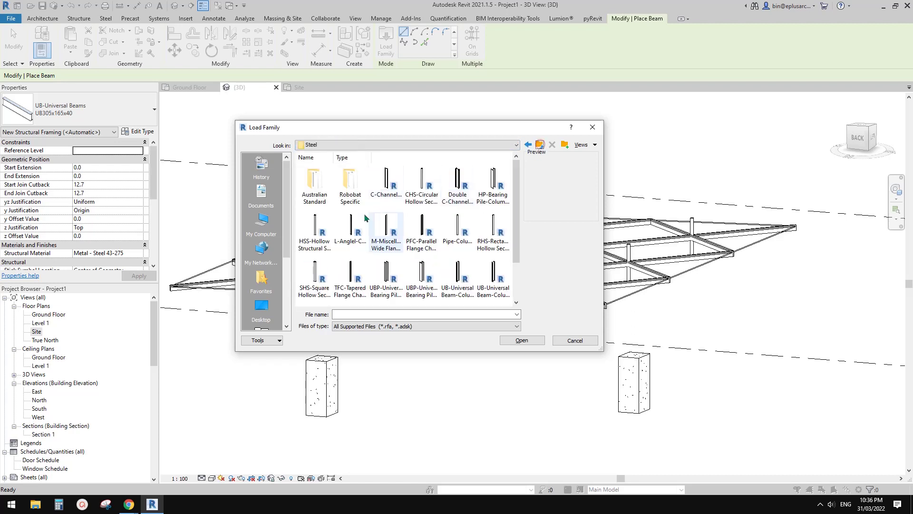
click(541, 146)
click(541, 145)
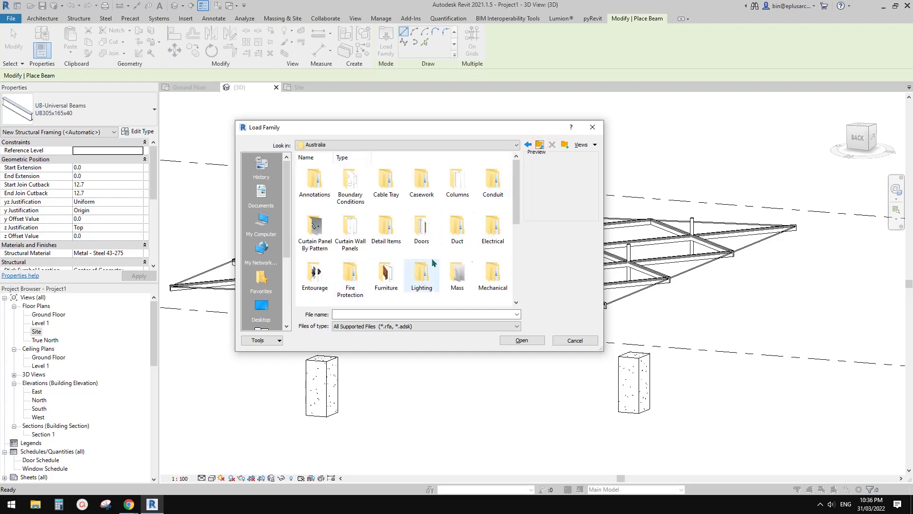
mouse_move(515, 214)
mouse_down()
mouse_move(514, 247)
mouse_move(521, 194)
mouse_up()
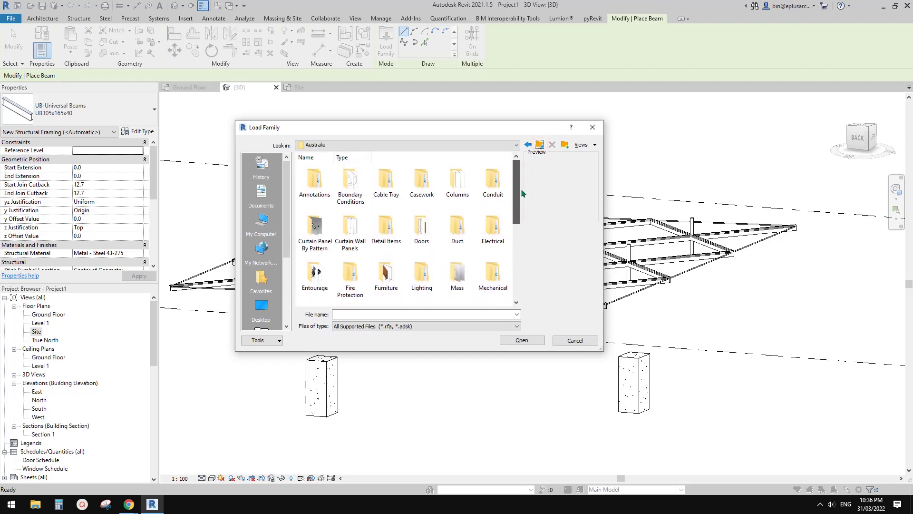
scroll(476, 214, down, 3)
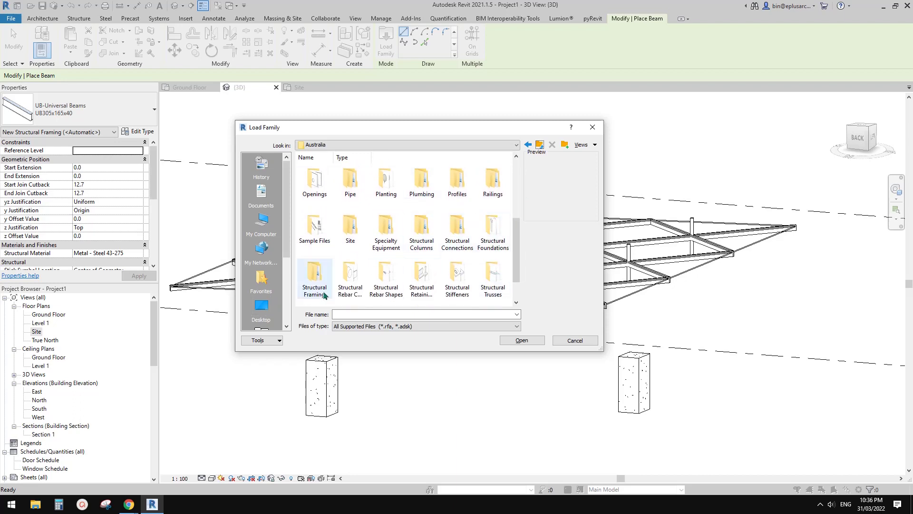
double_click(319, 277)
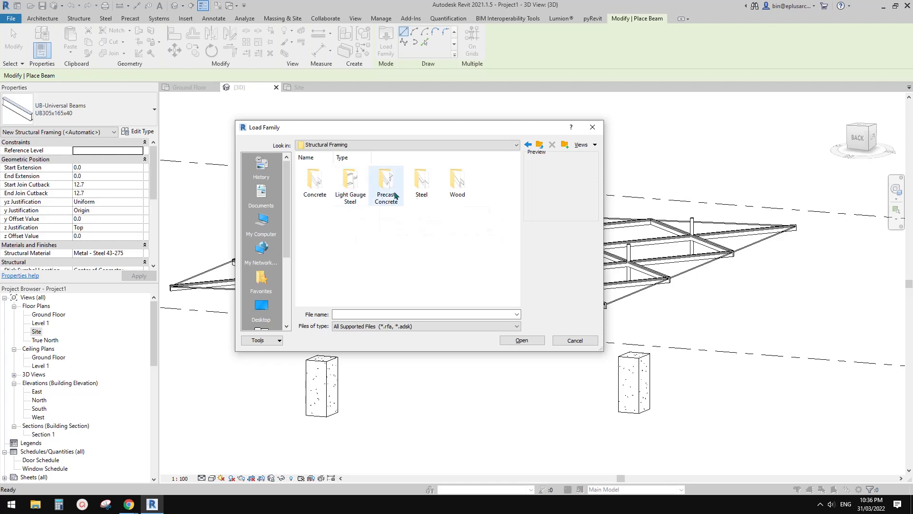
click(425, 181)
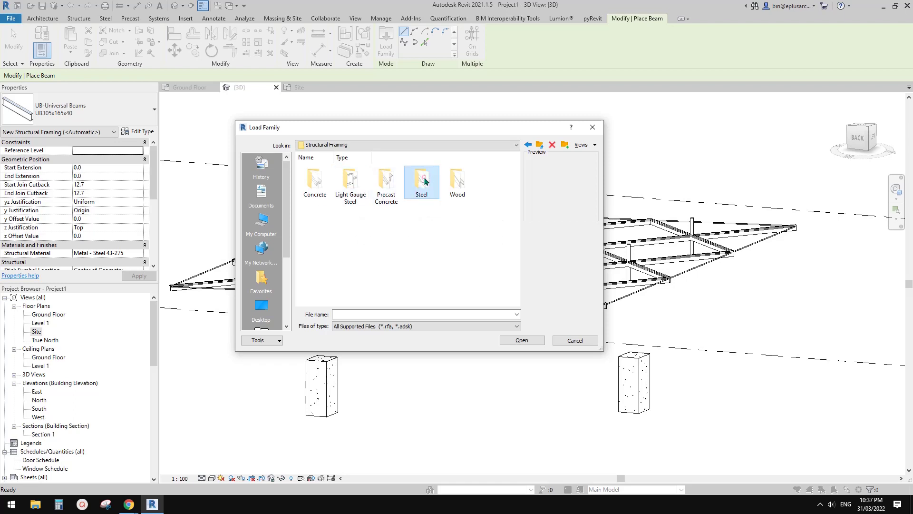
double_click(423, 181)
double_click(314, 181)
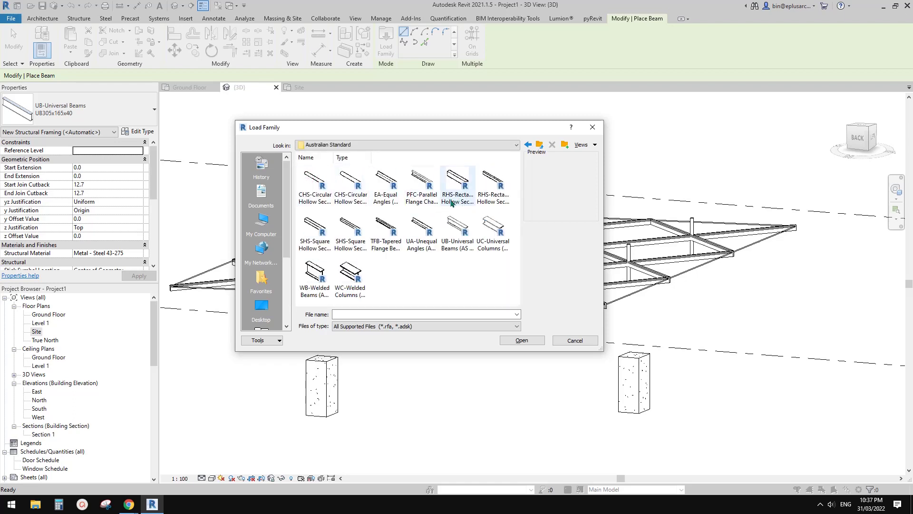
Preview the square and rectangular hollow sections, and load SHS-Square Hollow Sections (AS 1163_C350L0) with type 200x200x5.0SHS.
click(315, 226)
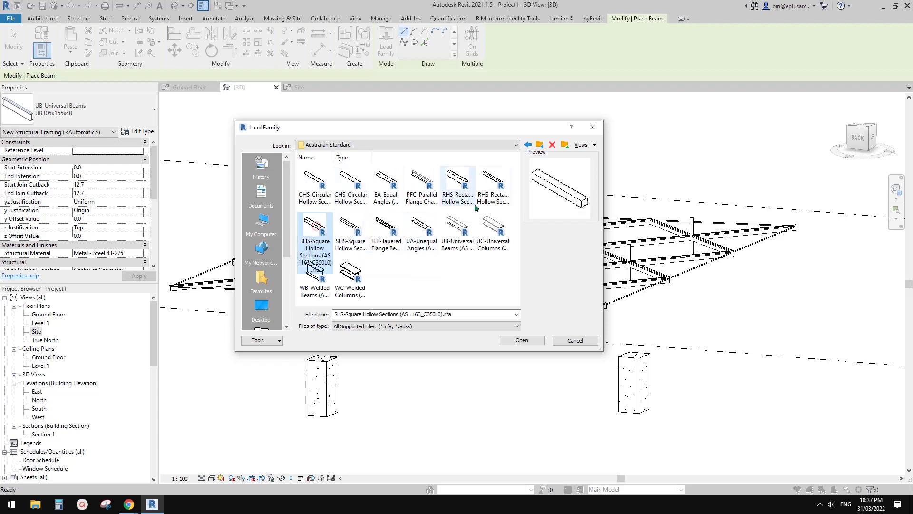
click(357, 234)
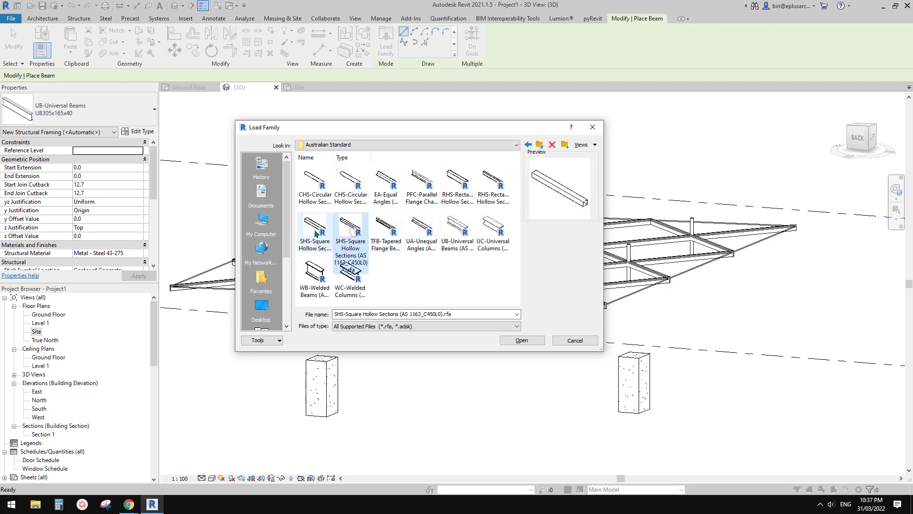
click(454, 186)
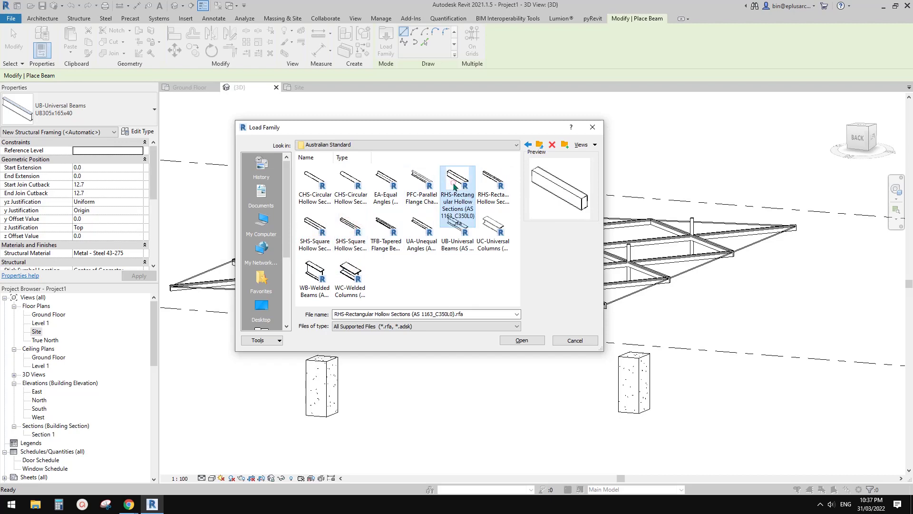
click(316, 240)
double_click(317, 233)
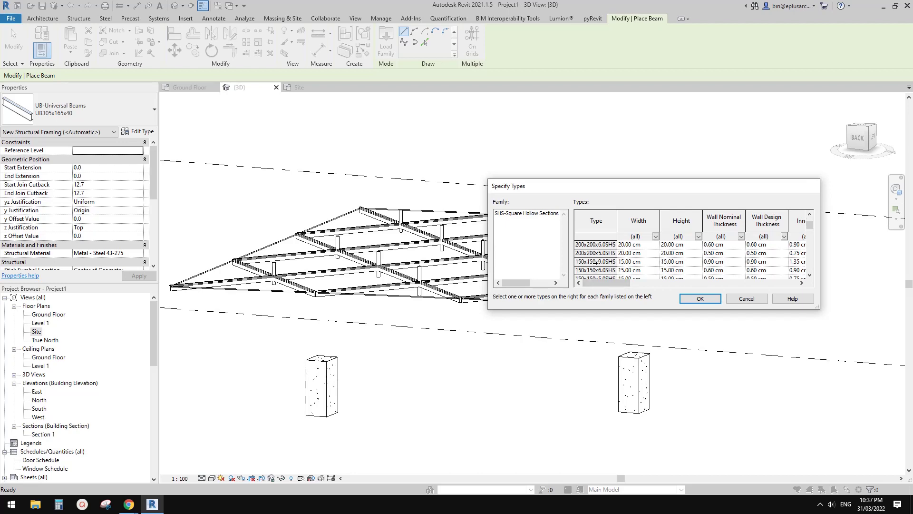
click(584, 253)
click(689, 297)
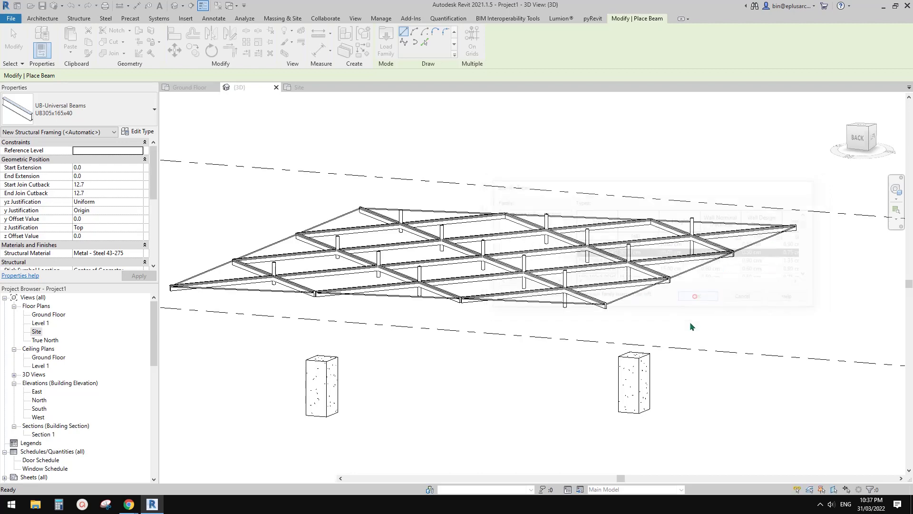
Turn on 3D Snapping and place a 200x200x5.0SHS beam between the top centres of the two concrete piers.
middle_drag(526, 319, 594, 257)
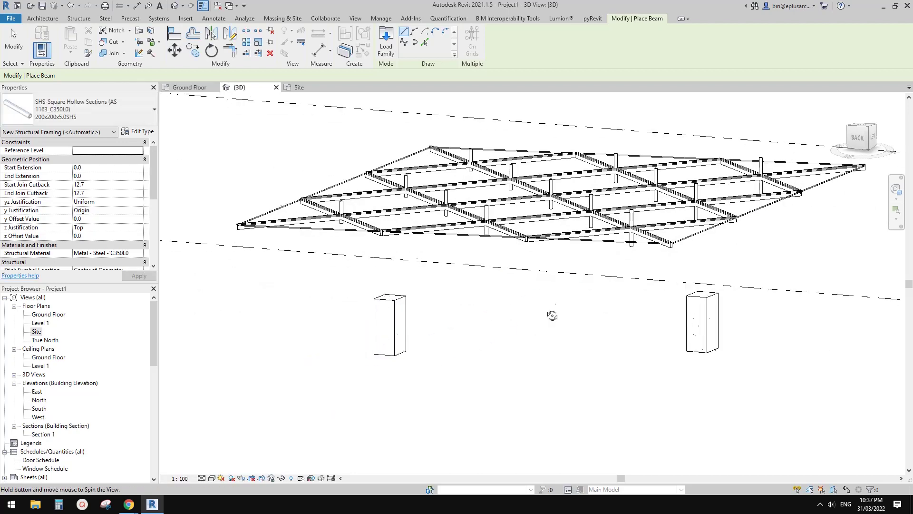
shift+middle_drag(552, 316, 524, 303)
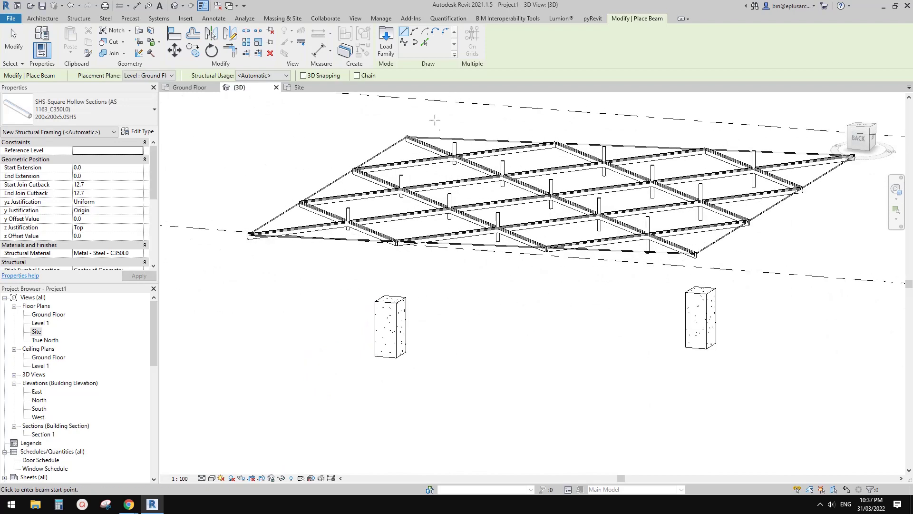
middle_drag(492, 245, 490, 256)
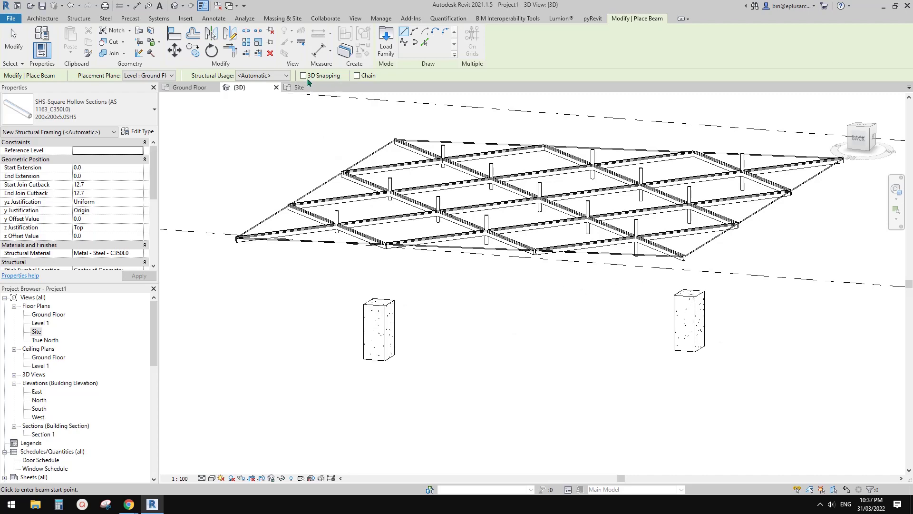
shift+middle_drag(372, 143, 621, 329)
shift+middle_drag(562, 277, 589, 334)
click(588, 327)
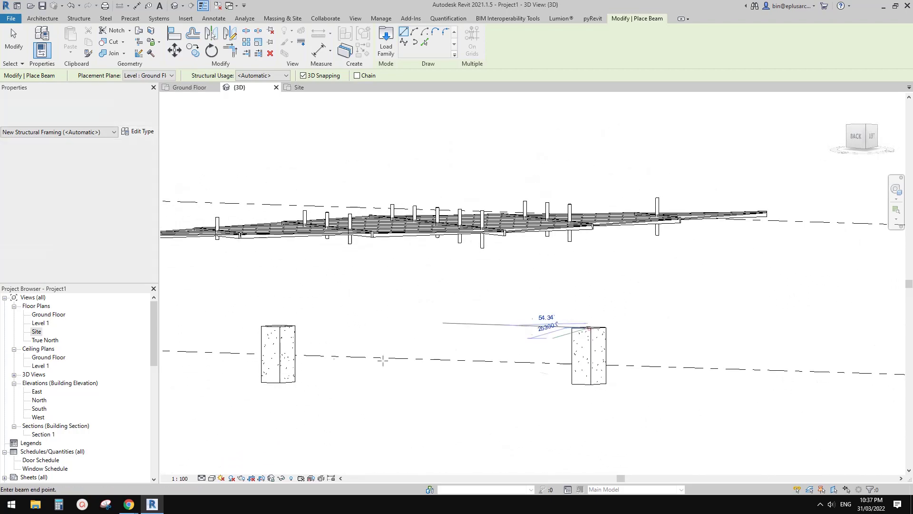
click(280, 328)
shift+middle_drag(556, 264, 434, 363)
key(Escape)
Check the branching supports in the Caixa Forum reference photo against the modelled piers and the beam spanning between them.
shift+middle_drag(346, 341, 485, 380)
mouse_move(130, 505)
click(194, 471)
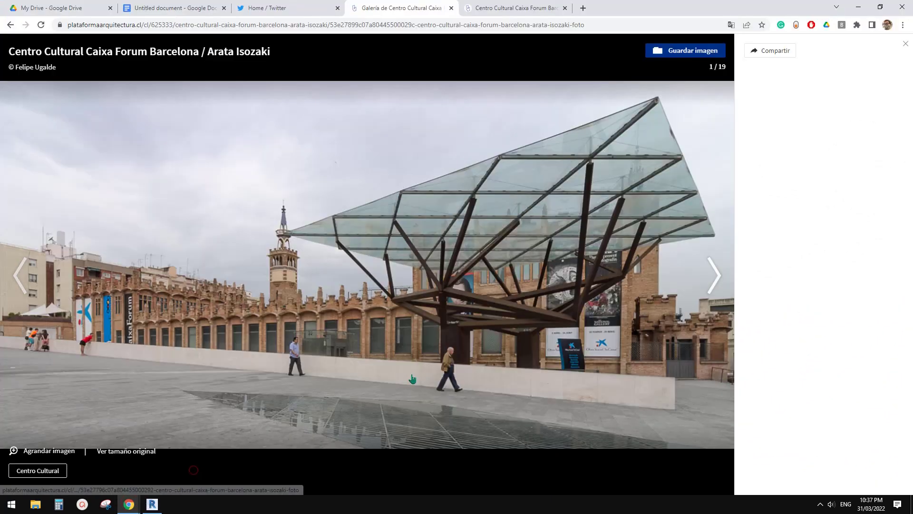
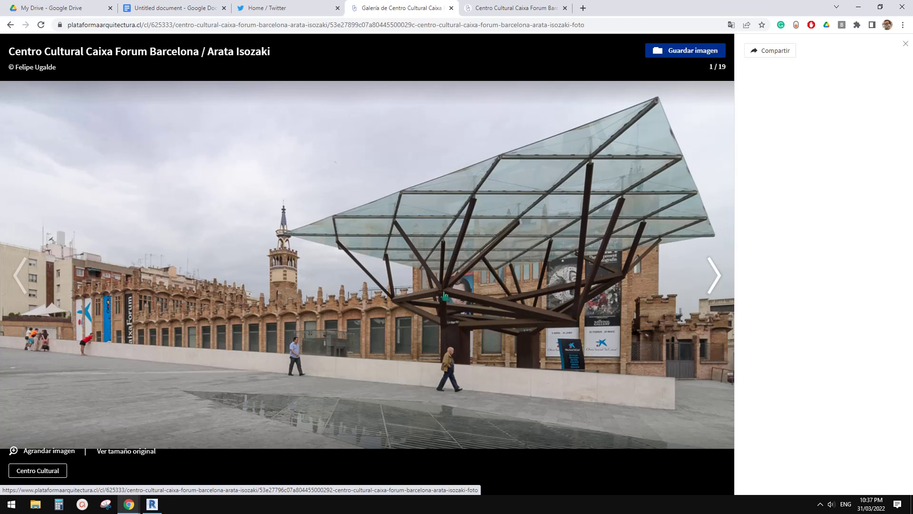
click(152, 504)
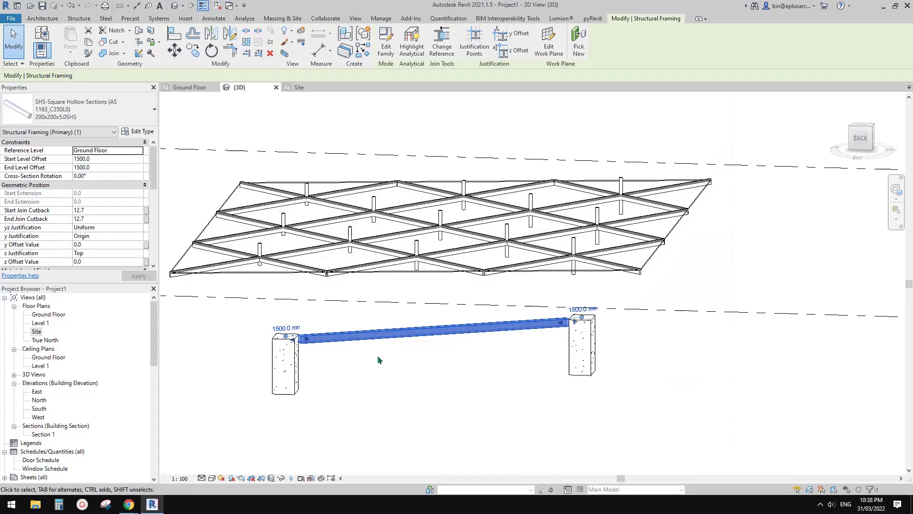
shift+middle_drag(380, 357, 337, 451)
middle_drag(343, 376, 417, 348)
click(412, 356)
middle_drag(363, 365, 442, 317)
shift+middle_drag(442, 318, 513, 309)
click(434, 309)
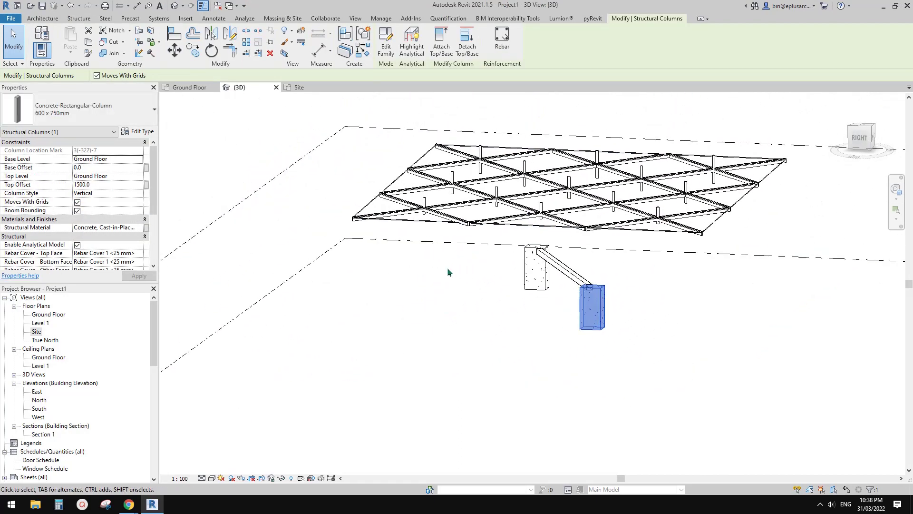
shift+middle_drag(452, 261, 570, 324)
click(573, 306)
Open the Site floor plan and set its detail level to Medium.
double_click(36, 332)
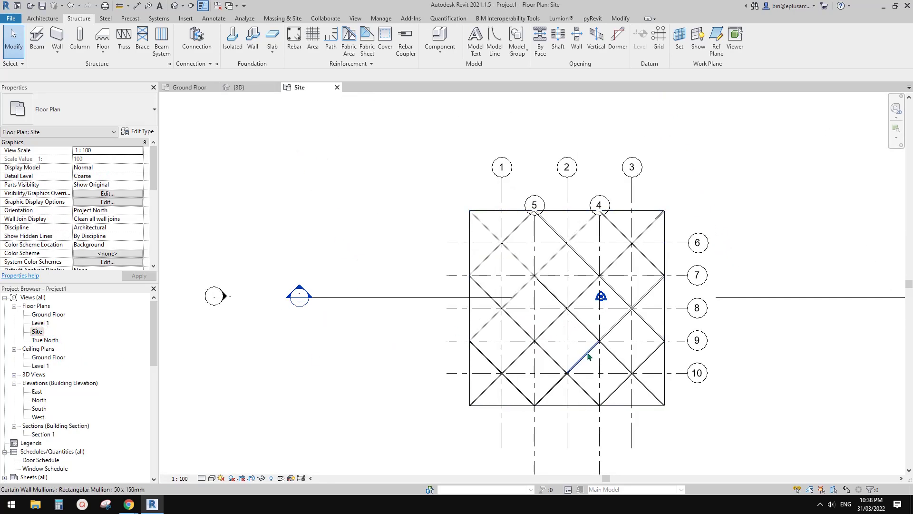
middle_drag(564, 357, 477, 338)
scroll(542, 338, up, 3)
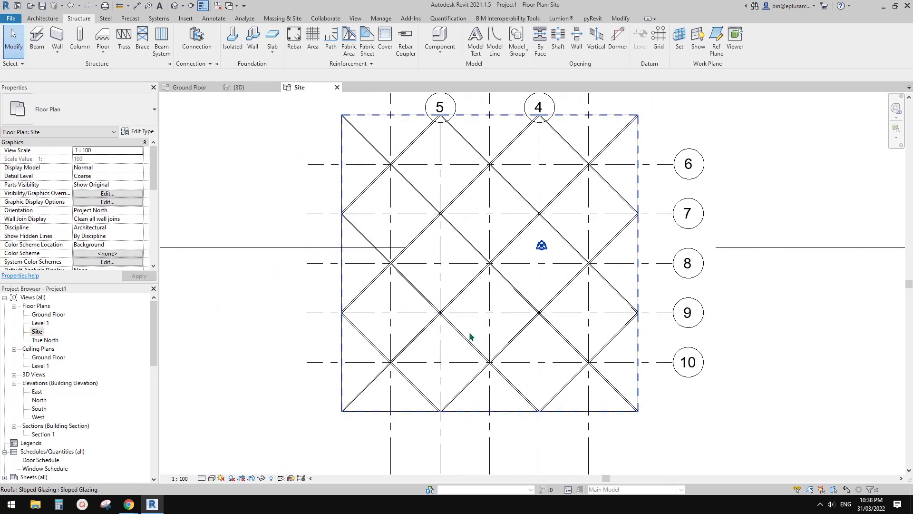
click(202, 478)
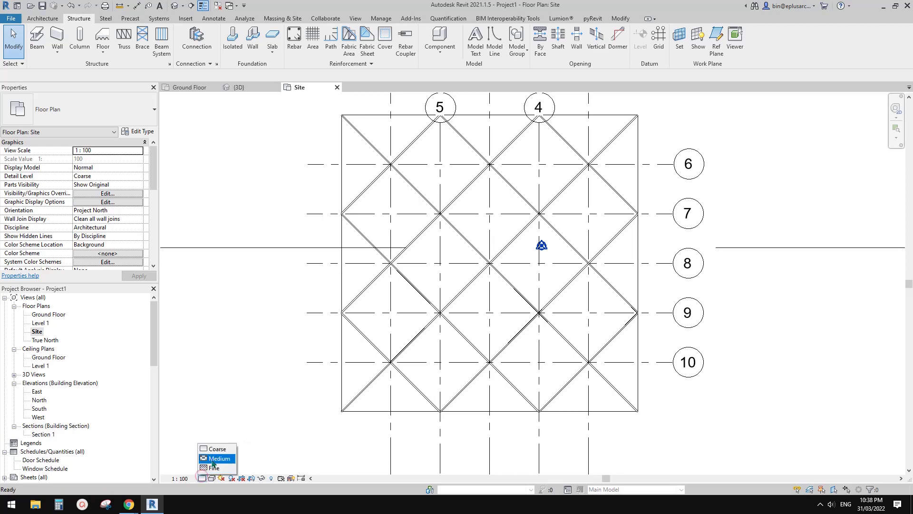
click(212, 460)
scroll(464, 336, down, 1)
middle_drag(513, 306, 525, 307)
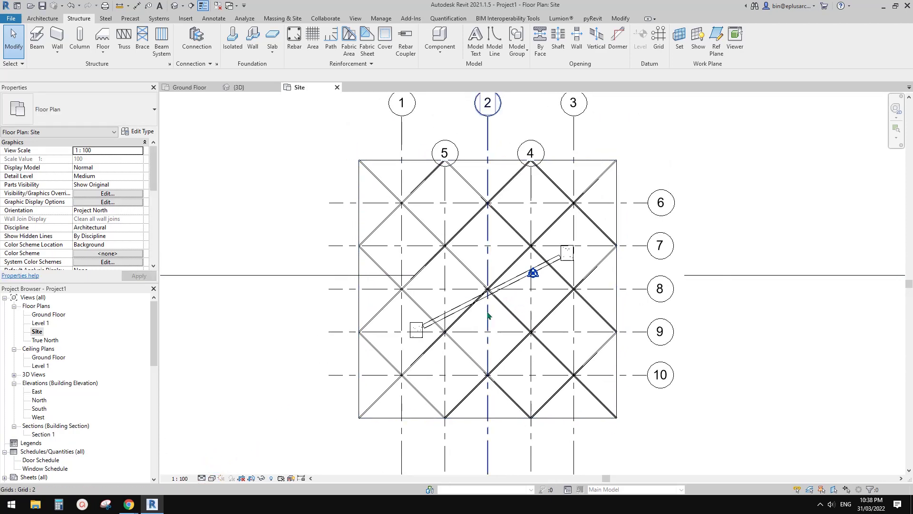
scroll(489, 316, up, 1)
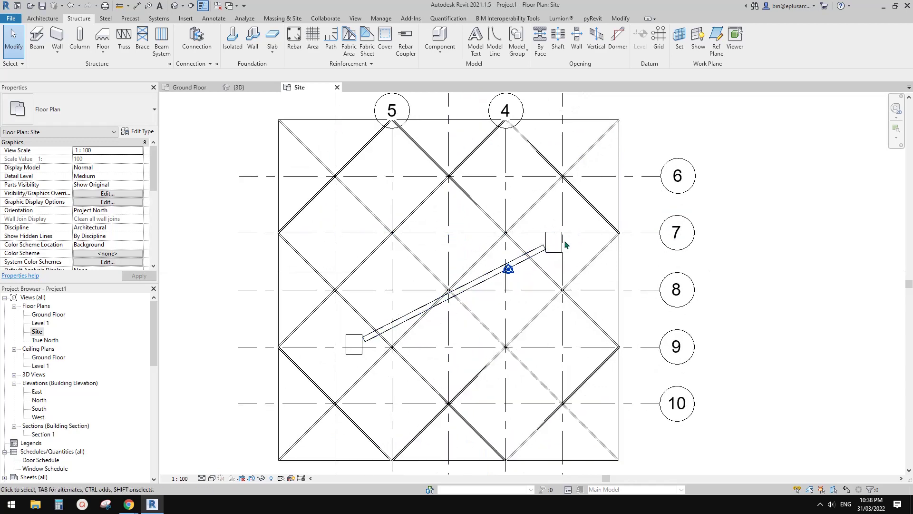
Place a 200x200x5.0SHS beam in plan from the pier near grids 3 and 7 to beside grid 4, between grids 9 and 10.
click(475, 286)
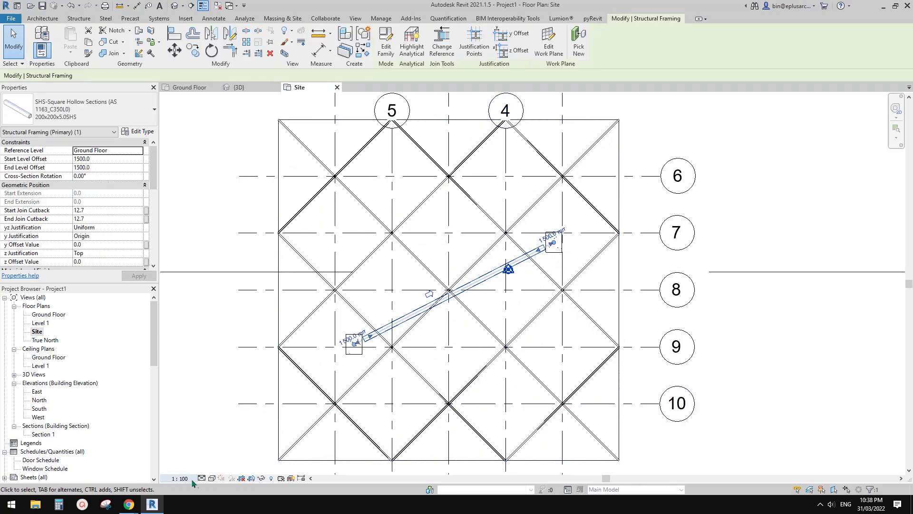
middle_drag(550, 326, 537, 319)
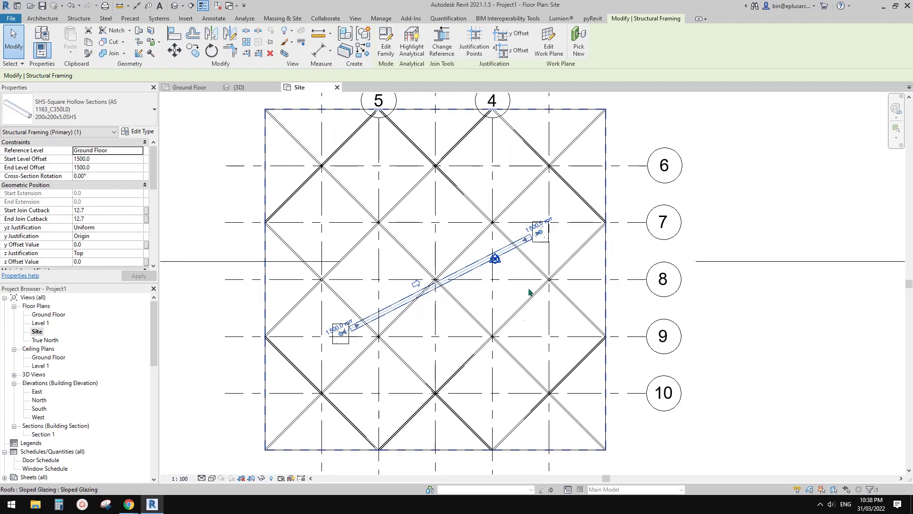
middle_drag(534, 288, 538, 273)
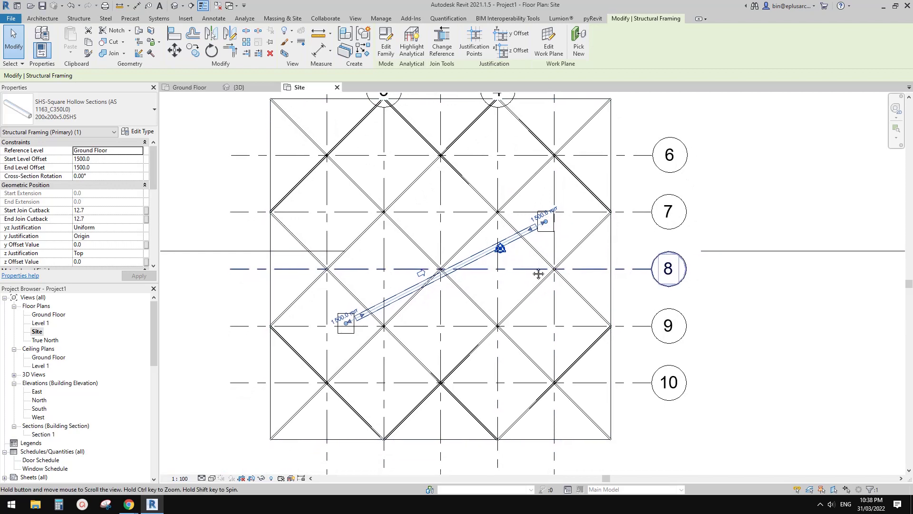
key(b)
key(m)
click(545, 222)
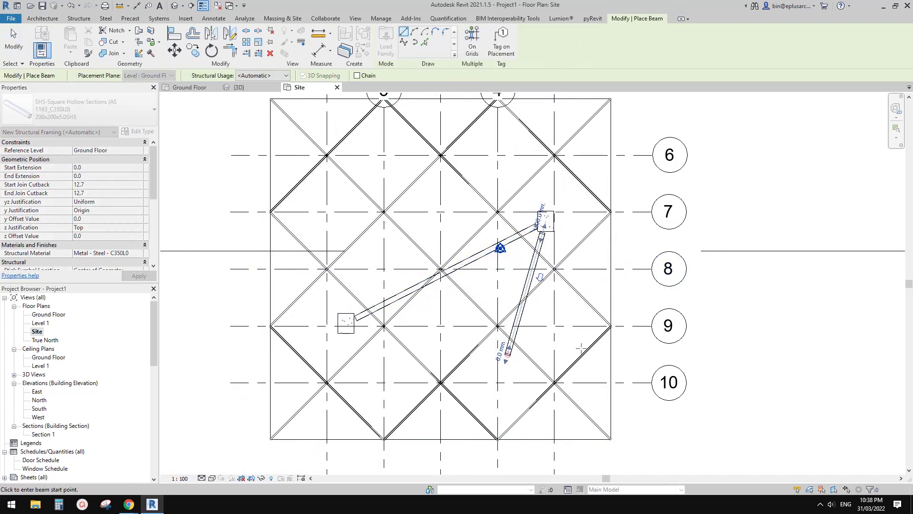
key(Escape)
key(Escape)
In the 3D view, set the level offset at the new beam's free end to 2400 mm.
click(175, 6)
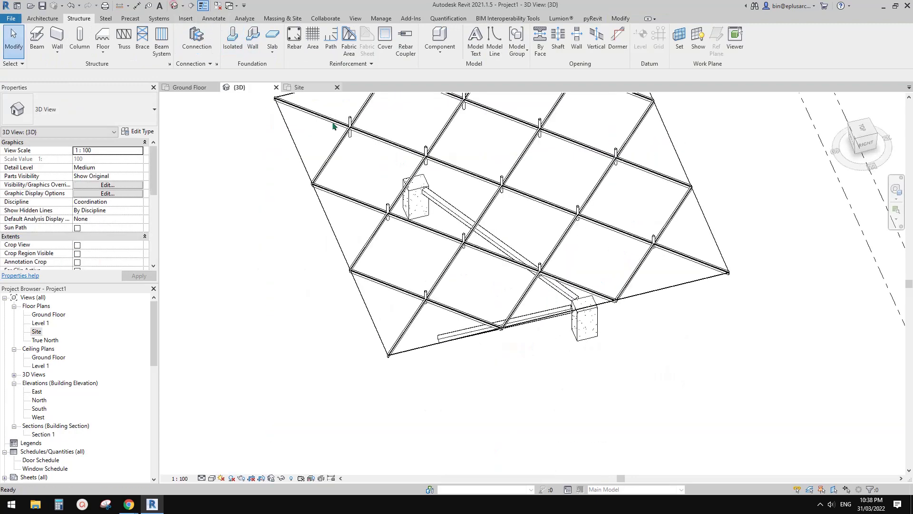
shift+middle_drag(513, 278, 532, 160)
click(521, 312)
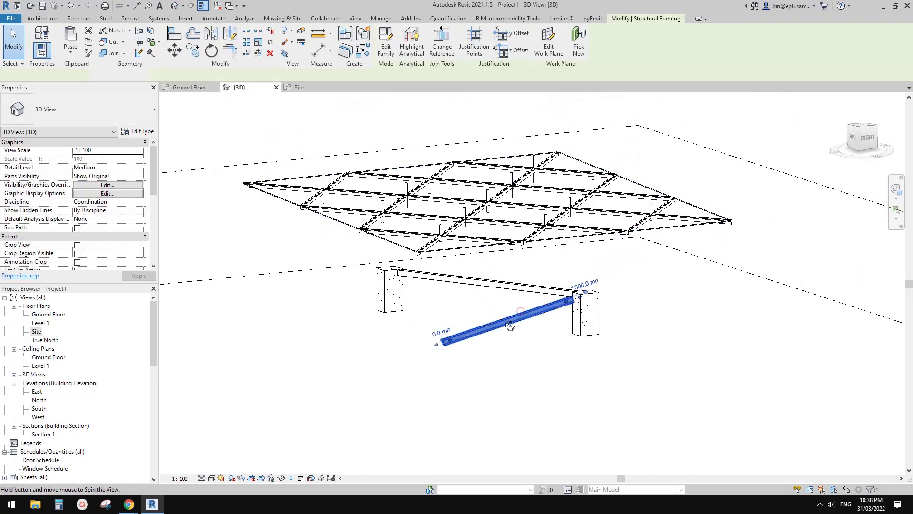
shift+middle_drag(510, 326, 449, 341)
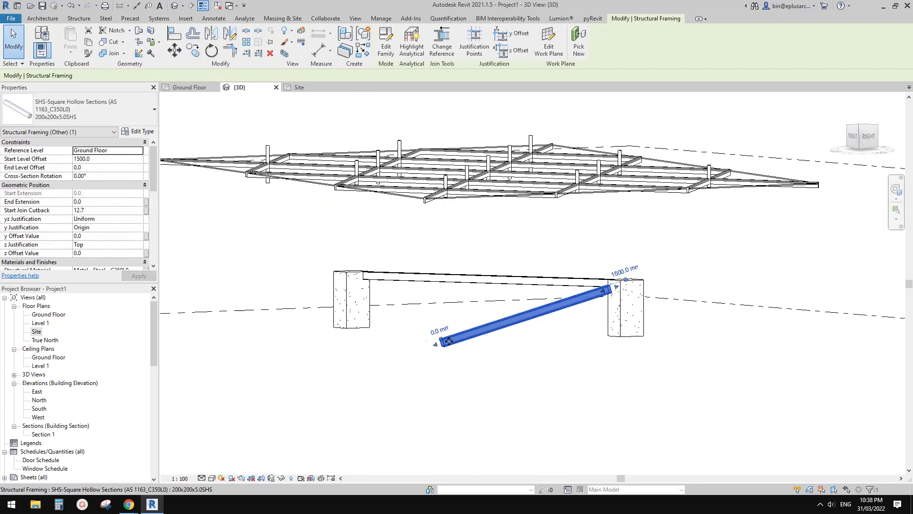
shift+middle_drag(490, 319, 493, 330)
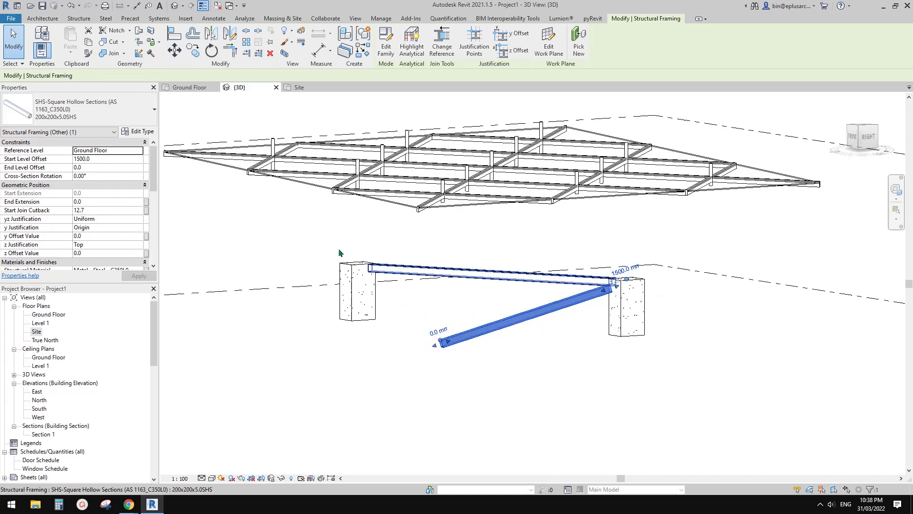
click(435, 331)
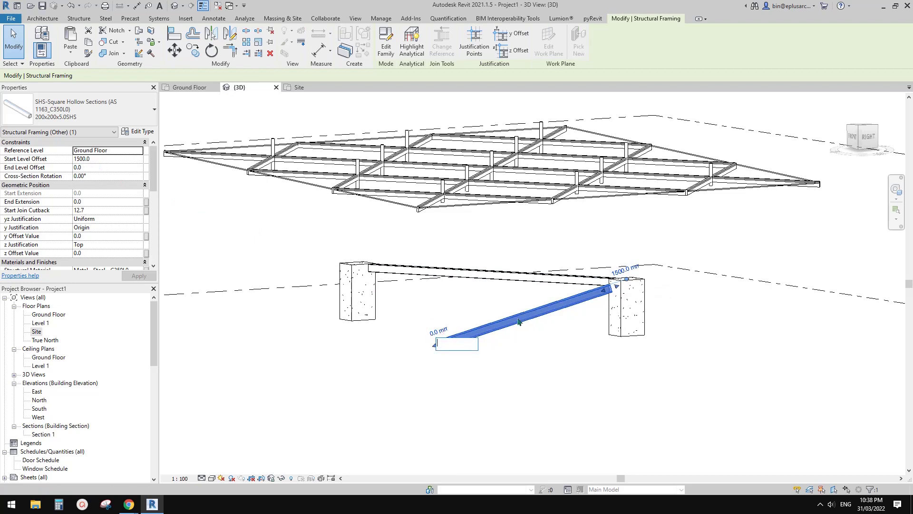
text(2400)
key(Return)
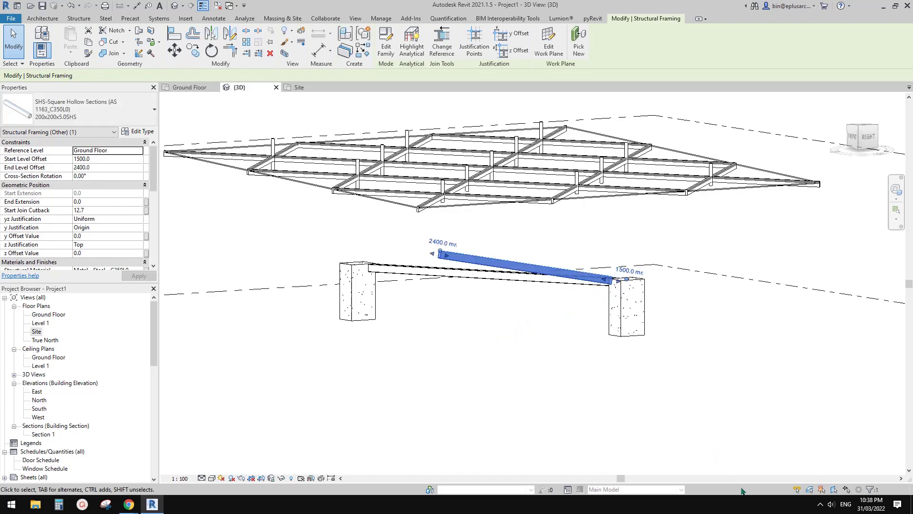
Copy the concrete pier where the two beams meet to the open ground on the side away from the sloping beam.
shift+middle_drag(442, 286, 444, 329)
key(c)
key(o)
click(585, 332)
middle_drag(683, 327, 586, 331)
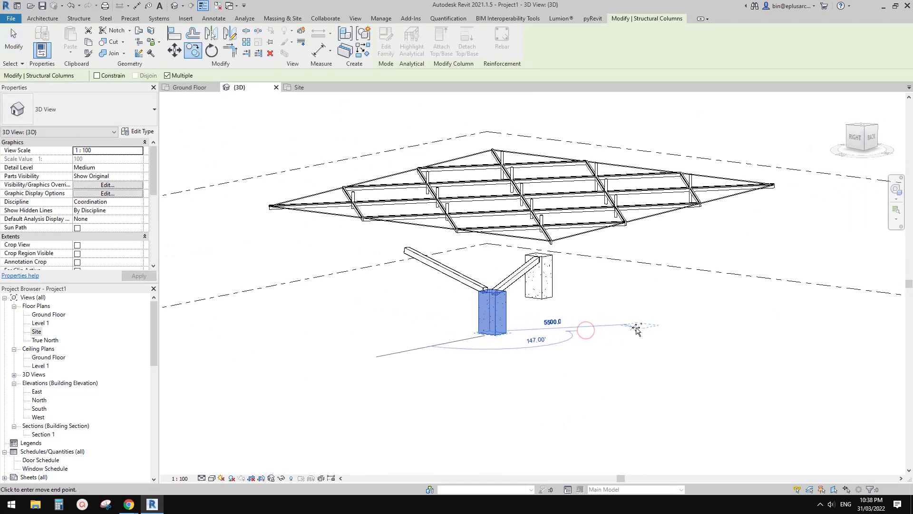
click(652, 328)
Set the copied concrete pier's top offset to 2400.
click(648, 333)
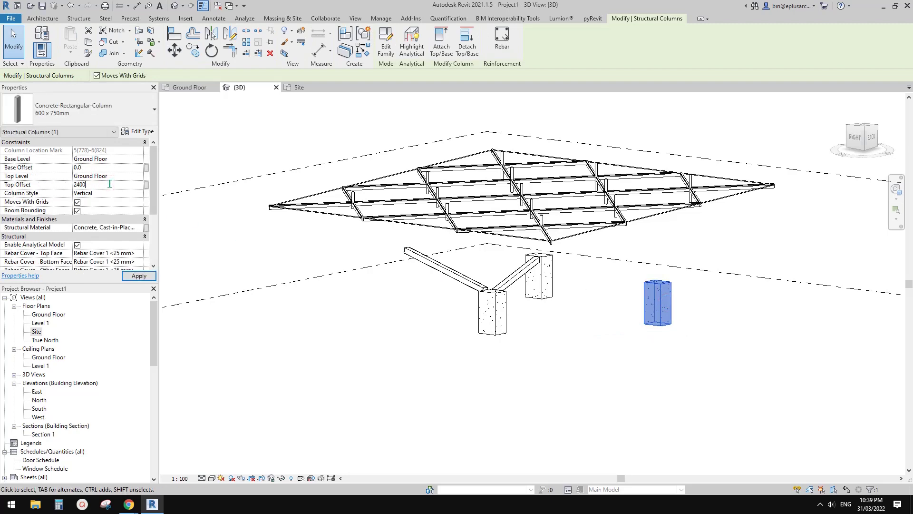
middle_drag(574, 246, 571, 245)
click(561, 279)
Place a similar 200x200x5.0SHS beam in 3D from the original pier's top centre to the top of the taller copied pier.
click(515, 273)
key(c)
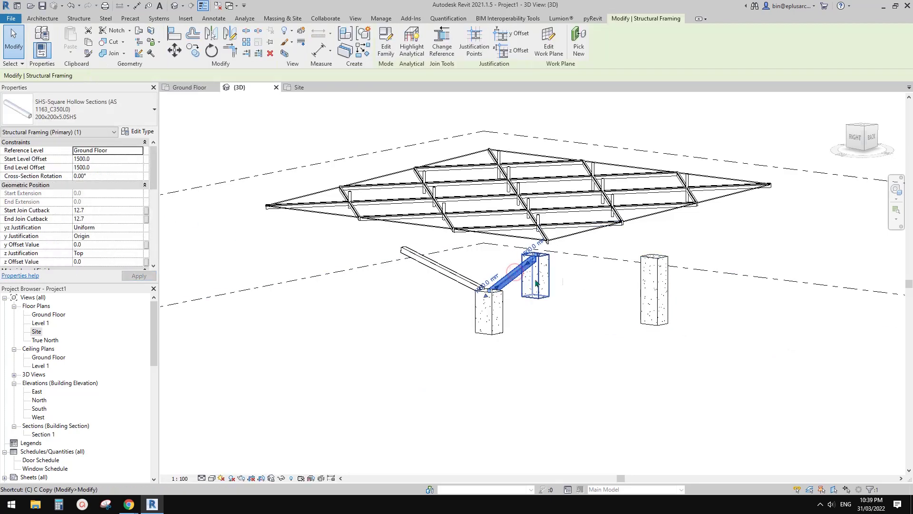
mouse_move(542, 307)
shift+middle_down()
mouse_move(540, 282)
mouse_move(550, 300)
mouse_move(542, 290)
shift+middle_up()
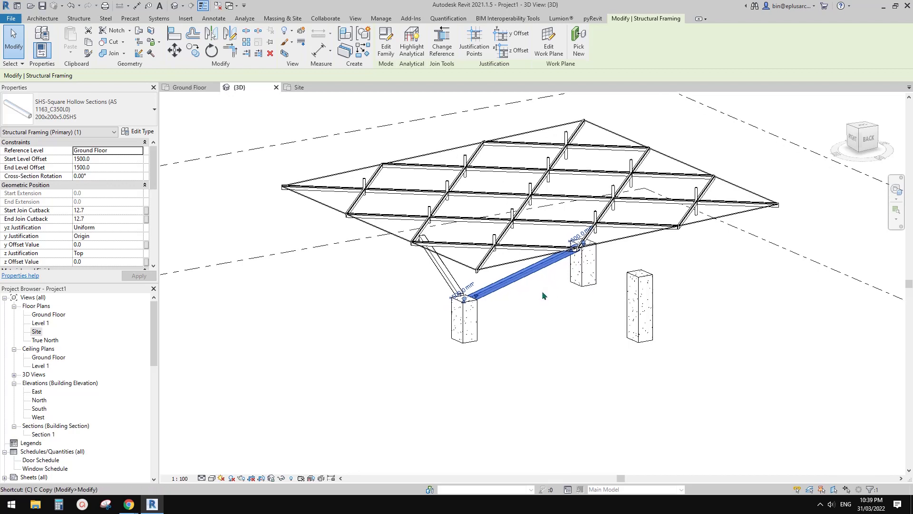
key(s)
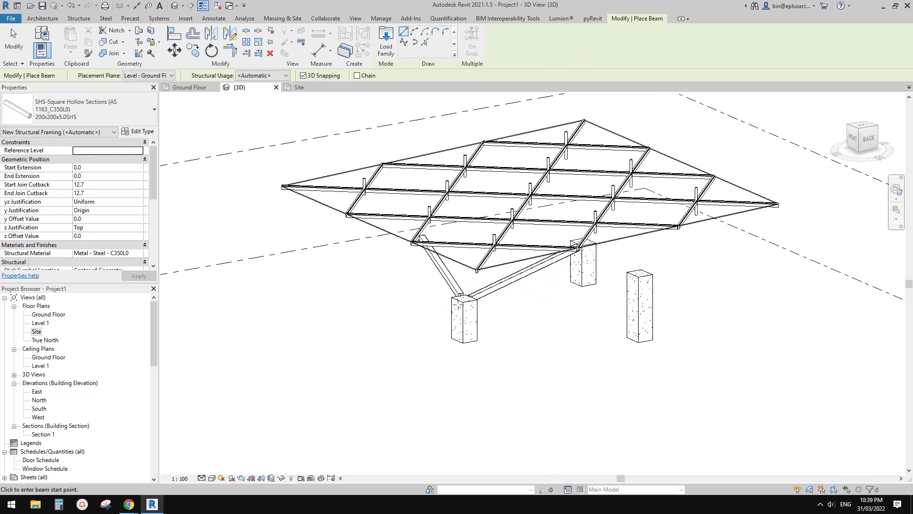
shift+middle_drag(458, 305, 479, 314)
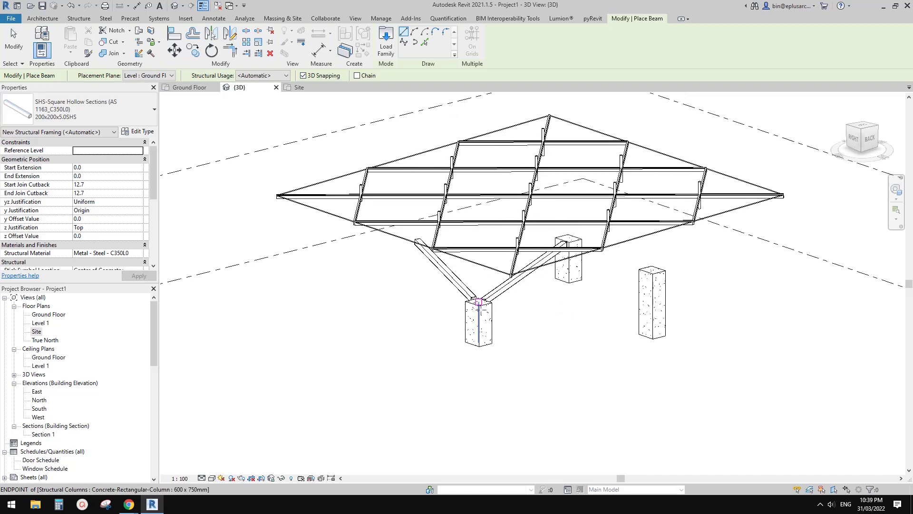
click(478, 309)
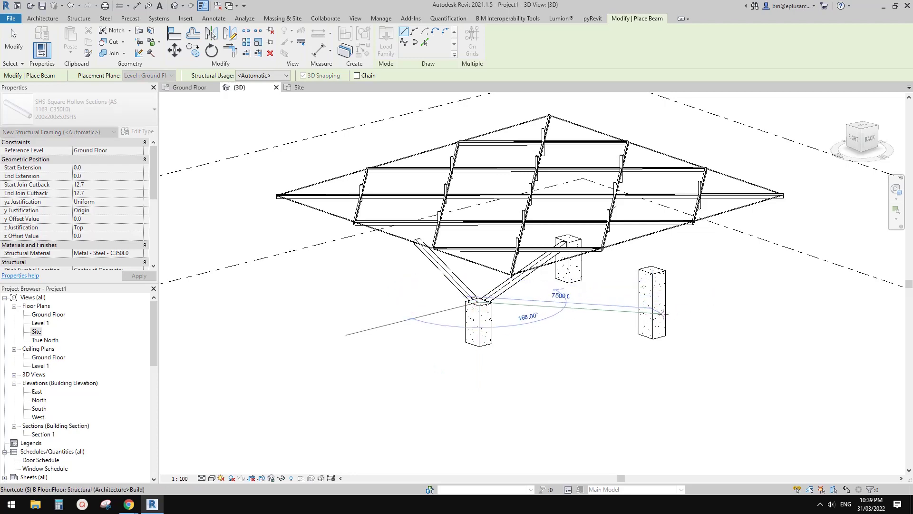
click(653, 270)
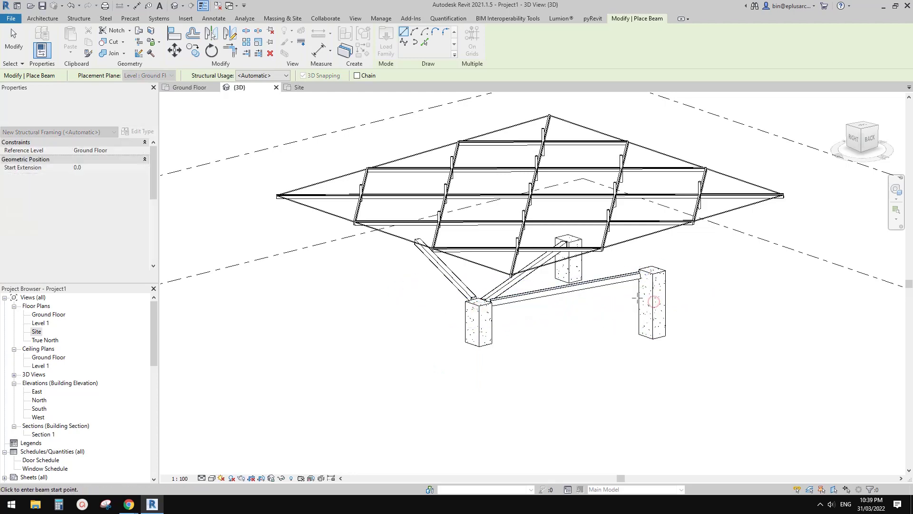
key(Escape)
key(Escape)
Delete the taller copied pier at the outer end of the new sloping beam.
click(647, 291)
key(Delete)
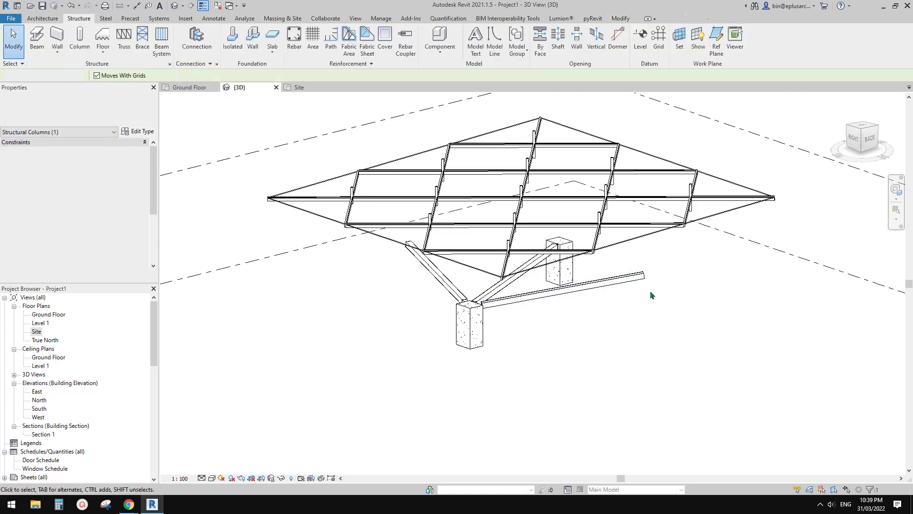
shift+middle_drag(646, 278, 711, 248)
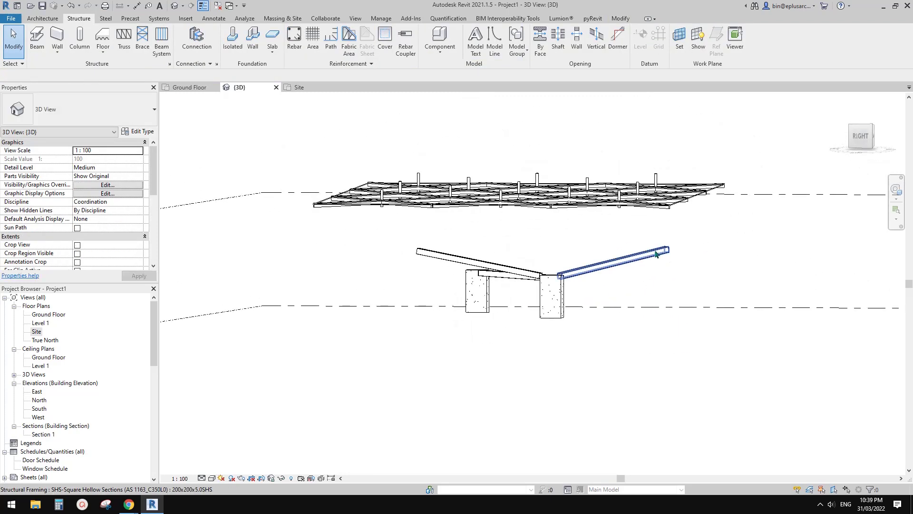
Place a 200x200x5.0SHS beam from the second pier's top centre to the free raised end of the newest sloping beam.
click(656, 252)
shift+middle_drag(659, 267, 690, 276)
scroll(642, 272, up, 1)
scroll(585, 262, up, 2)
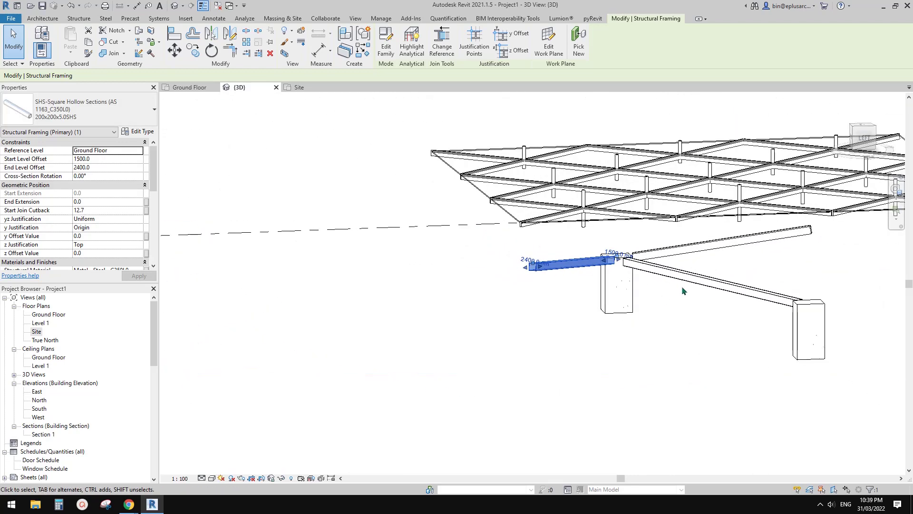
click(690, 276)
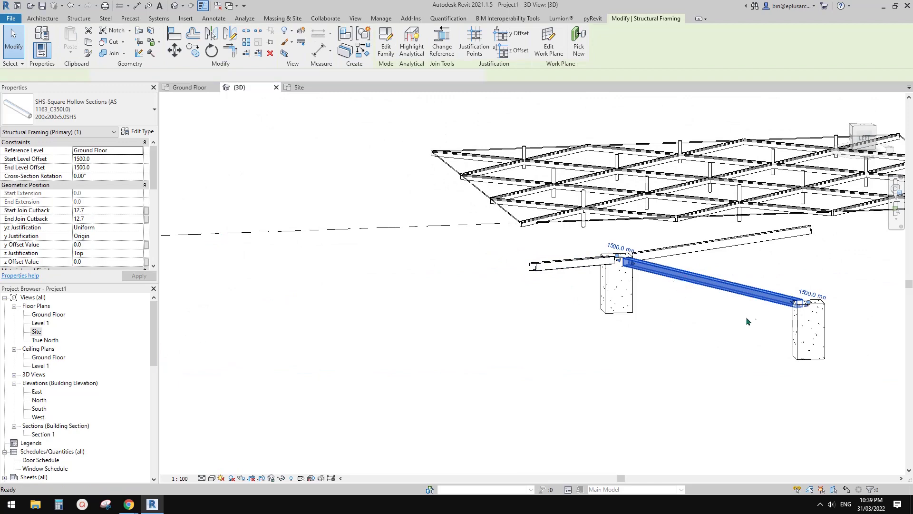
key(b)
key(m)
click(807, 301)
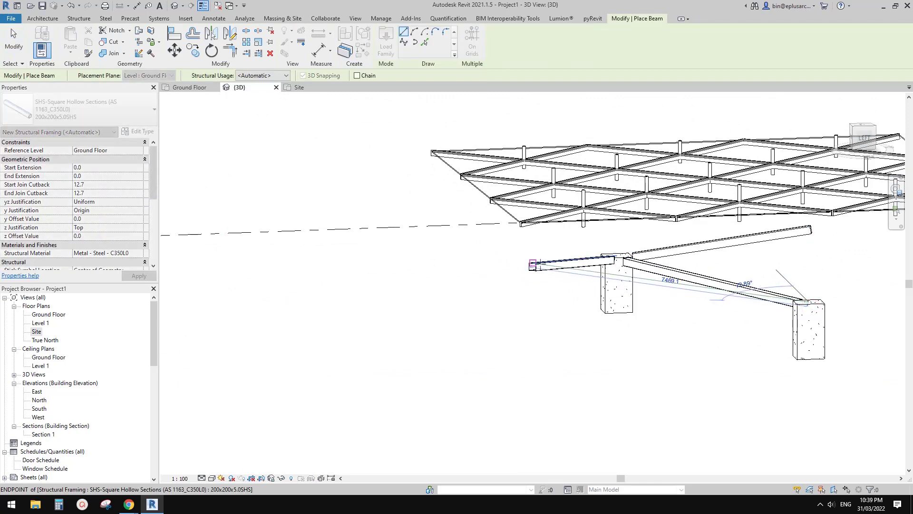
click(540, 264)
Place a first 200x200x5.0SHS branch beam between the raised junction of the two sloping beams and the lower end of a circular canopy post.
shift+middle_drag(581, 332, 663, 240)
click(560, 256)
click(673, 236)
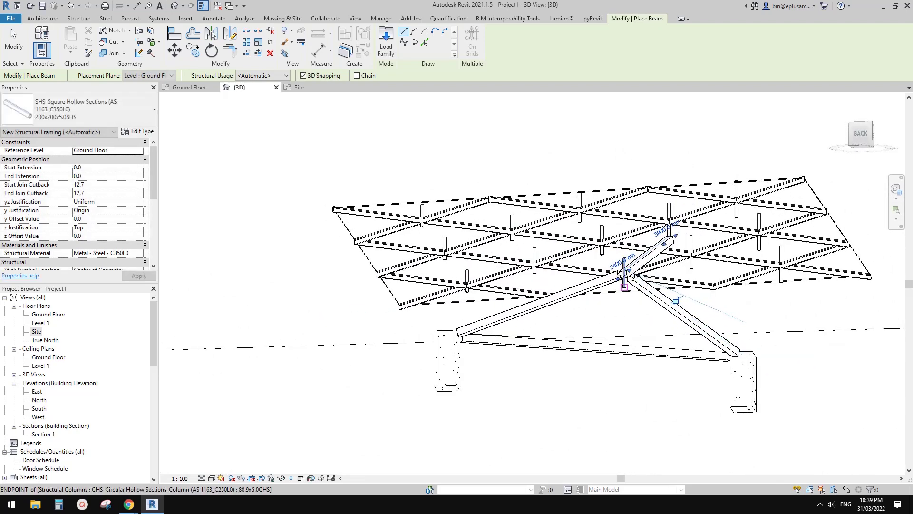
shift+middle_drag(666, 286, 678, 397)
shift+middle_drag(648, 205, 616, 208)
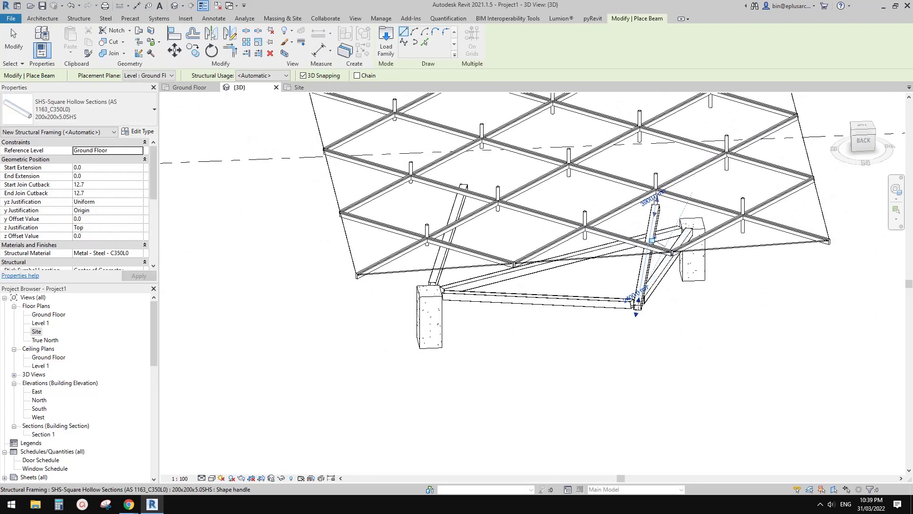
mouse_move(637, 297)
shift+middle_down()
mouse_move(636, 309)
mouse_move(678, 304)
mouse_move(644, 294)
shift+middle_up()
key(Escape)
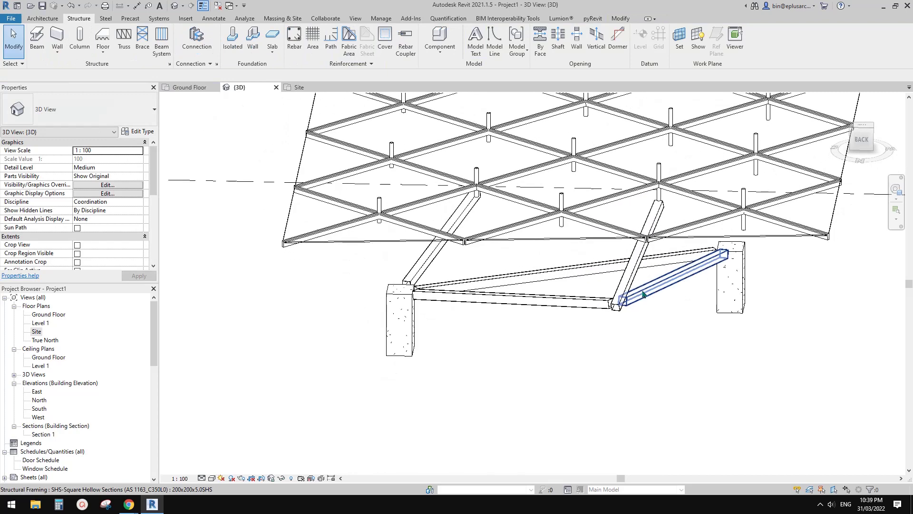
Place three more similar 200x200x5.0SHS branch beams from the lower ends of surrounding canopy posts to the same raised junction.
click(637, 260)
key(c)
key(s)
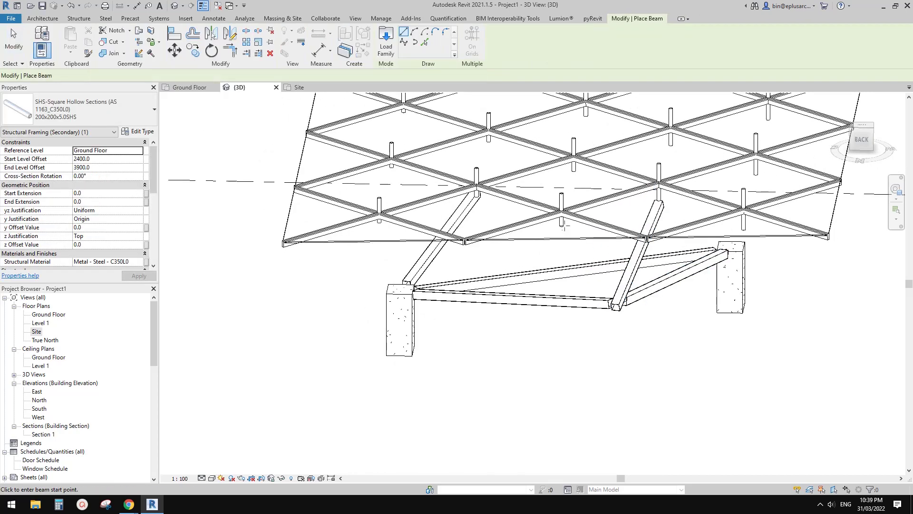
click(562, 222)
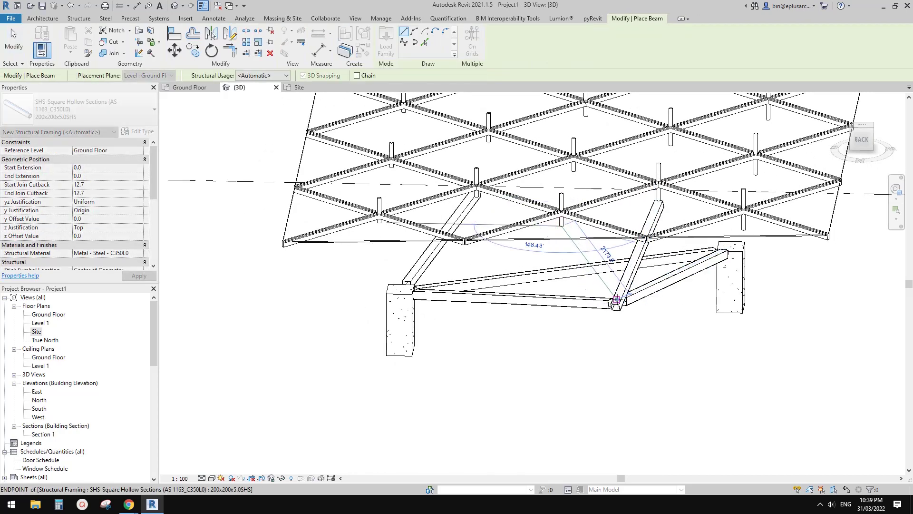
click(744, 229)
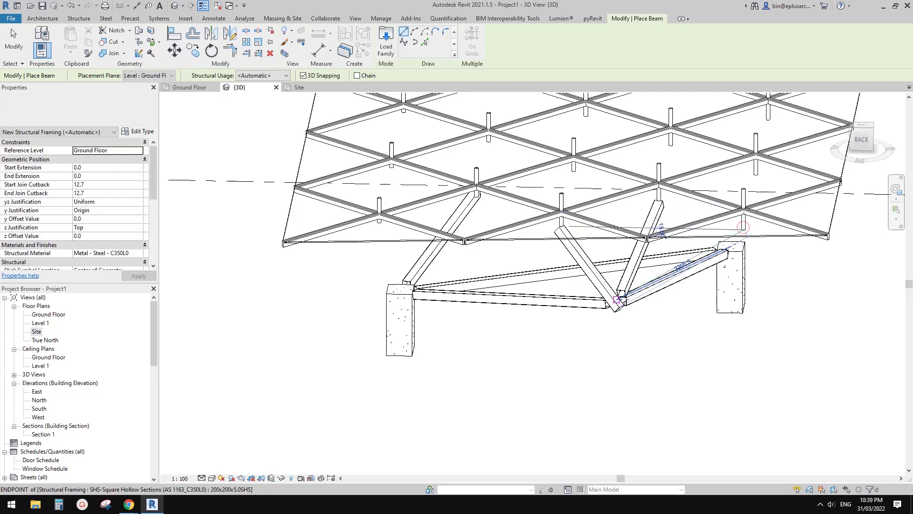
click(617, 300)
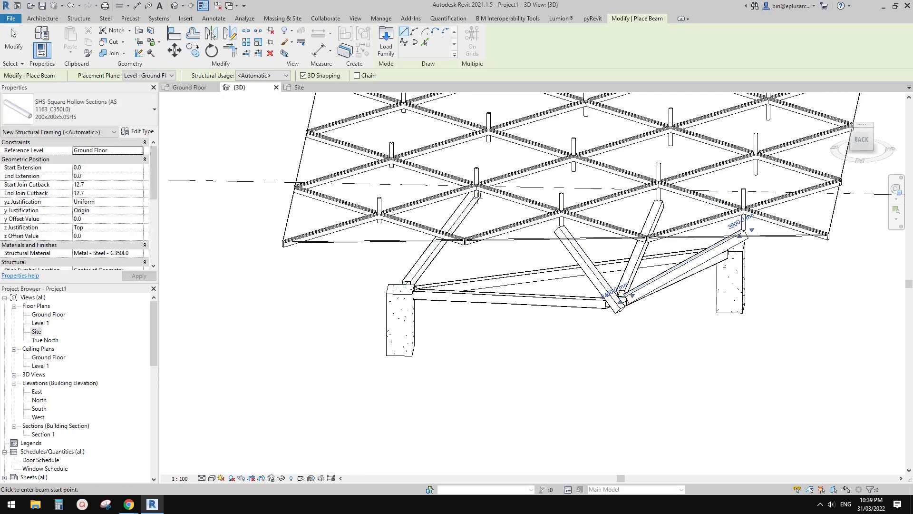
click(379, 221)
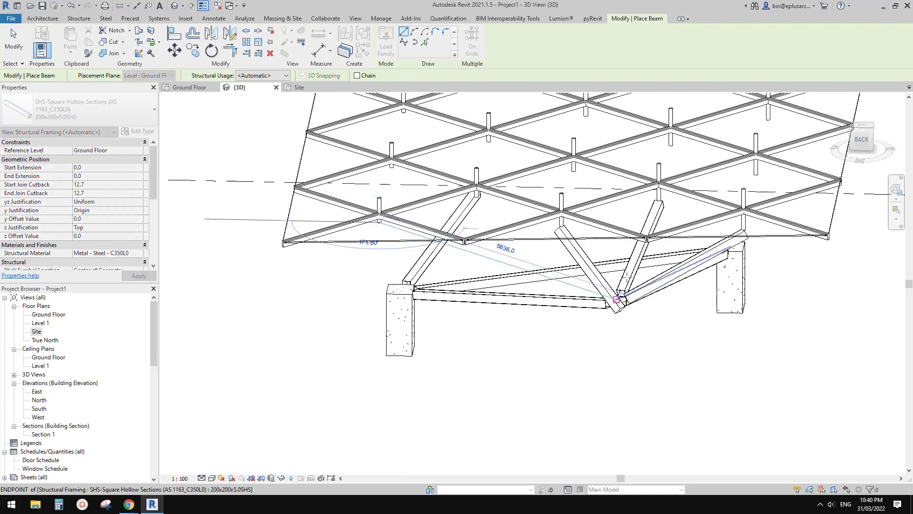
click(618, 298)
shift+middle_drag(627, 277, 571, 148)
scroll(597, 280, up, 1)
key(Escape)
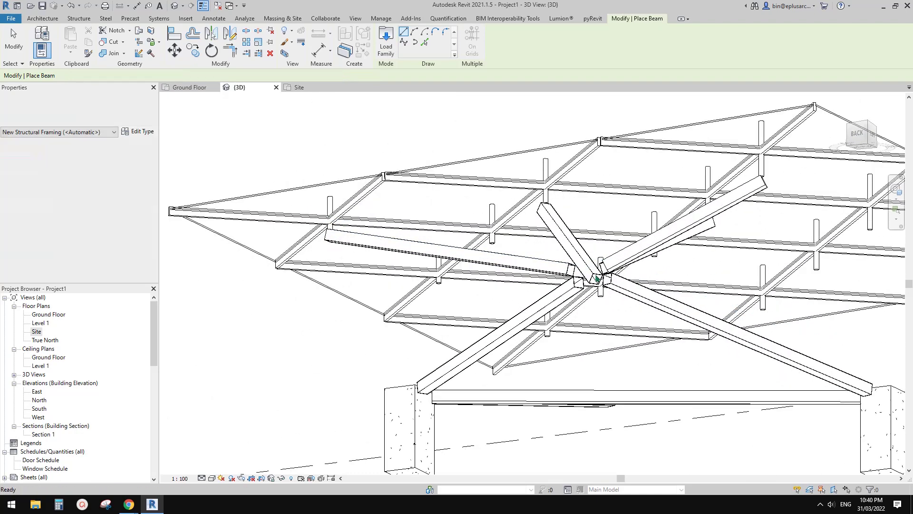
Extend the longest branch beam's cut-back end to meet the other beams at the raised junction.
scroll(598, 279, up, 3)
click(602, 273)
scroll(605, 271, up, 2)
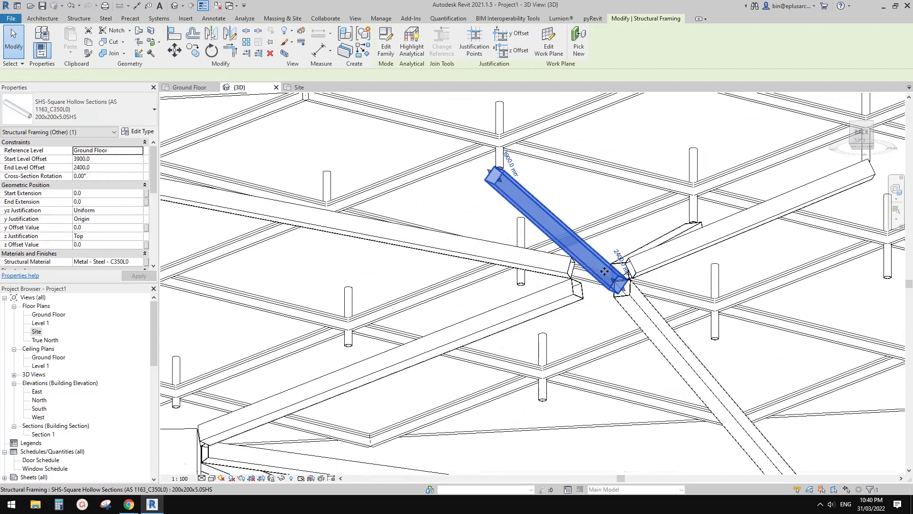
shift+middle_drag(604, 270, 573, 279)
click(556, 276)
scroll(571, 275, up, 1)
drag(569, 277, 601, 283)
shift+middle_drag(618, 288, 604, 286)
Extend the cut-back end of the sloping beam rising from the pier until it reaches the raised junction.
scroll(603, 285, up, 1)
click(582, 341)
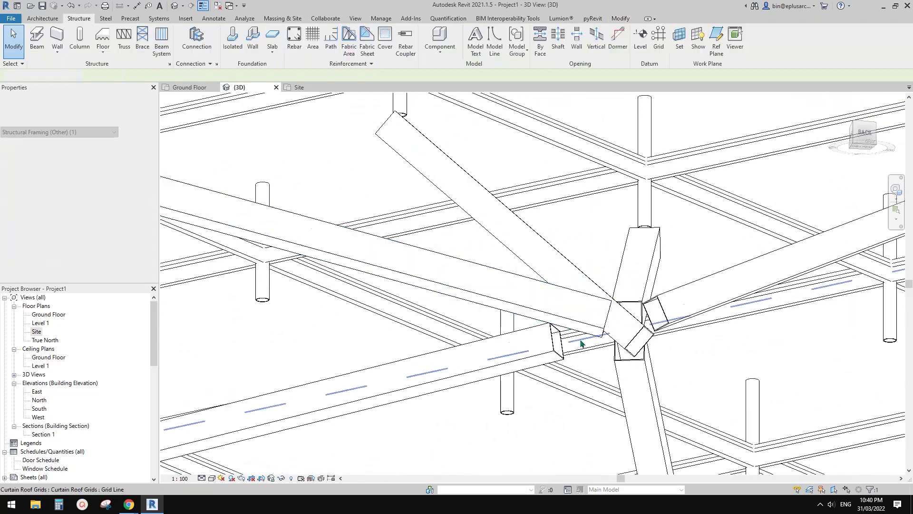
click(547, 347)
drag(569, 342, 614, 318)
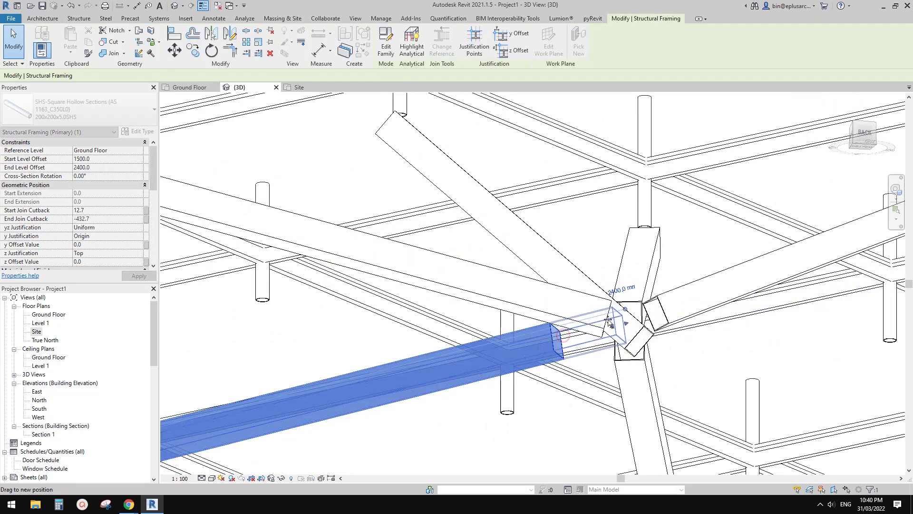
key(Escape)
Notch the longest branch beam against the steep branch beam where they meet at the raised junction.
mouse_move(603, 300)
shift+middle_down()
mouse_move(611, 308)
mouse_move(601, 308)
shift+middle_up()
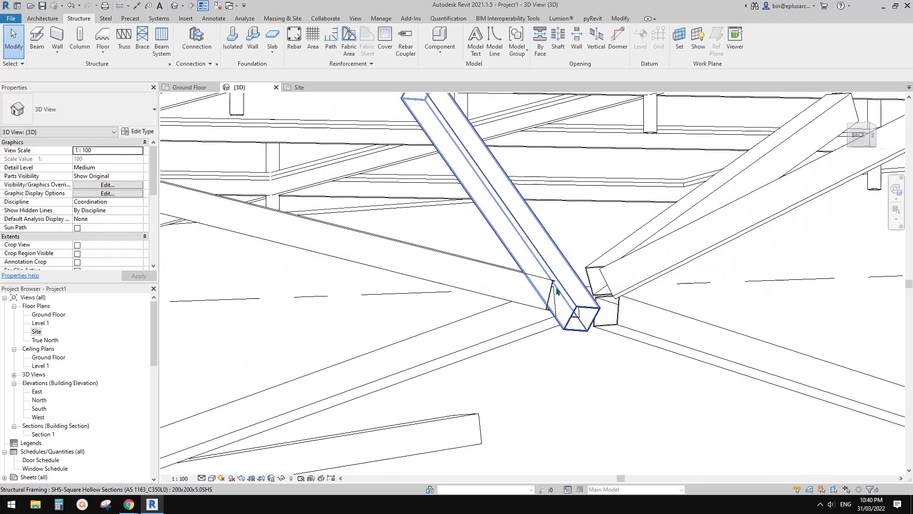
shift+middle_drag(556, 287, 258, 102)
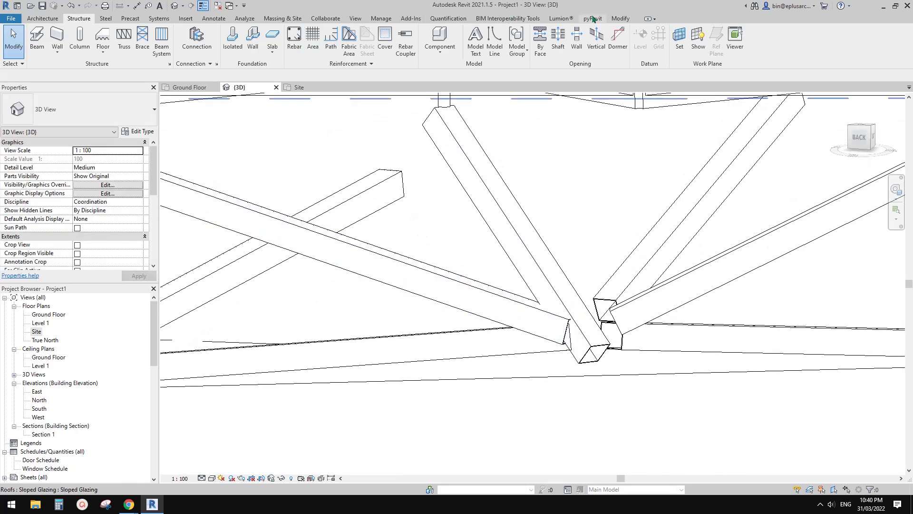
click(622, 19)
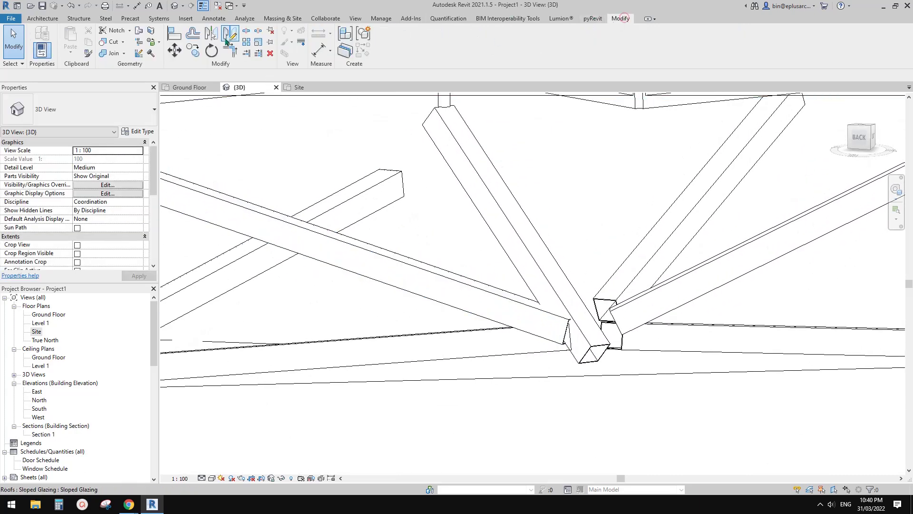
click(115, 31)
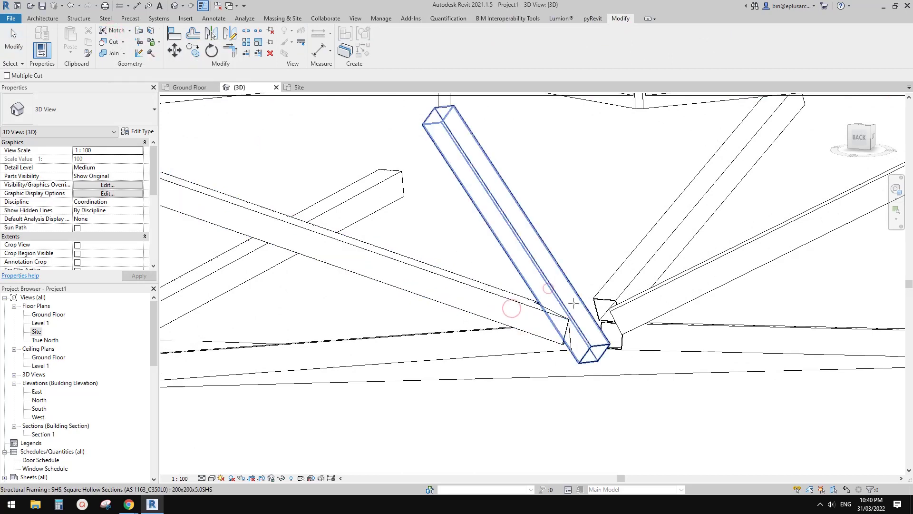
key(Escape)
Set the notched branch beam's notching distance to 2.0.
click(533, 320)
shift+middle_drag(531, 316, 501, 366)
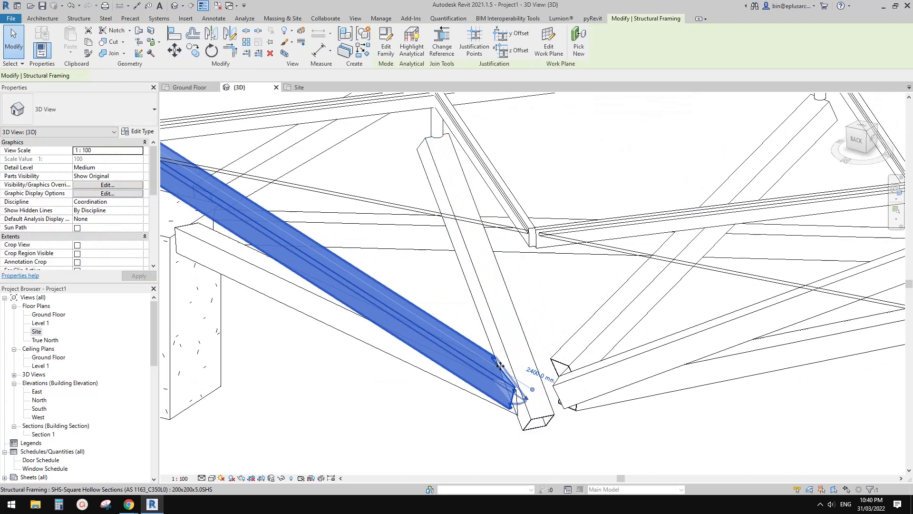
click(480, 372)
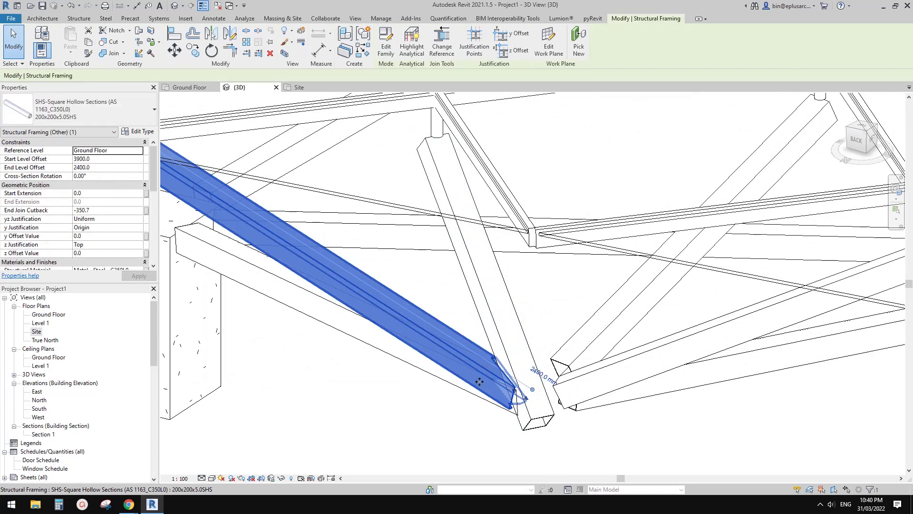
scroll(72, 243, down, 2)
scroll(64, 241, down, 3)
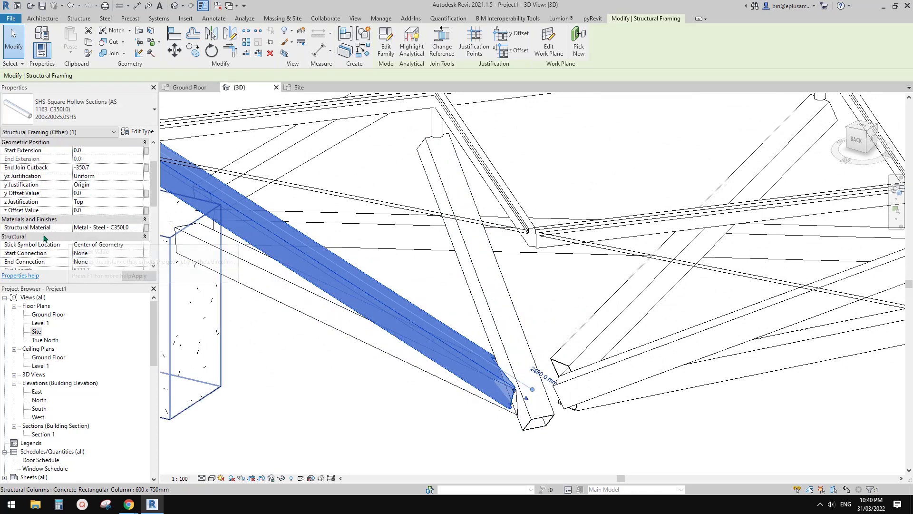
scroll(81, 240, down, 3)
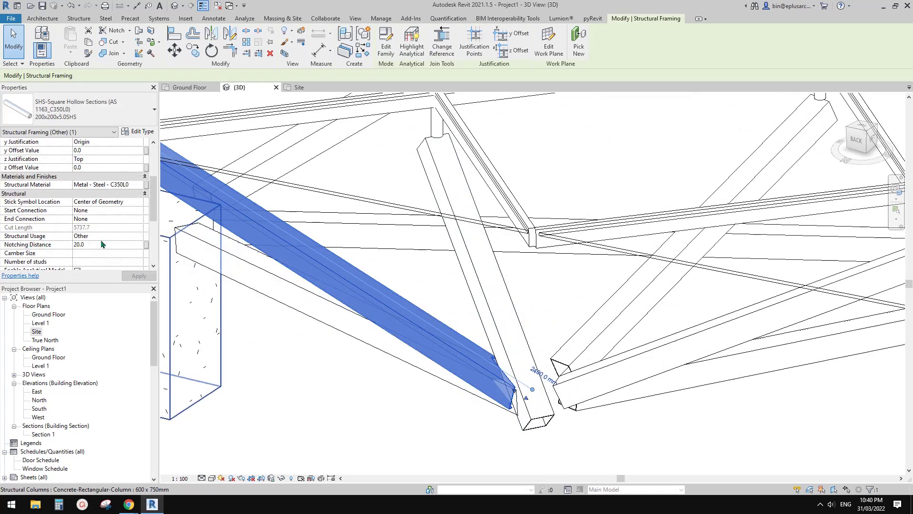
click(102, 243)
text(2.0)
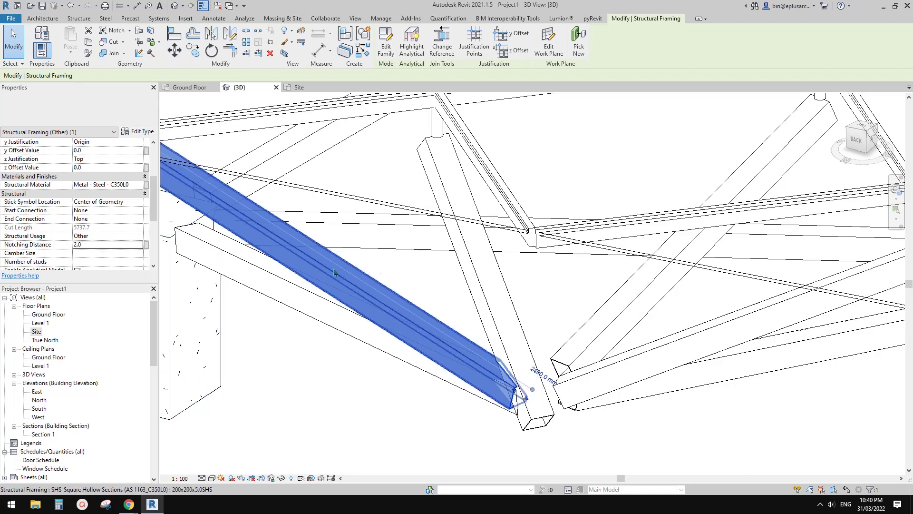
double_click(90, 244)
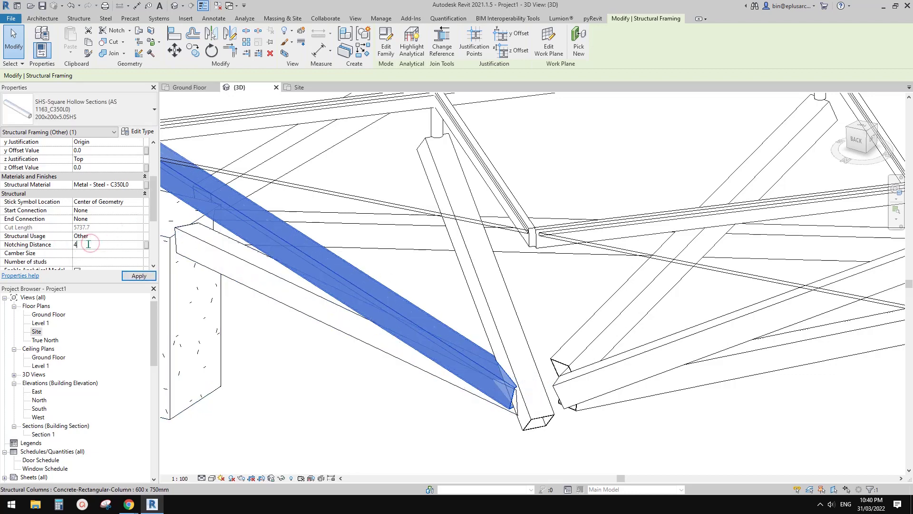
key(Escape)
click(483, 371)
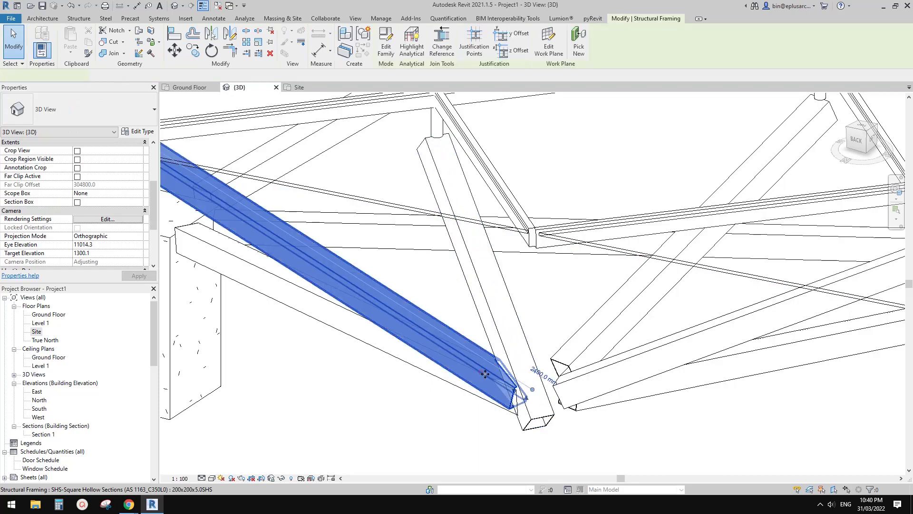
Place a similar 200x200x5.0SHS beam from the second pier's top centre up to the lower end of a canopy post.
shift+middle_drag(484, 371, 562, 255)
click(502, 240)
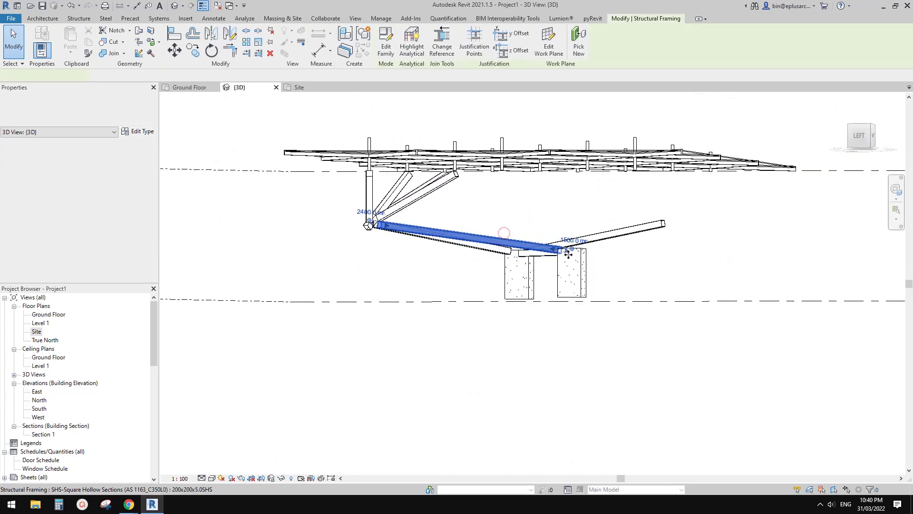
key(c)
key(s)
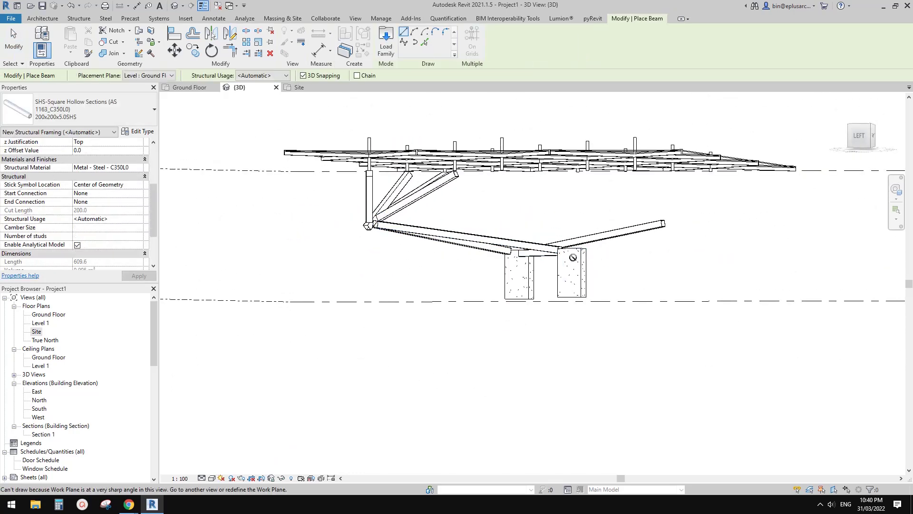
shift+middle_drag(570, 250, 556, 352)
click(562, 277)
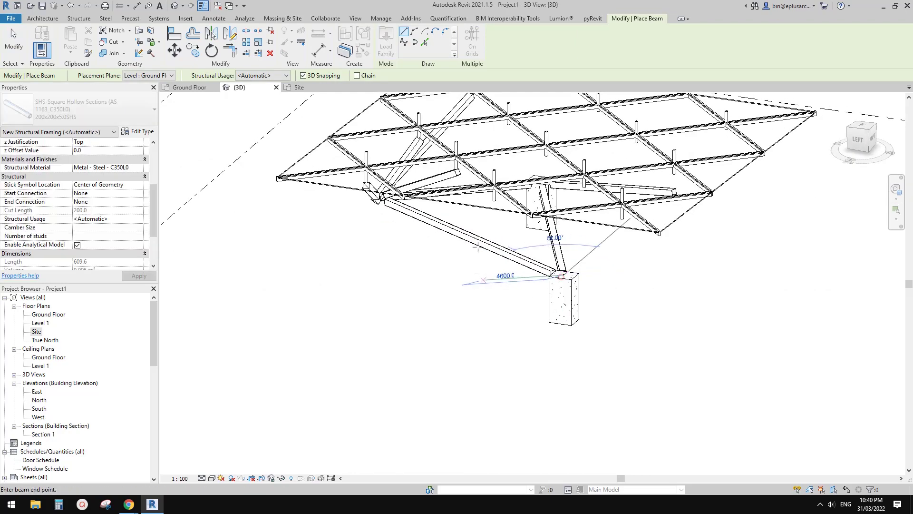
shift+middle_drag(464, 280, 467, 148)
shift+middle_drag(561, 277, 533, 156)
shift+middle_drag(627, 188, 490, 227)
Place a long 200x200x5.0SHS beam from the raised branch junction to the free end of the sloping beam on the opposite side.
click(432, 200)
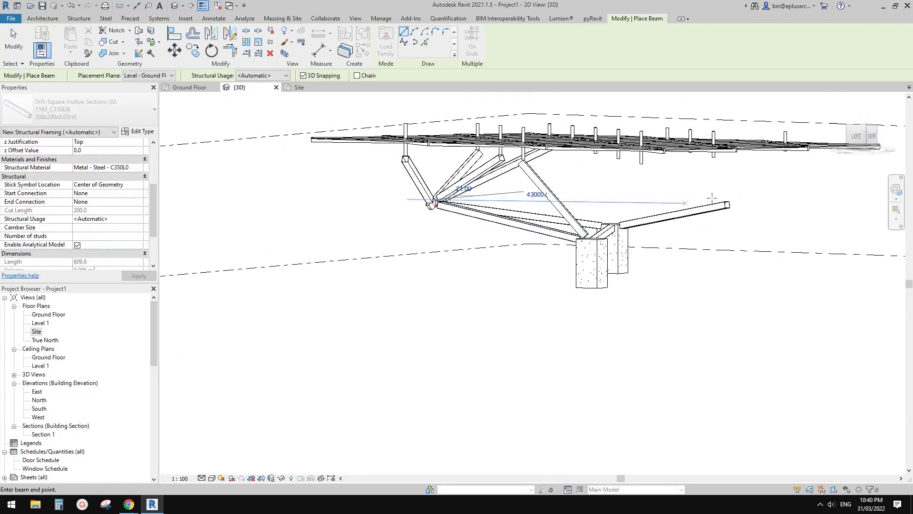
shift+middle_drag(724, 202, 518, 247)
click(608, 220)
shift+middle_drag(614, 232, 715, 259)
key(Escape)
key(Escape)
Place a 200x200x5.0SHS beam from the opposite sloping beam's free end down to the second pier's top centre.
scroll(701, 258, up, 3)
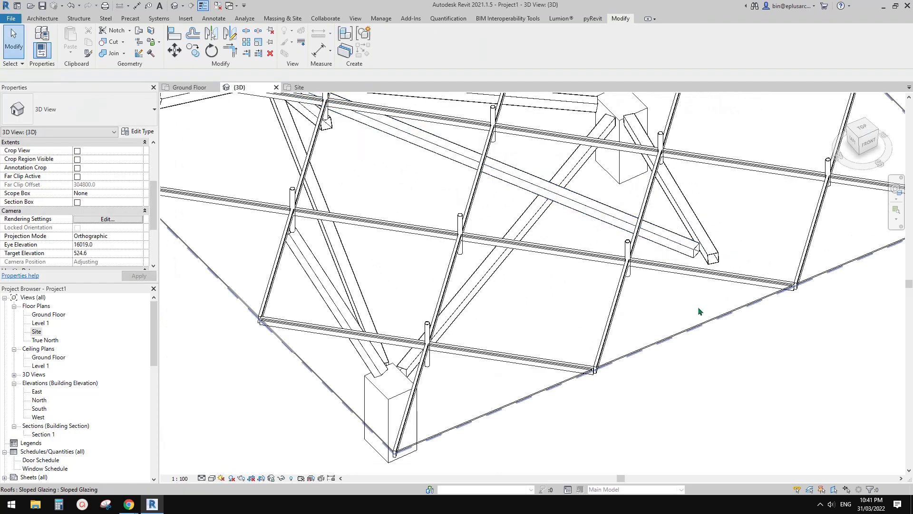
shift+middle_drag(698, 306, 687, 192)
click(674, 212)
key(b)
key(m)
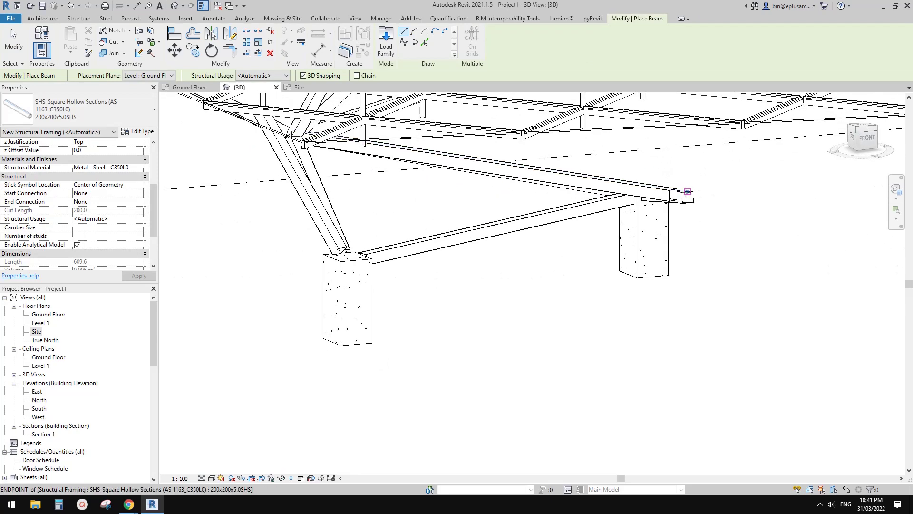
click(688, 192)
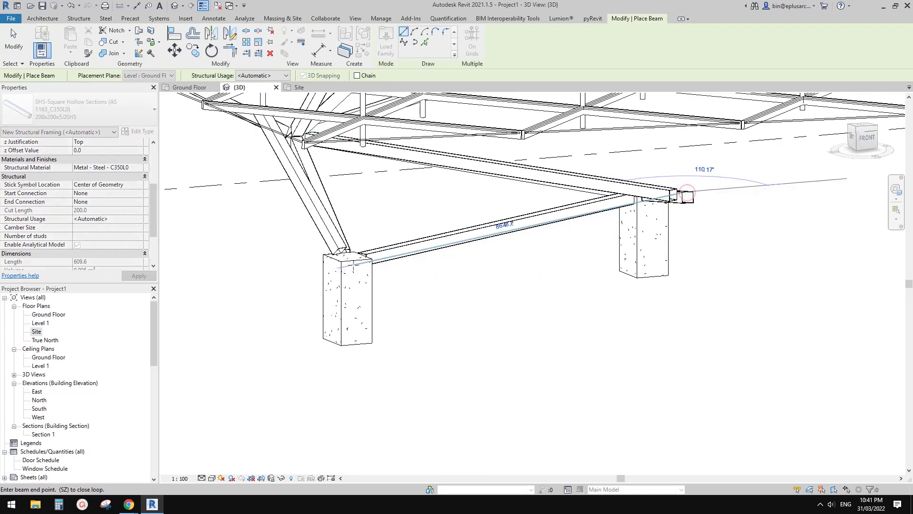
shift+middle_drag(642, 270, 574, 223)
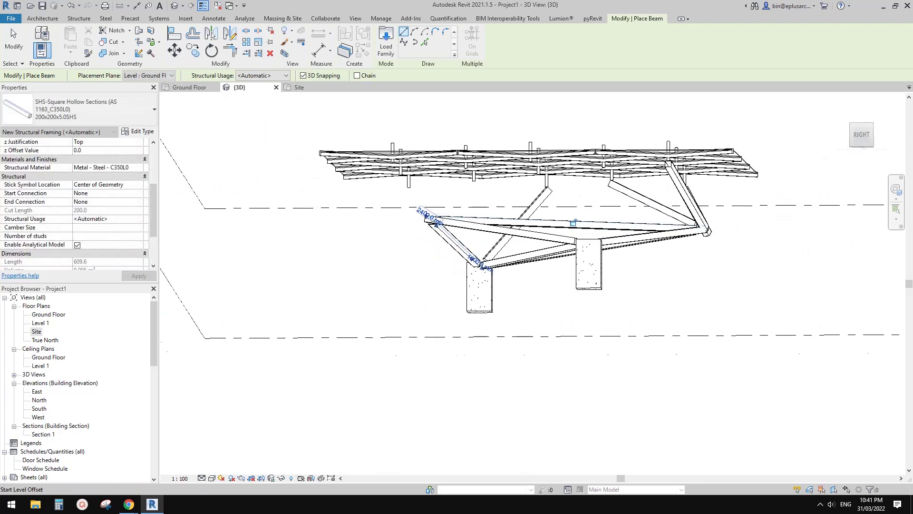
shift+middle_drag(427, 216, 550, 246)
scroll(445, 255, up, 4)
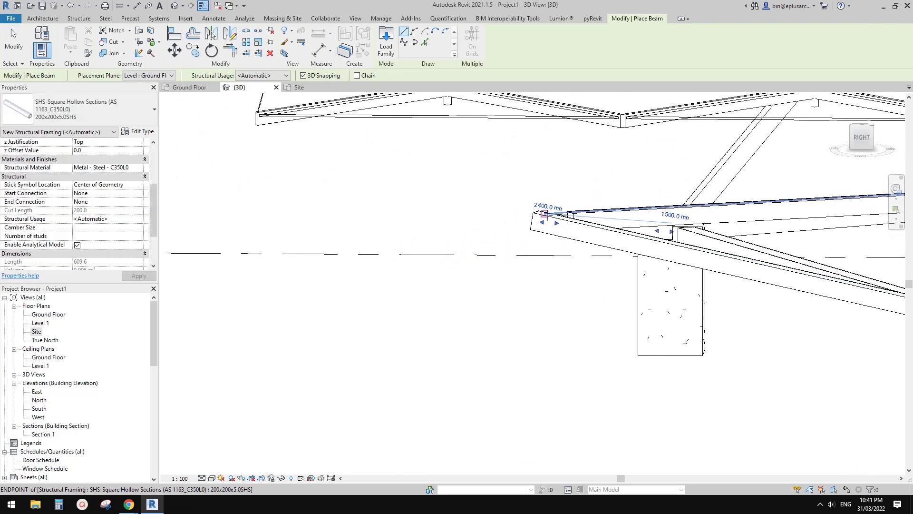
Place a 200x200x5.0SHS beam from the free end of the opposite sloping beam up to the lower end of a canopy post.
shift+middle_drag(549, 215, 536, 340)
click(561, 265)
scroll(561, 263, down, 2)
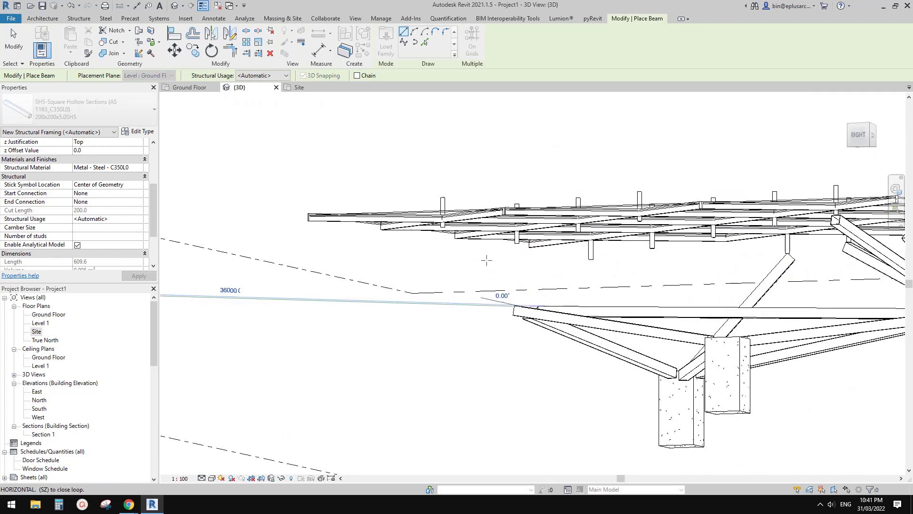
shift+middle_drag(486, 260, 486, 232)
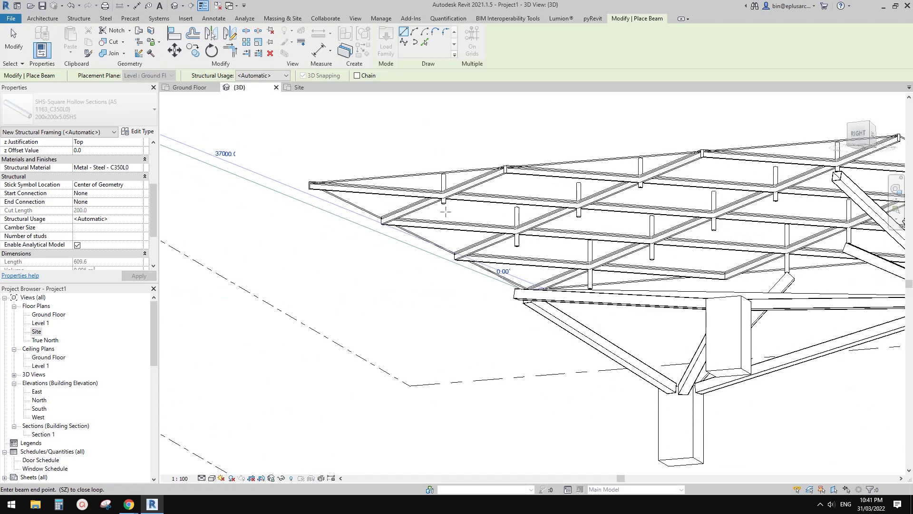
click(592, 228)
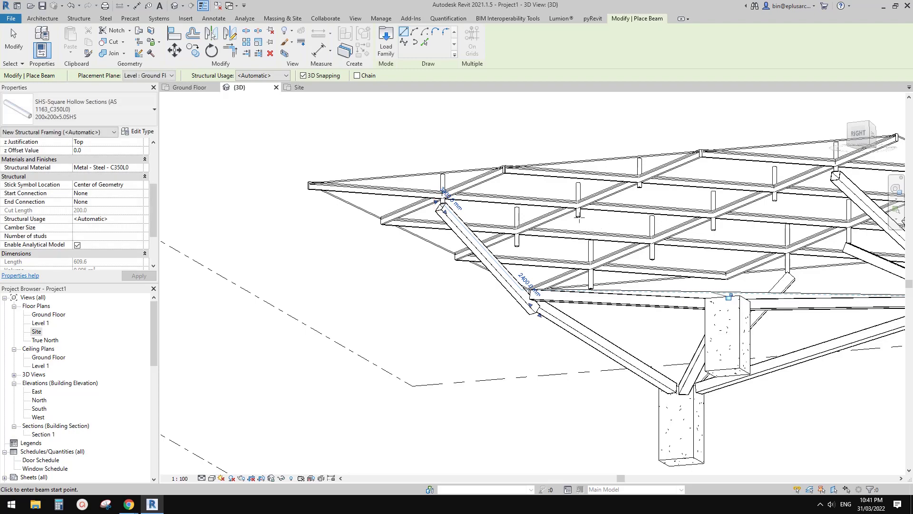
Place a second 200x200x5.0SHS branch beam between the same junction and the lower end of another canopy post.
shift+middle_drag(607, 269, 603, 248)
shift+middle_drag(601, 300, 671, 299)
click(402, 239)
shift+middle_drag(488, 268, 522, 280)
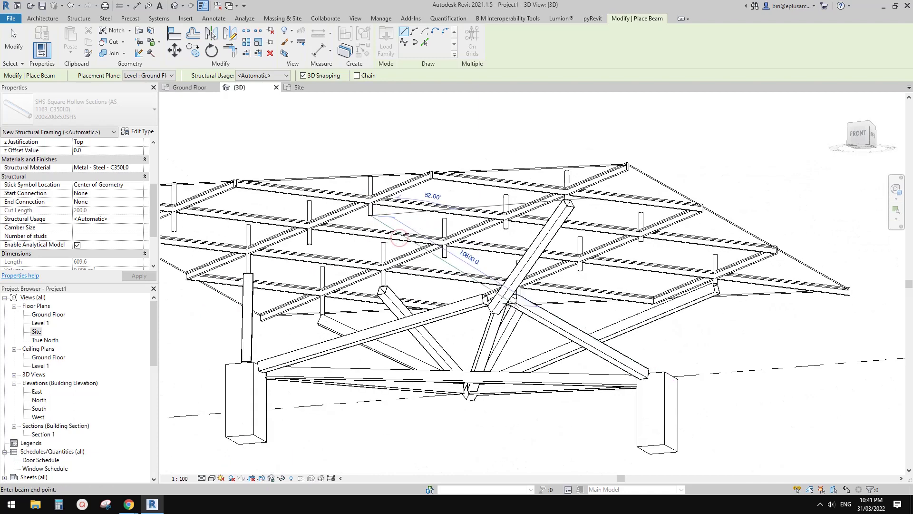
click(504, 299)
shift+middle_drag(496, 288, 508, 304)
key(Escape)
key(Escape)
Compare the modelled branching supports and canopy with the Caixa Forum Barcelona reference photo in the browser.
scroll(490, 248, down, 3)
shift+middle_drag(485, 273, 601, 302)
shift+middle_drag(509, 314, 446, 369)
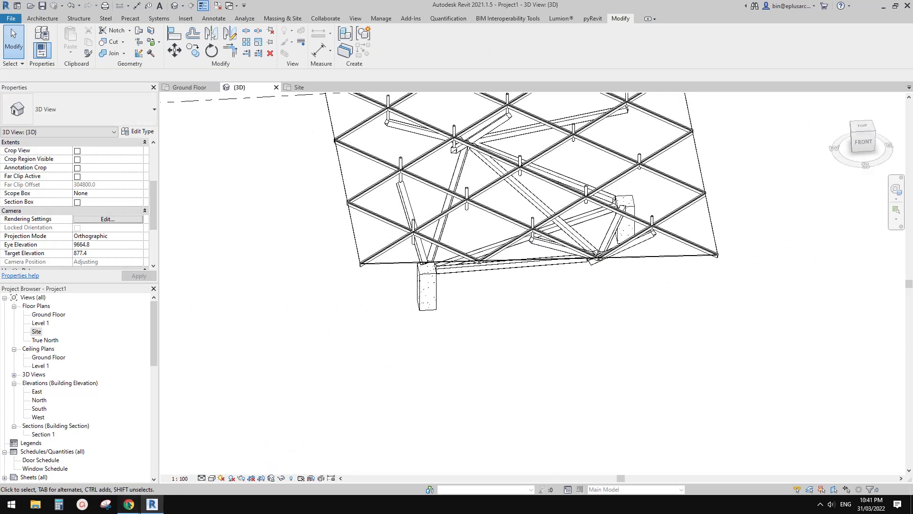
click(212, 466)
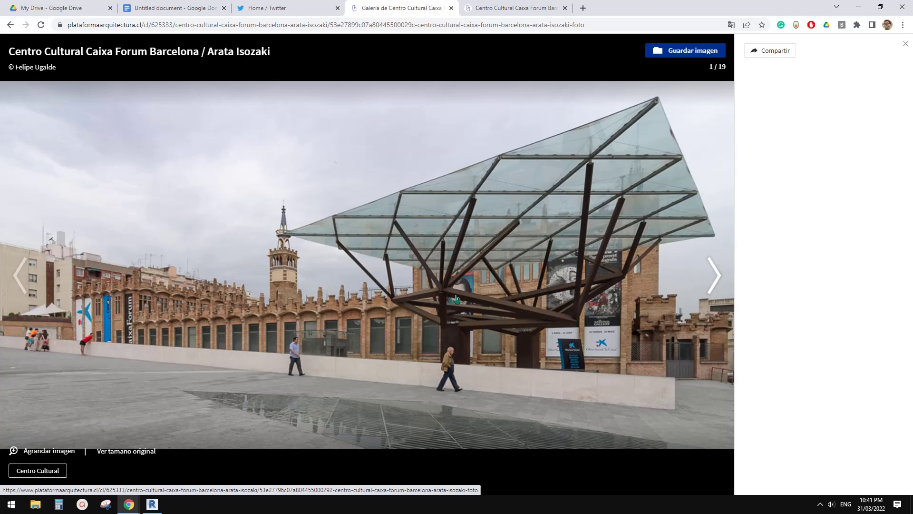
key(alt+Tab)
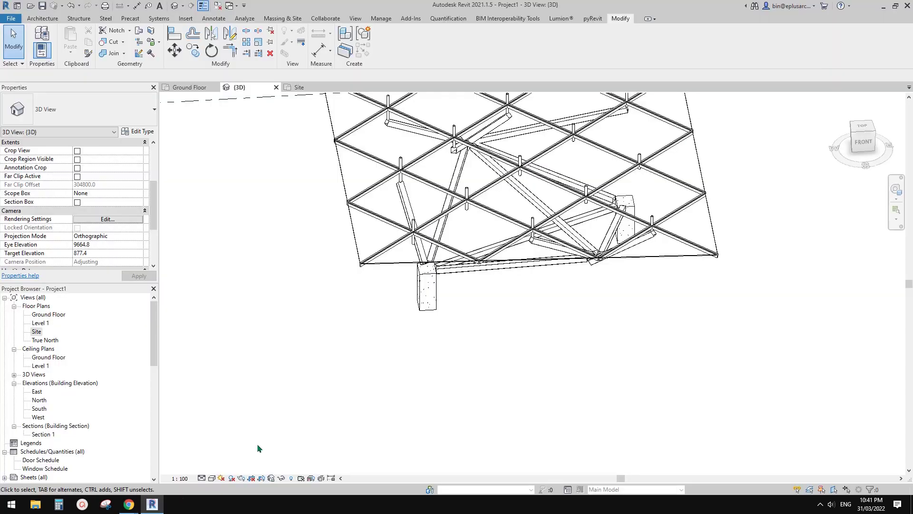
shift+middle_drag(458, 341, 586, 353)
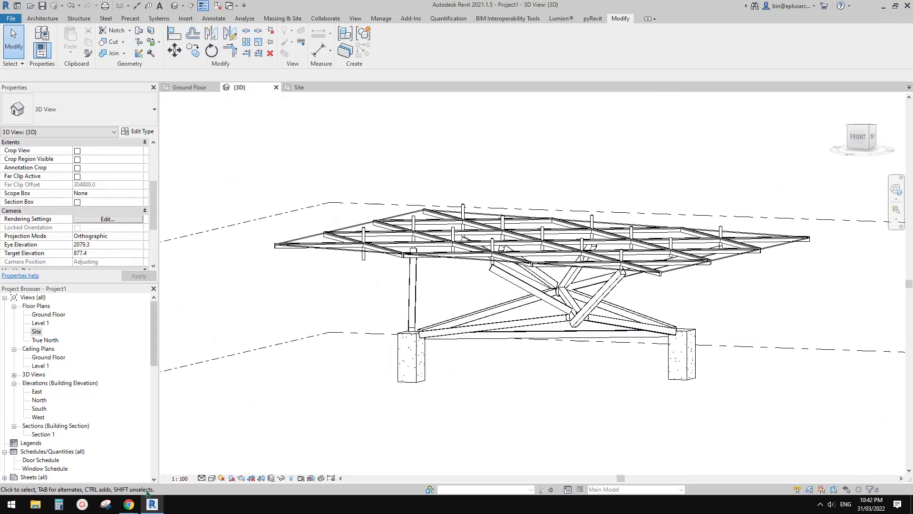
mouse_move(129, 504)
click(199, 472)
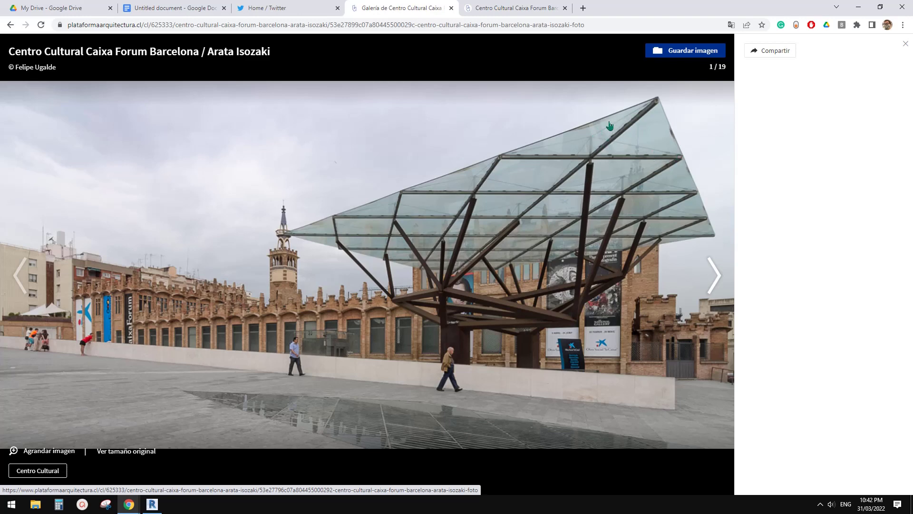
click(152, 504)
shift+middle_drag(389, 338, 419, 328)
shift+middle_drag(563, 311, 522, 286)
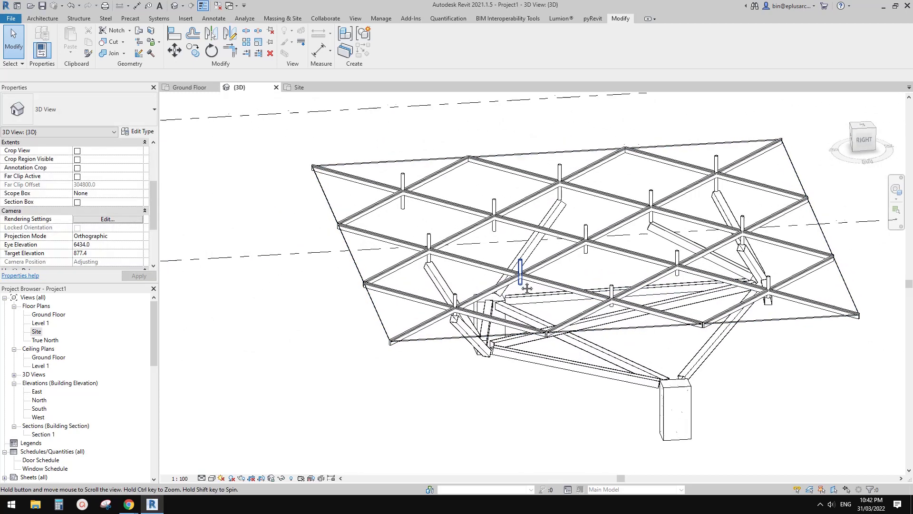
Load the 10mm type of the Round Bar family from the Steel folder for beam placement.
click(78, 19)
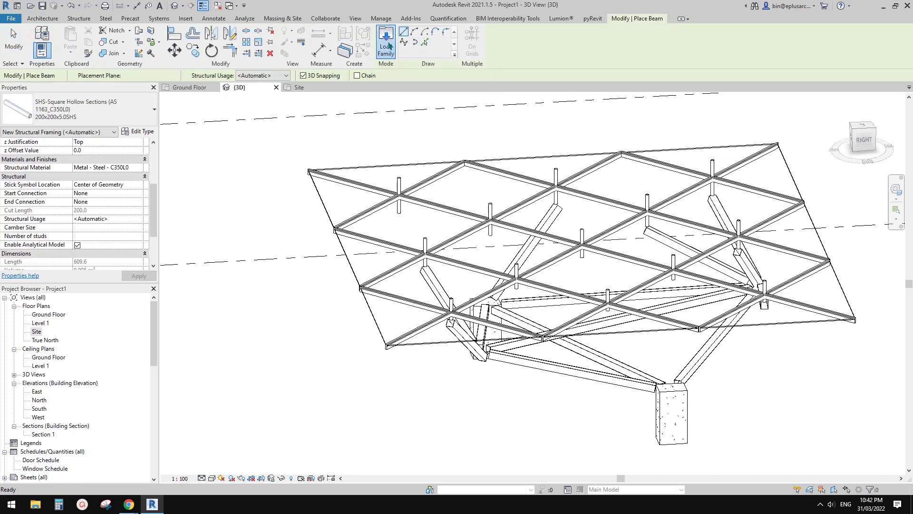
click(386, 38)
click(393, 245)
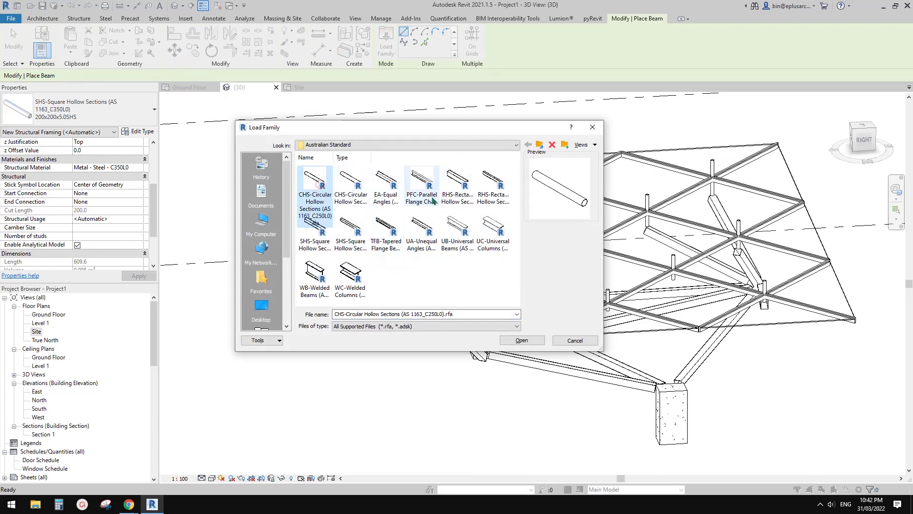
click(315, 228)
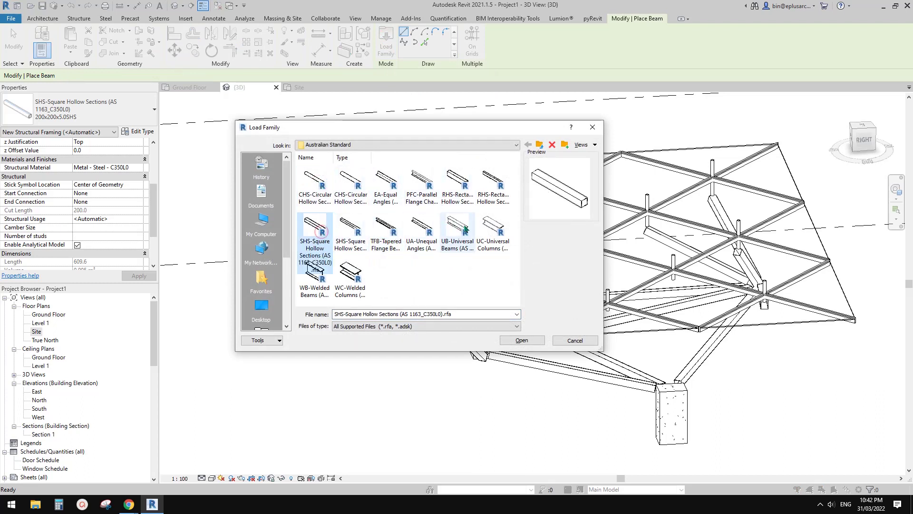
click(395, 186)
click(362, 184)
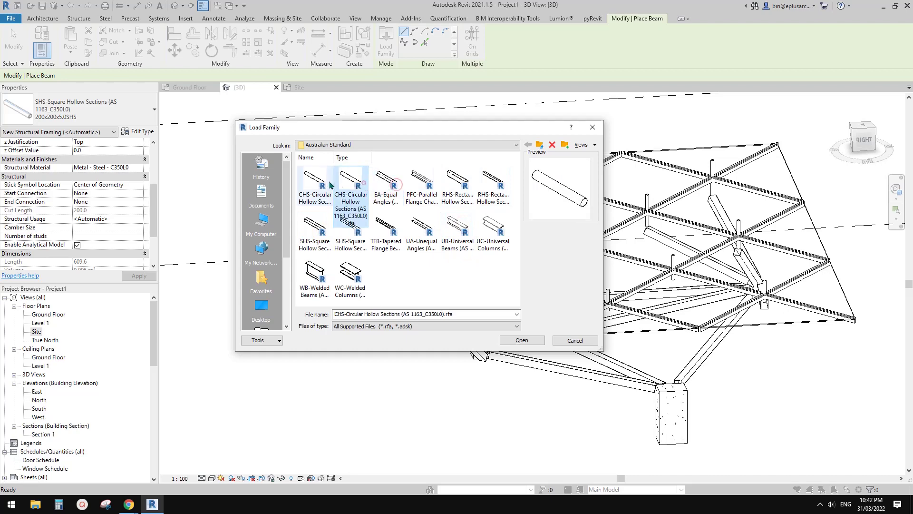
click(328, 184)
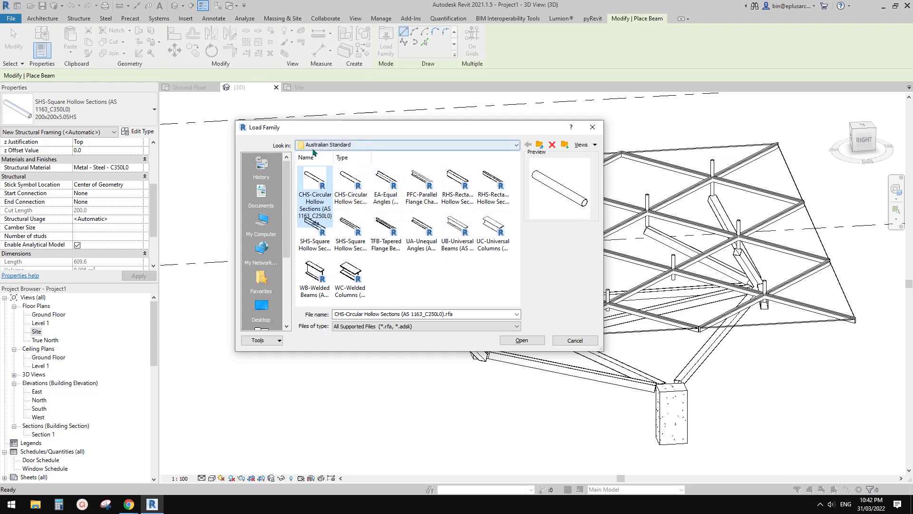
click(540, 144)
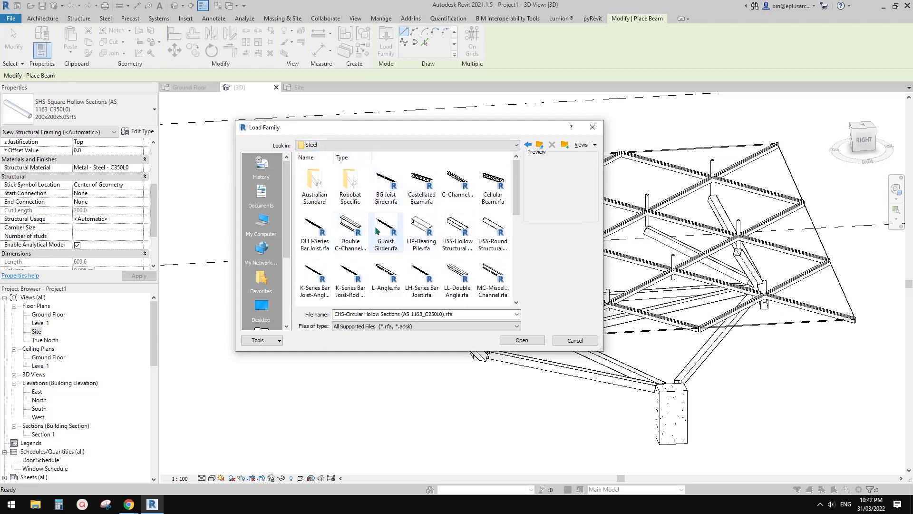
scroll(518, 196, down, 3)
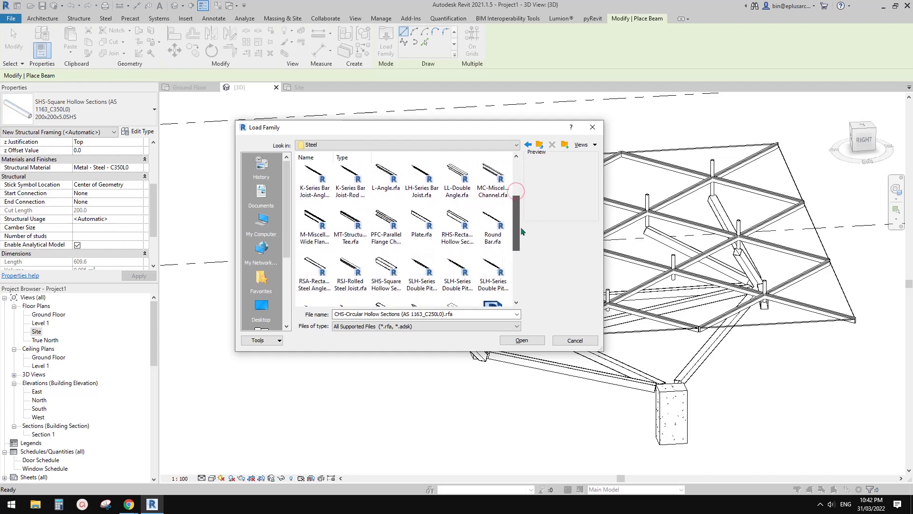
click(487, 220)
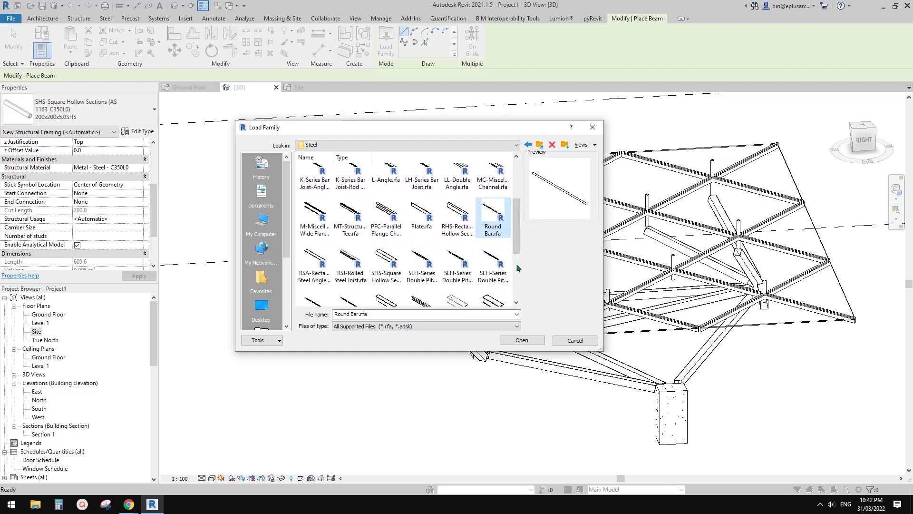
key(Return)
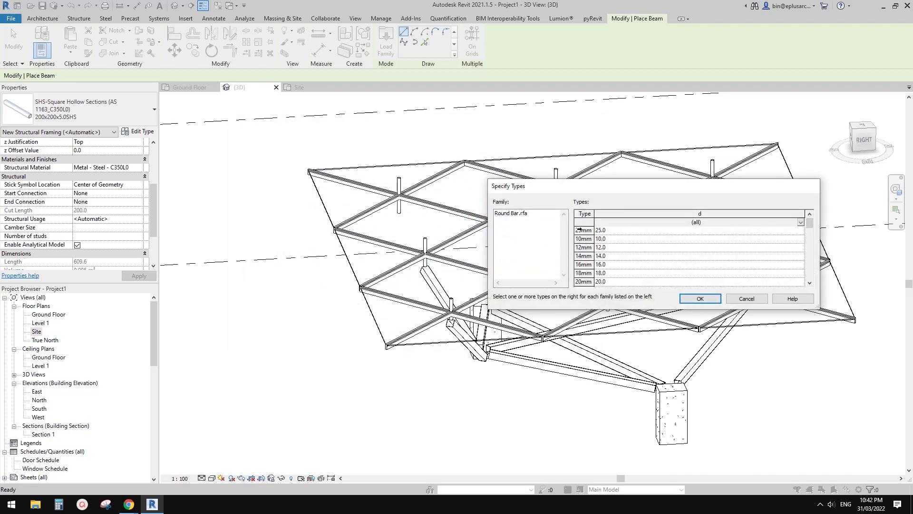
click(585, 240)
click(707, 299)
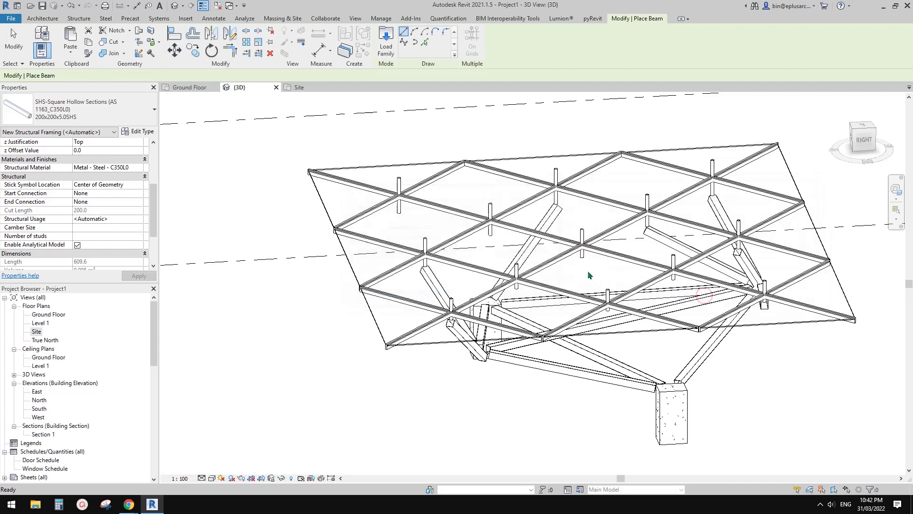
Examine the canopy structure in the reference photo in the browser, then return to the Revit model.
shift+middle_drag(464, 307, 440, 323)
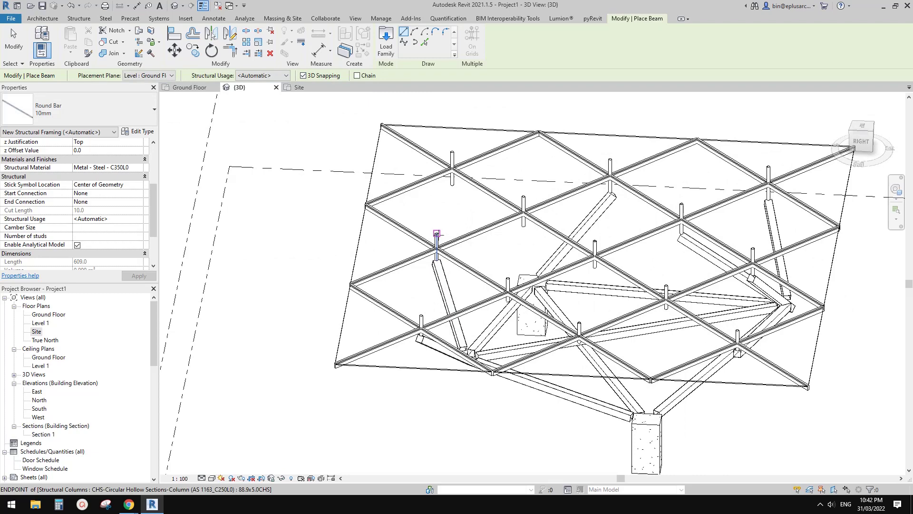
mouse_move(129, 506)
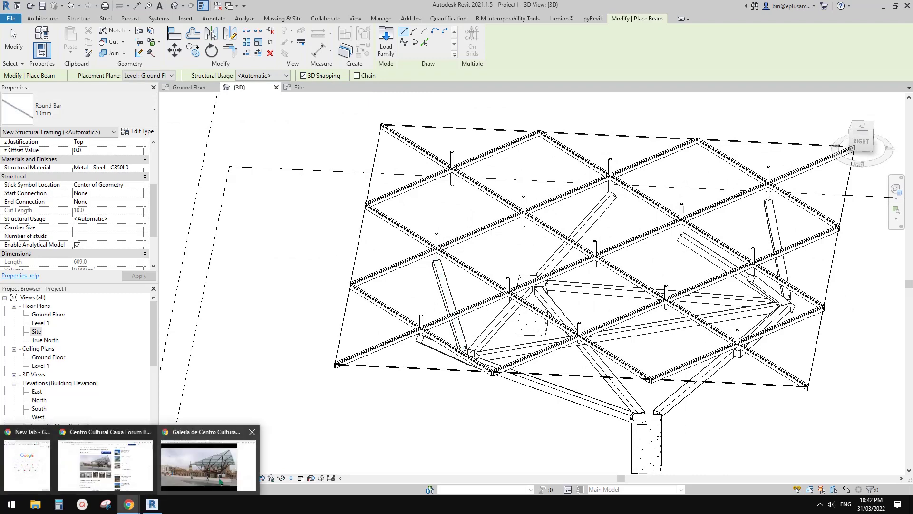
click(219, 473)
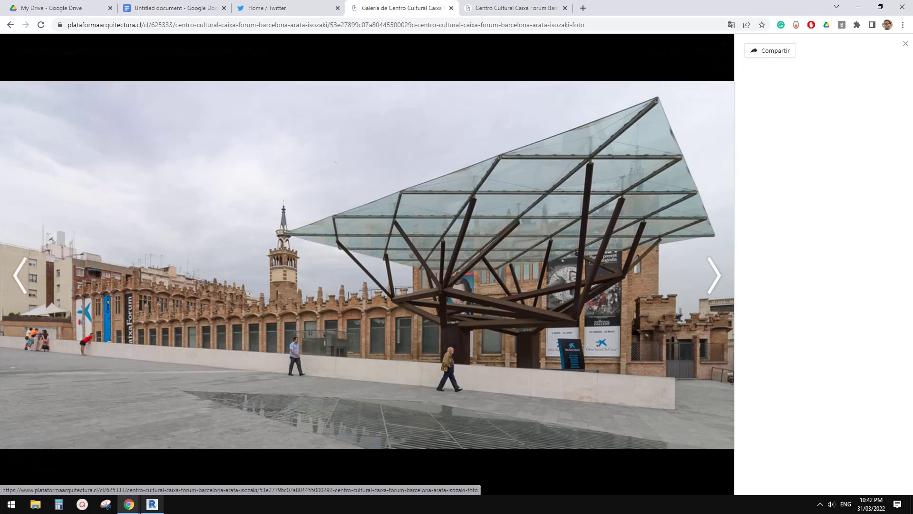
click(155, 505)
Inspect the properties of one of the 88.9x5.0CHS canopy posts, including its offsets.
shift+middle_drag(539, 285, 489, 252)
scroll(458, 278, up, 2)
key(Escape)
click(474, 256)
scroll(475, 258, up, 2)
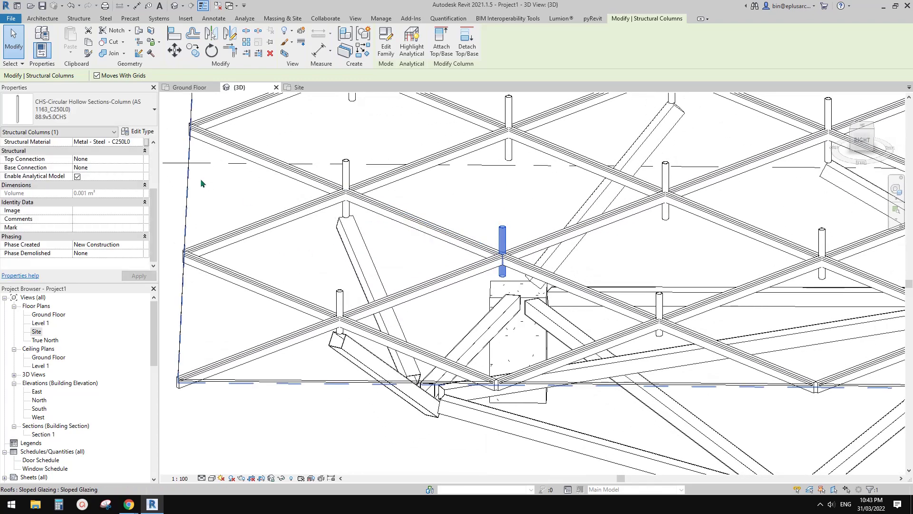
scroll(153, 183, up, 2)
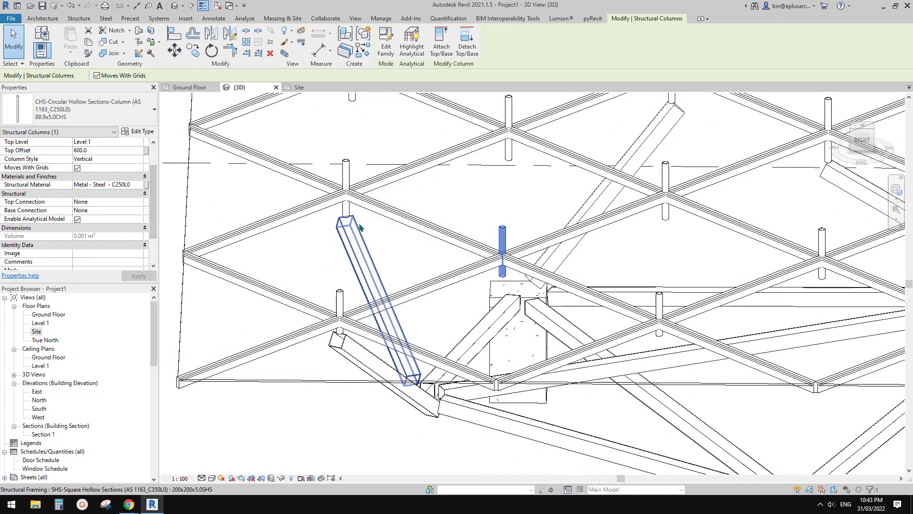
key(Escape)
Place a 10mm Round Bar from the top of a canopy post down to an adjacent post at the grid beam level.
scroll(362, 278, down, 3)
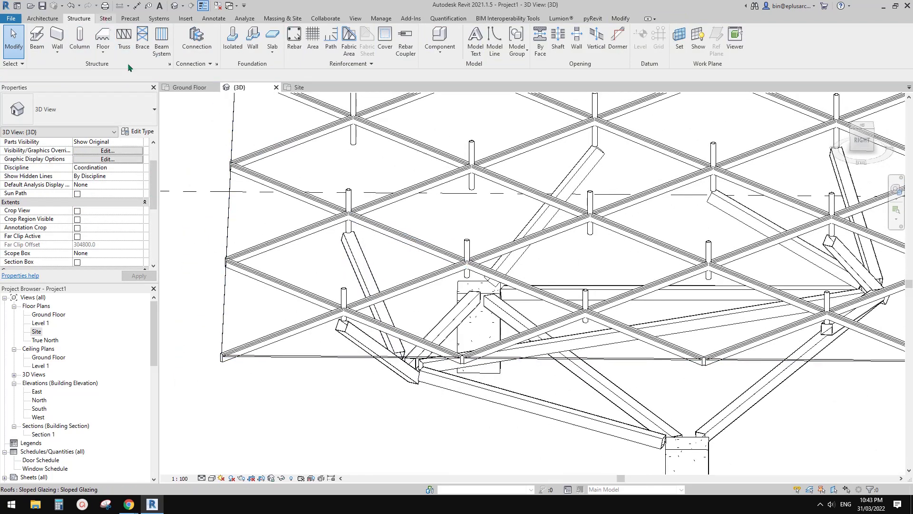
click(105, 18)
click(79, 19)
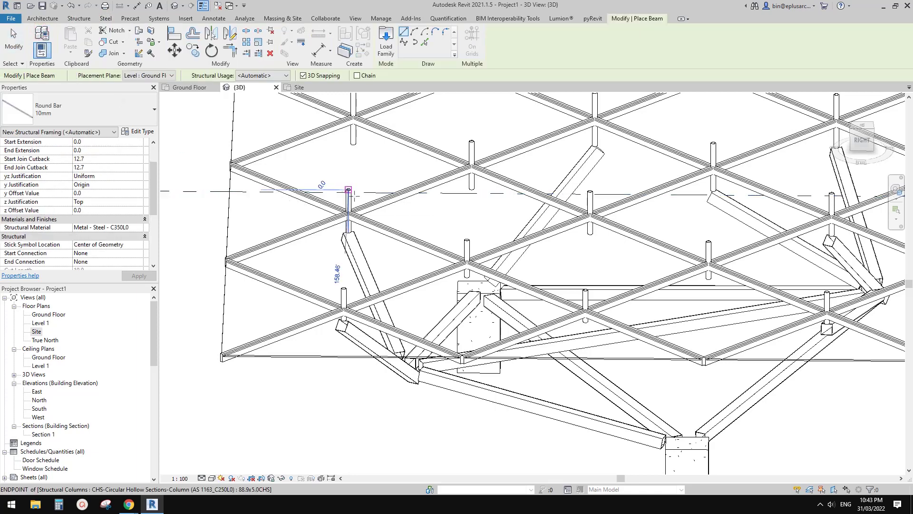
click(349, 218)
click(467, 259)
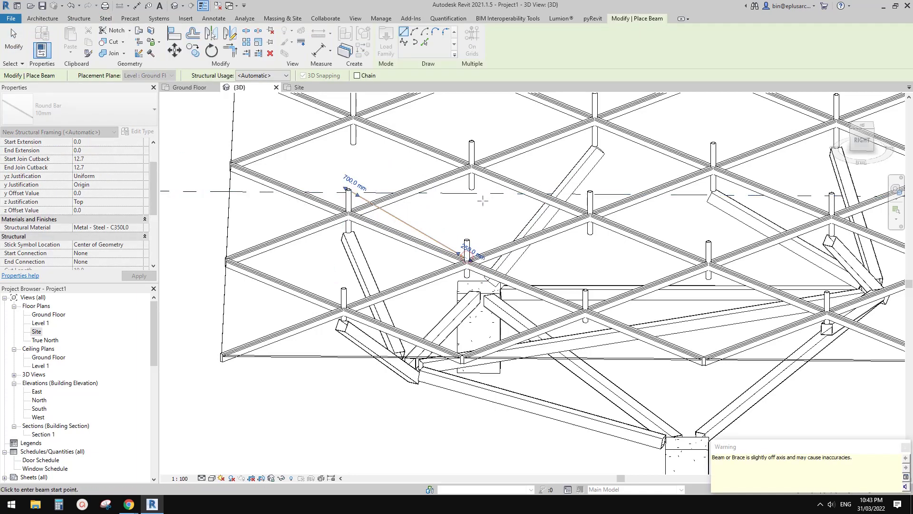
Place two more 10mm Round Bars from the same post's top to two other surrounding posts at the grid beam level.
shift+middle_drag(401, 218, 387, 190)
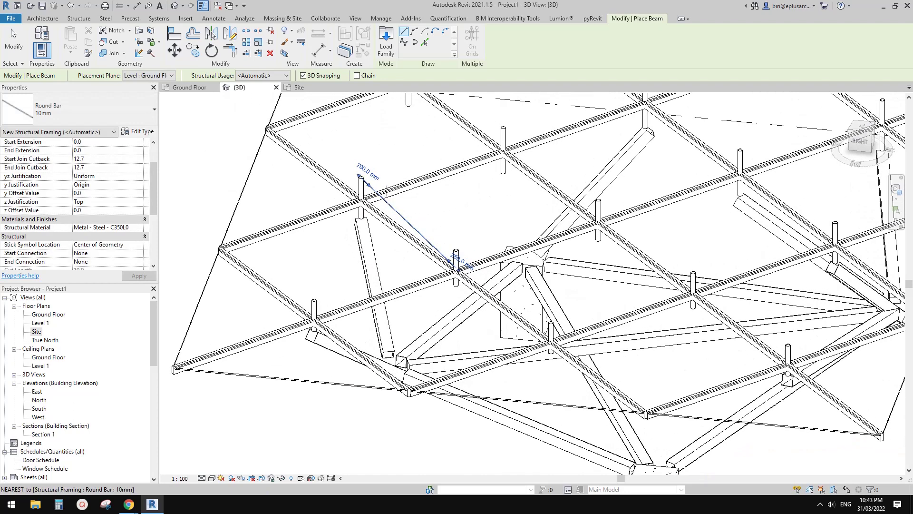
click(361, 181)
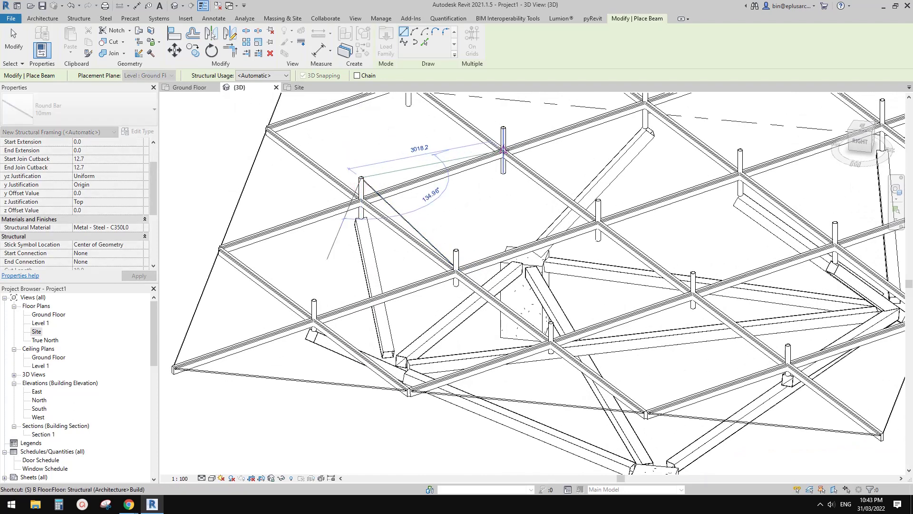
middle_drag(413, 212, 396, 272)
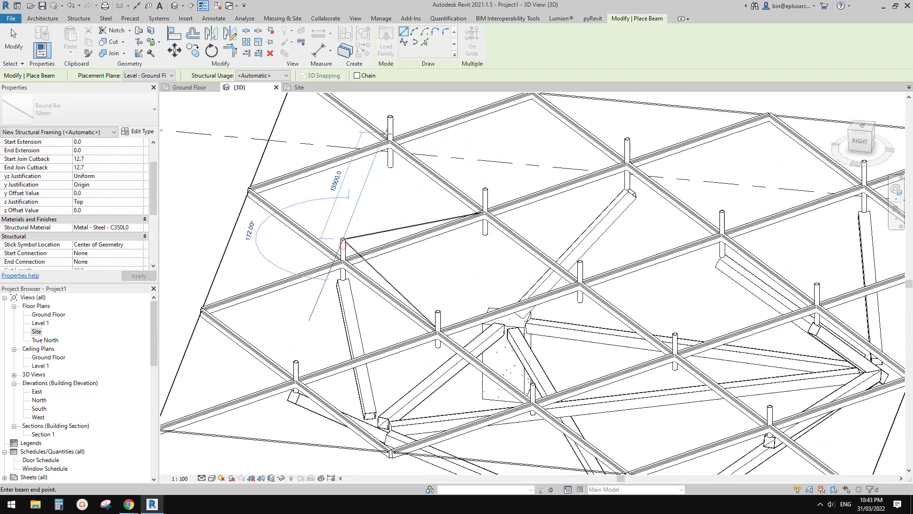
shift+middle_drag(390, 141, 492, 225)
scroll(557, 214, up, 1)
key(Escape)
key(Escape)
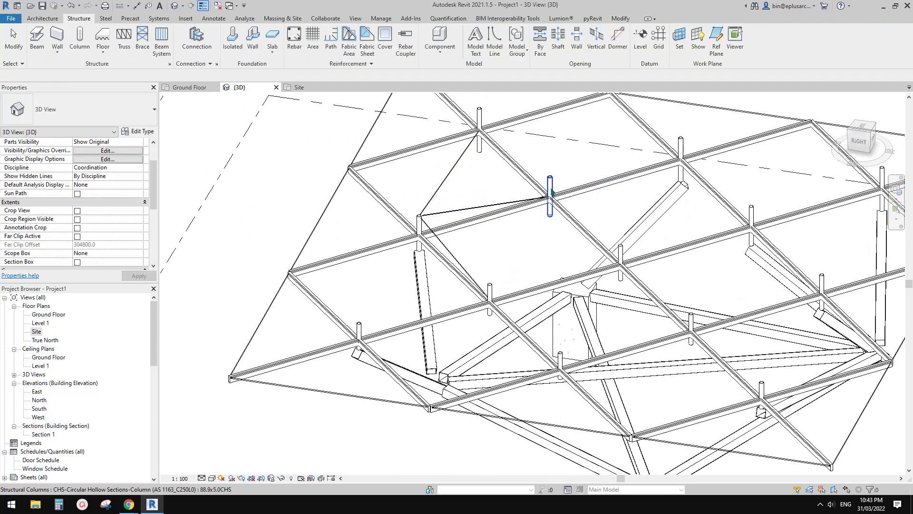
Place three 10mm Round Bars from the tops of three surrounding posts down to the shared central post at the grid beam level.
click(549, 183)
shift+middle_drag(549, 182, 551, 228)
click(452, 215)
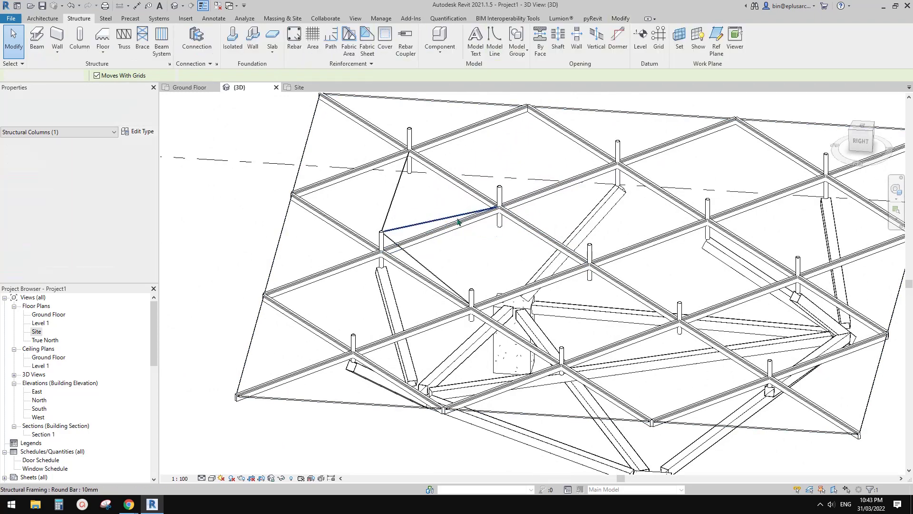
shift+middle_drag(450, 214, 518, 202)
key(c)
key(s)
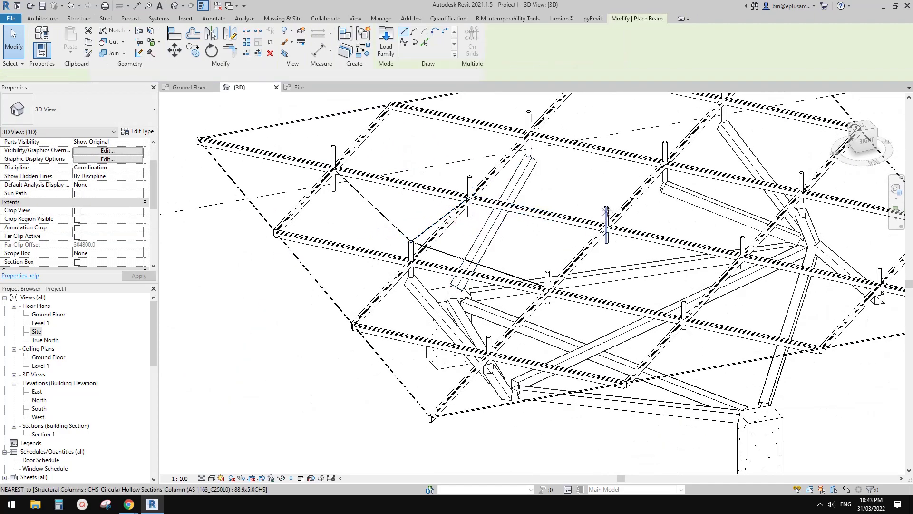
click(606, 209)
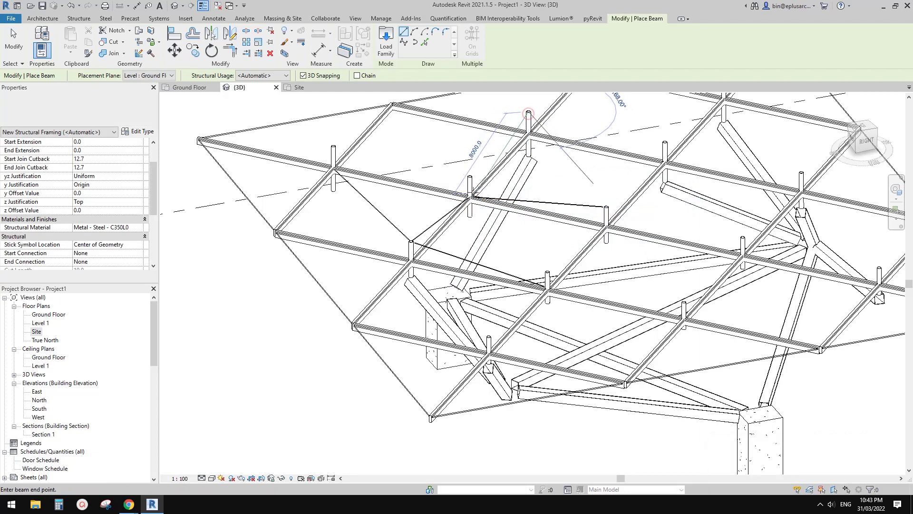
click(470, 196)
shift+middle_drag(472, 197, 402, 193)
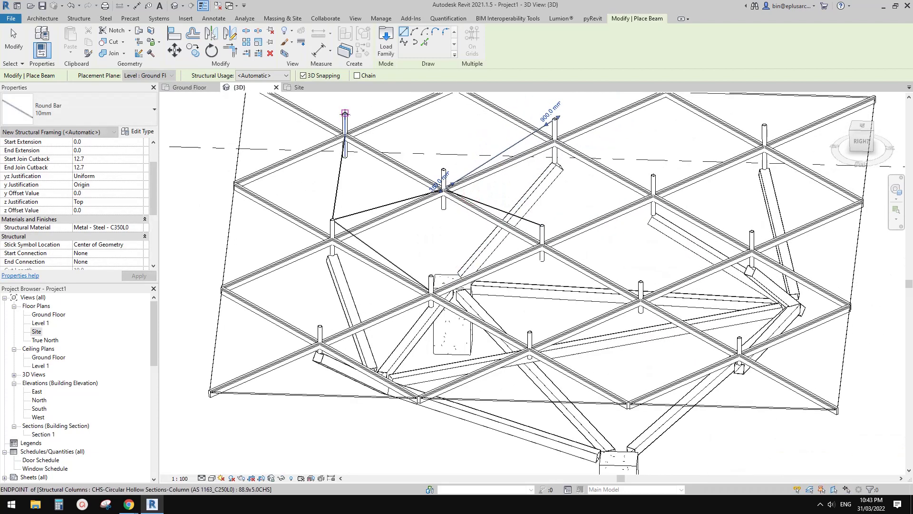
click(345, 114)
key(Escape)
key(Escape)
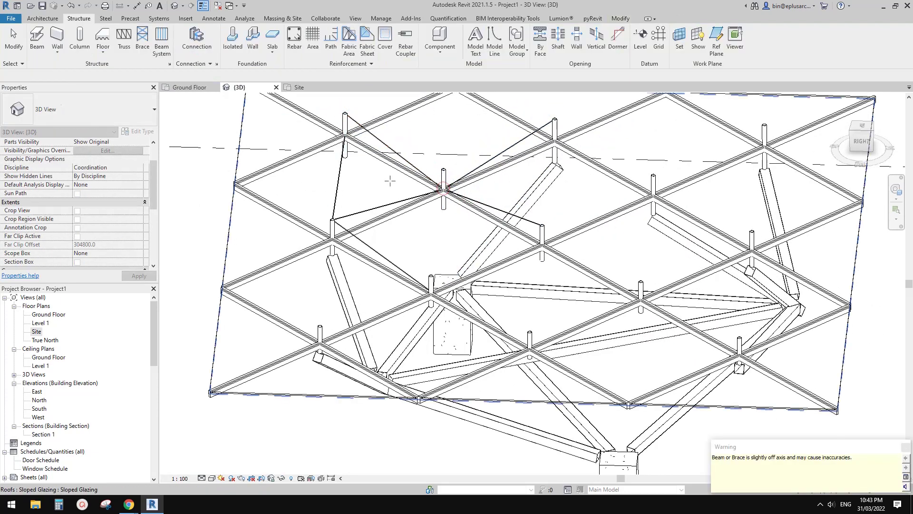
Delete the 10mm Round Bar running between the two neighbouring posts nearest the canopy's outer edge.
shift+middle_drag(345, 113, 447, 193)
click(403, 212)
key(Delete)
Examine the round bars meeting at the central post from several sides, compare them with the canopy photo in the browser, and return to Revit.
shift+middle_drag(533, 217, 552, 205)
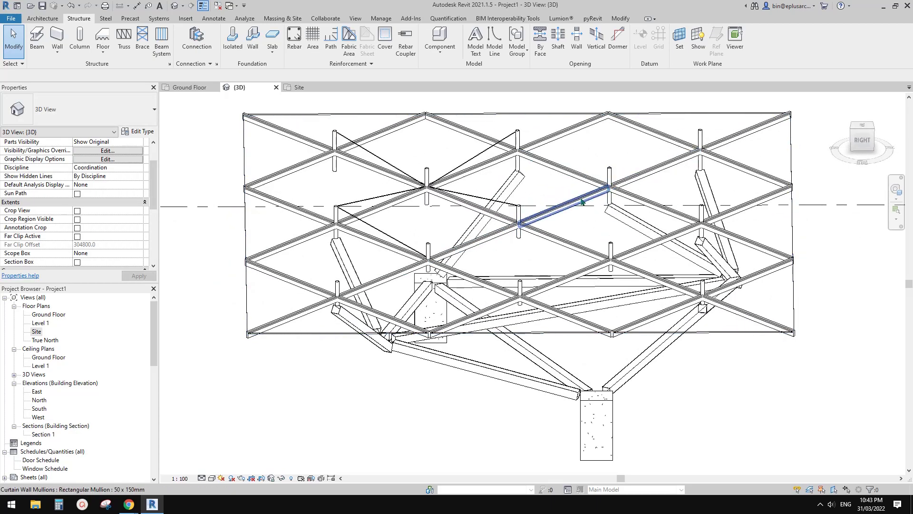
scroll(582, 202, up, 2)
shift+middle_drag(565, 207, 551, 192)
click(476, 165)
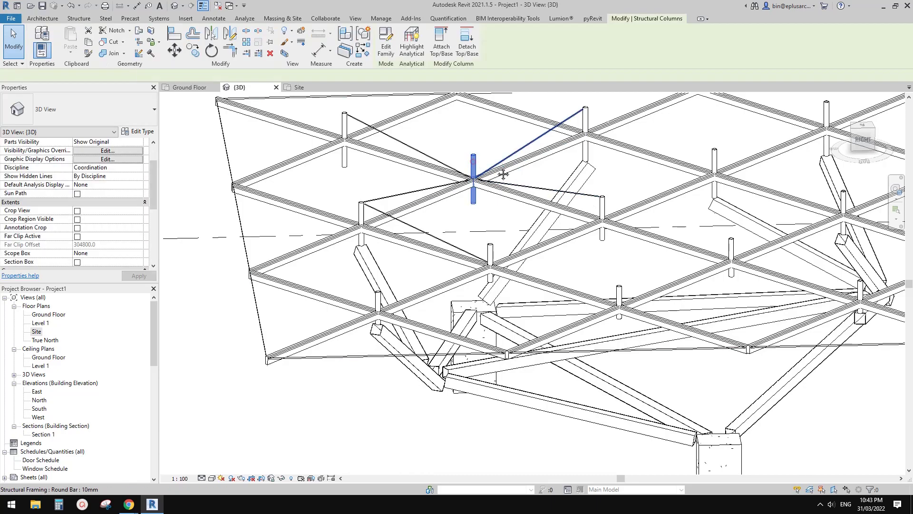
key(Escape)
shift+middle_drag(478, 183, 467, 154)
shift+middle_drag(464, 187, 508, 311)
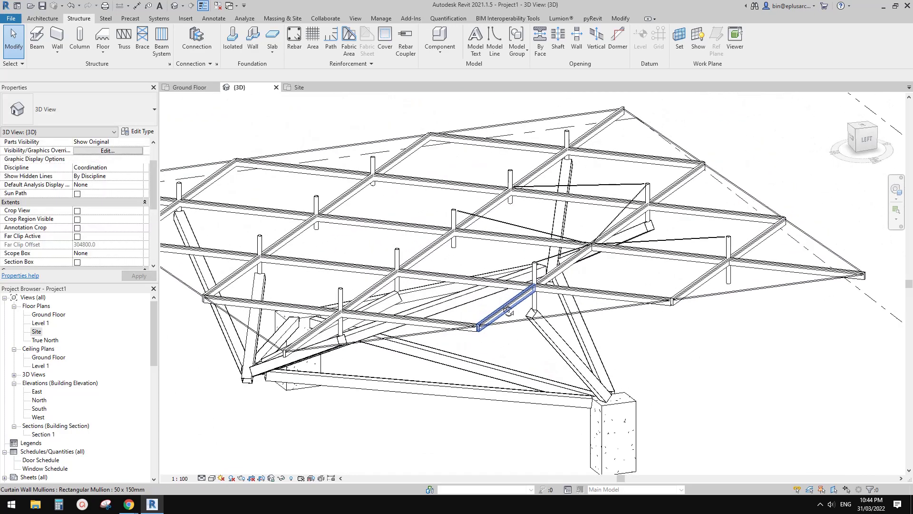
mouse_move(129, 505)
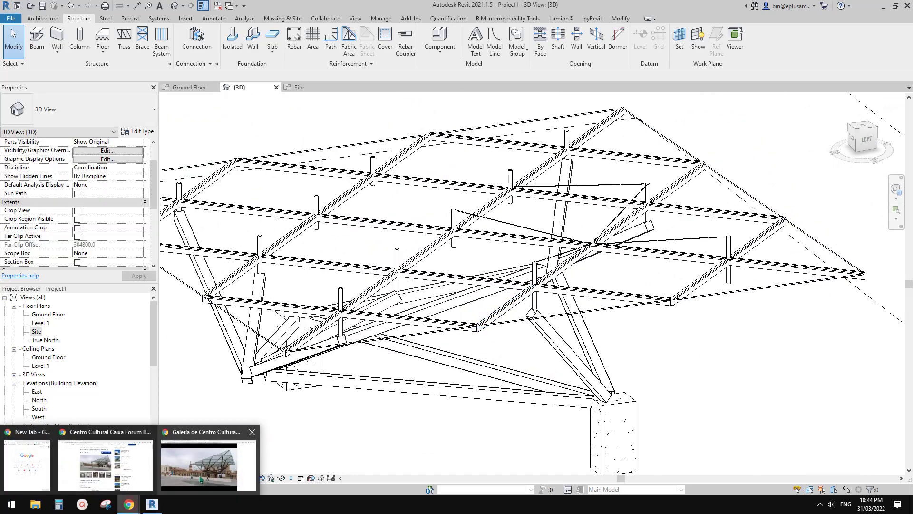
click(198, 475)
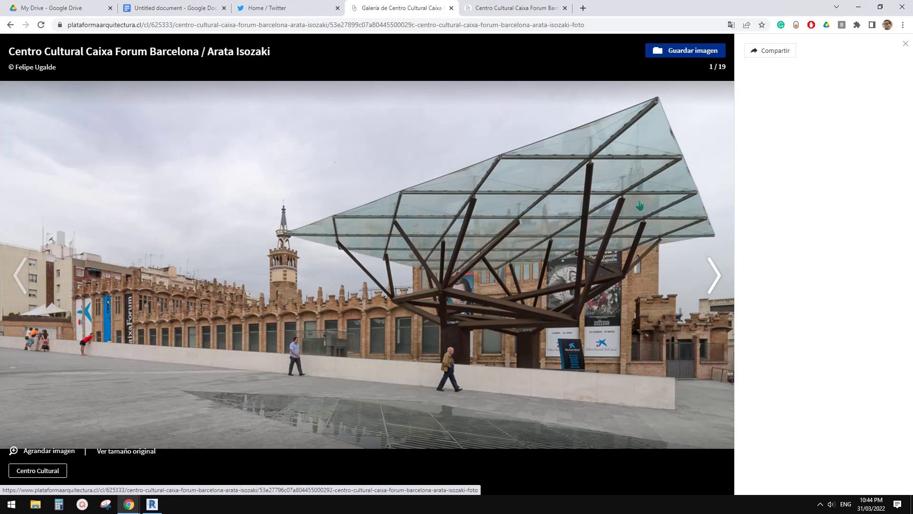
click(153, 505)
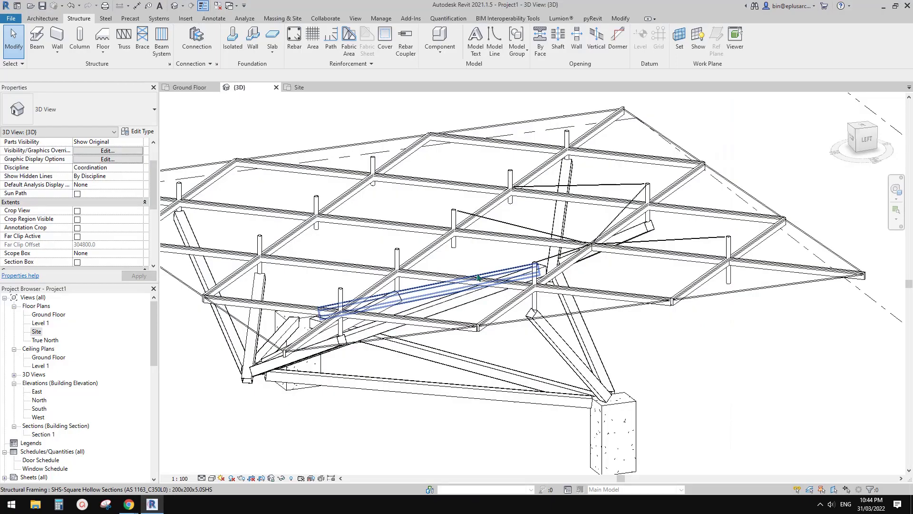